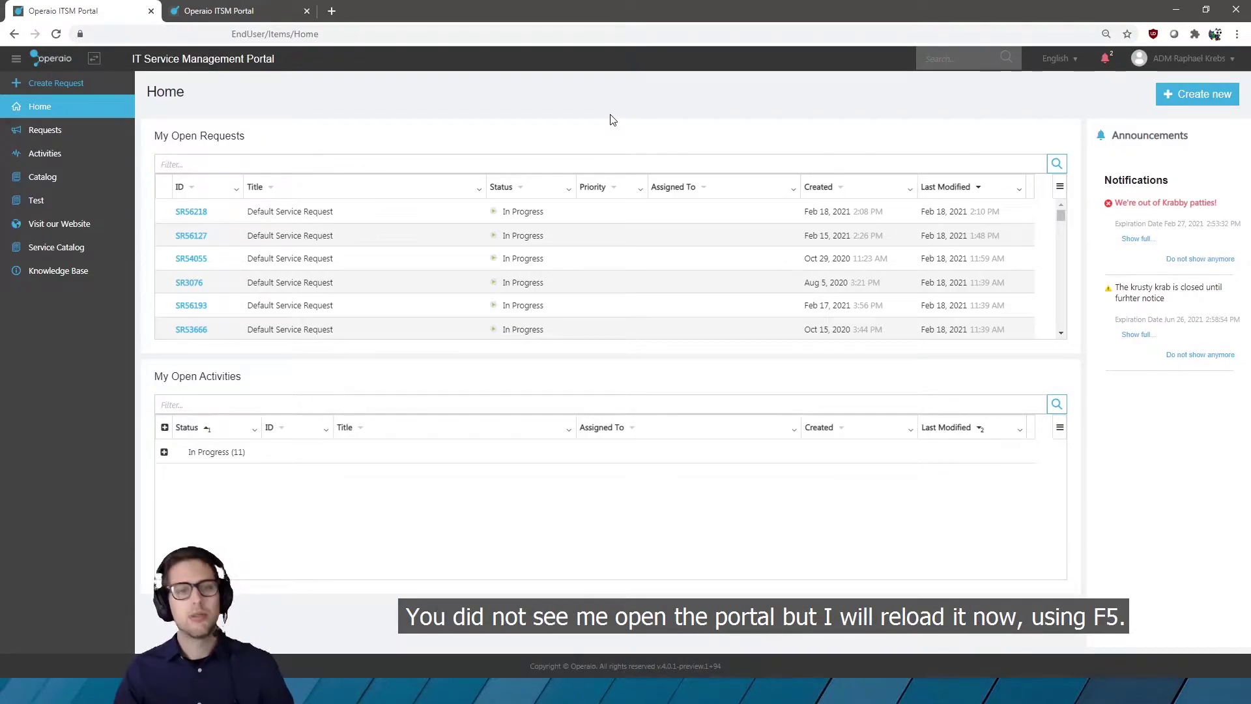
Reload the end-user portal and permanently hide the "We're out of Krabby patties!" popup and the Krusty Krab closure announcement
key(F5)
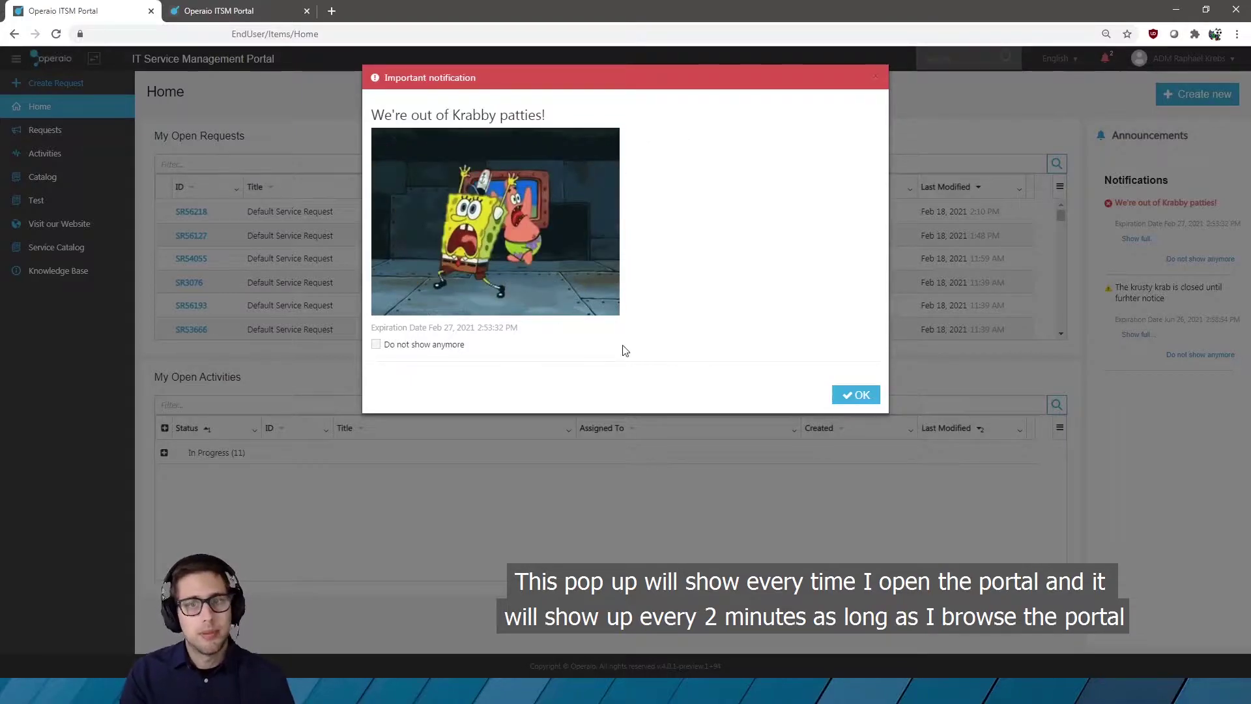
click(855, 395)
key(F5)
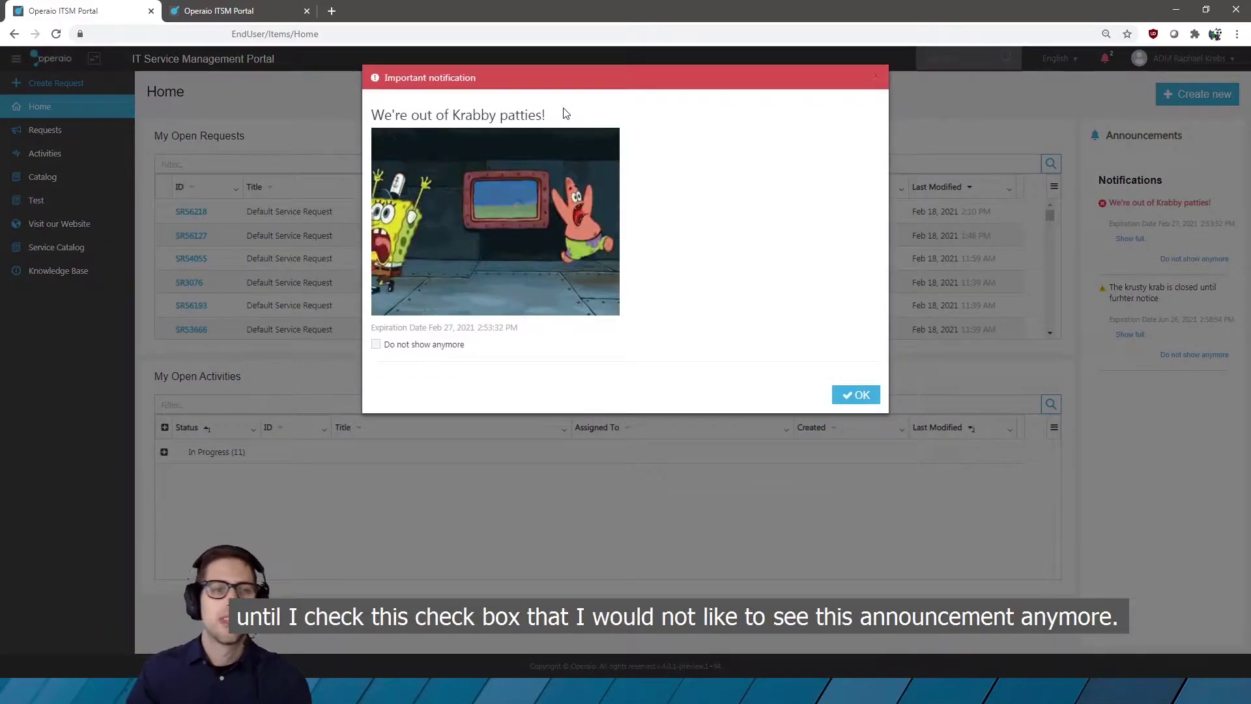
click(376, 345)
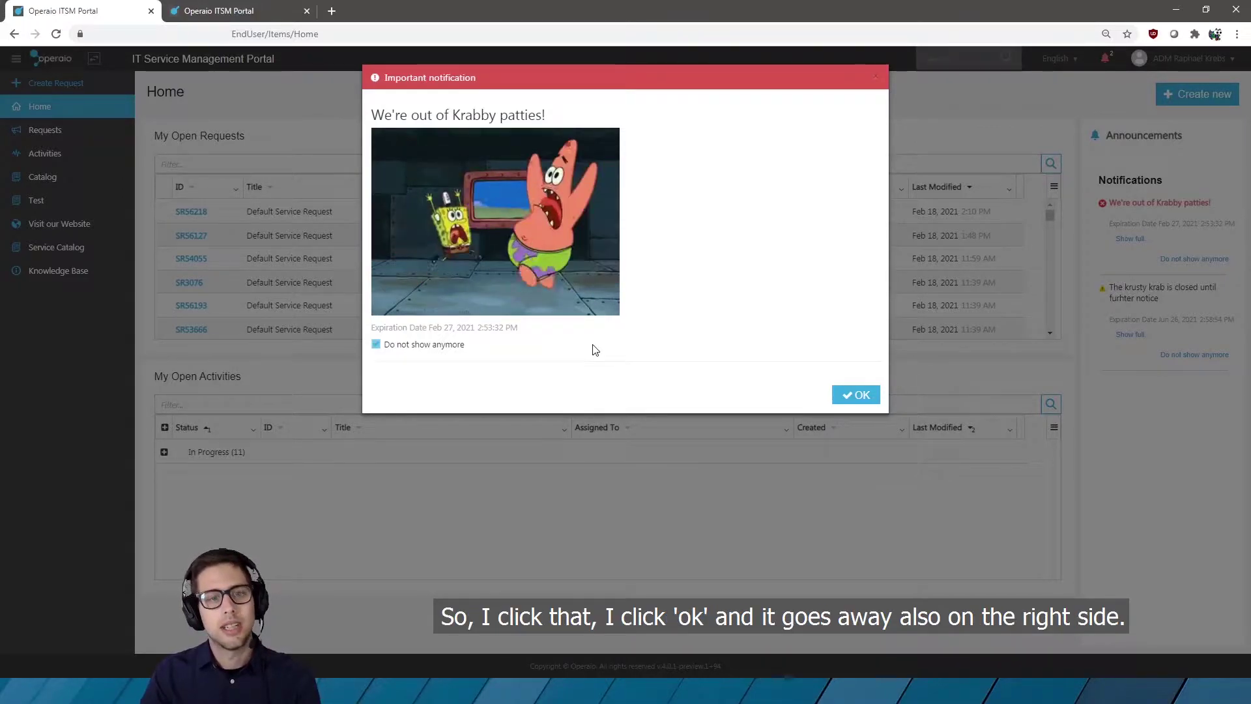
click(862, 396)
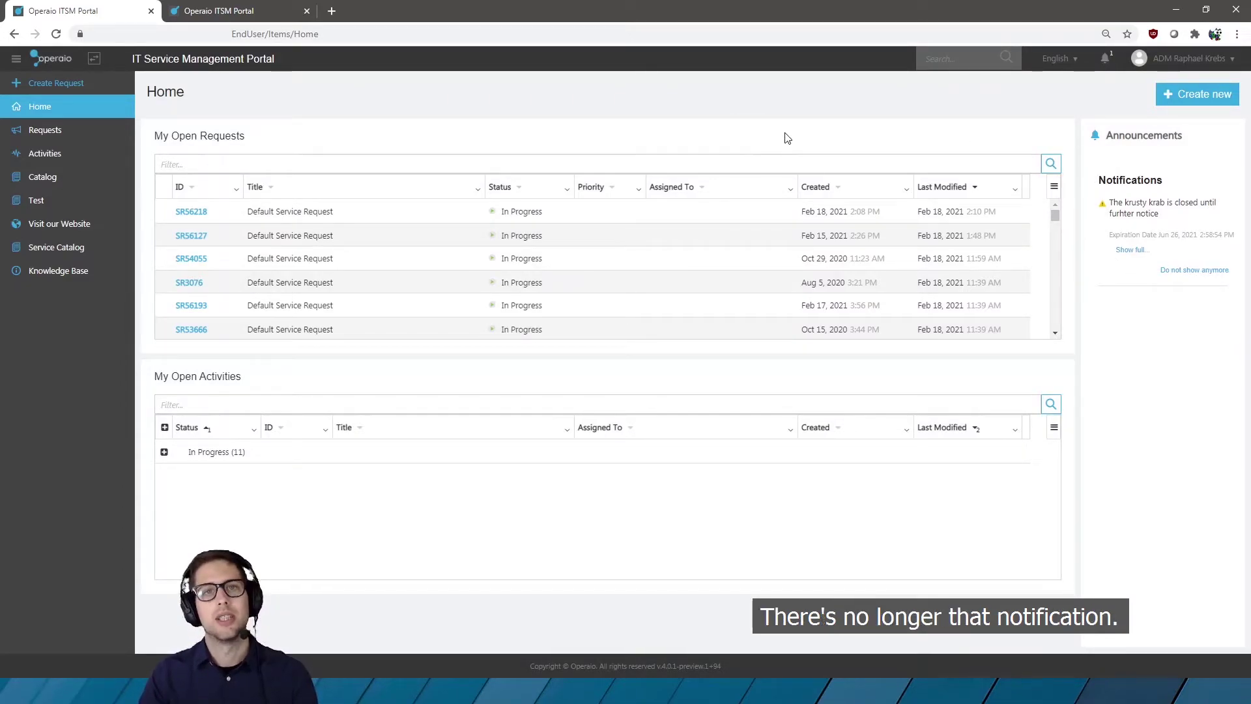
key(F5)
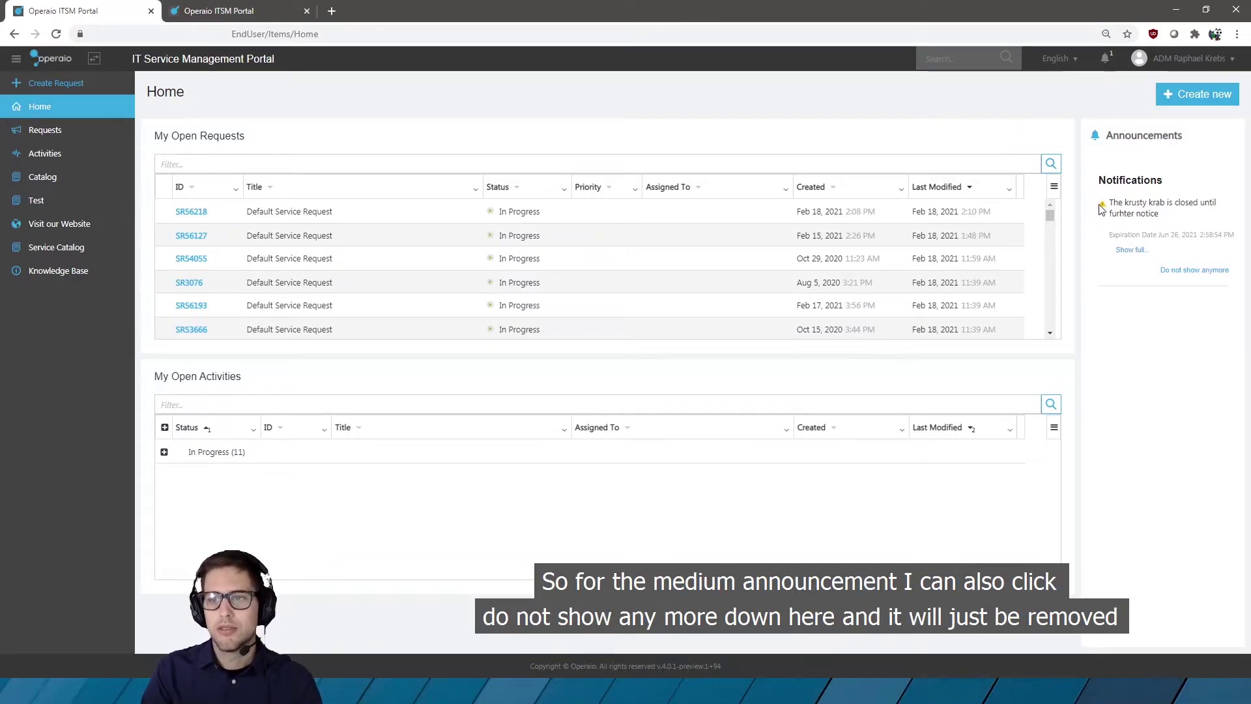
click(1185, 271)
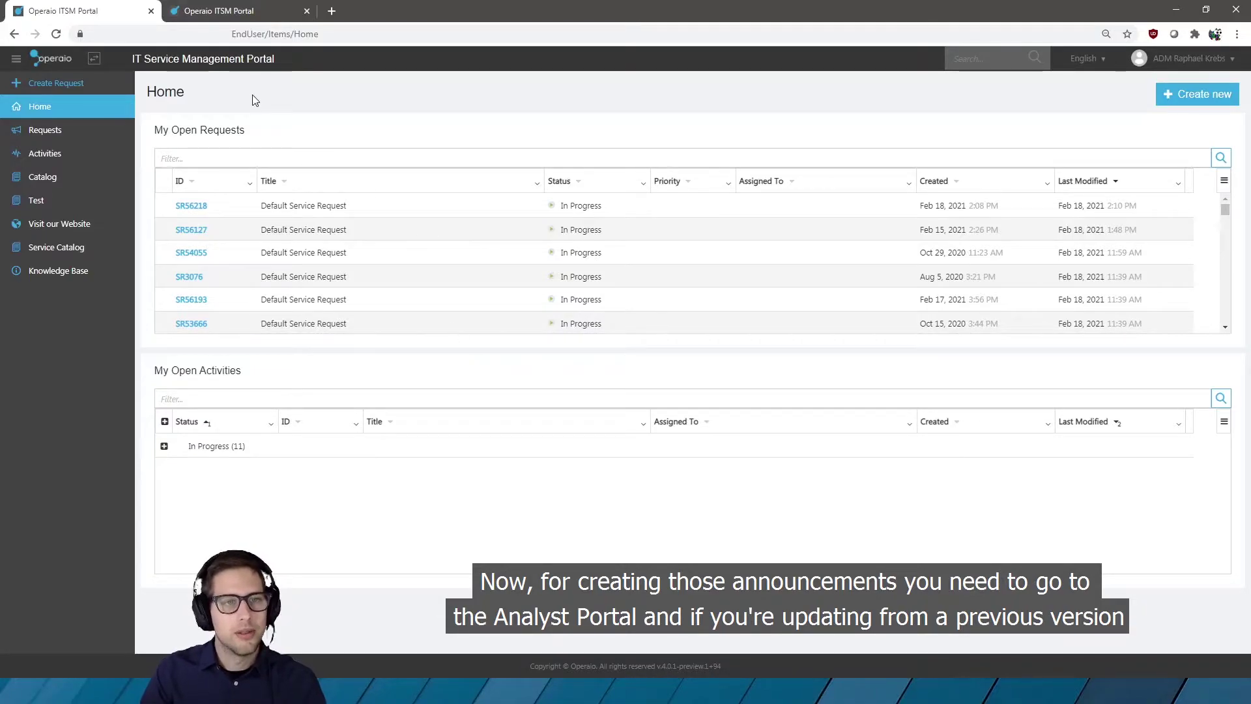
Switch to the Analyst Portal and start a new announcement from the Active Announcements view
click(266, 19)
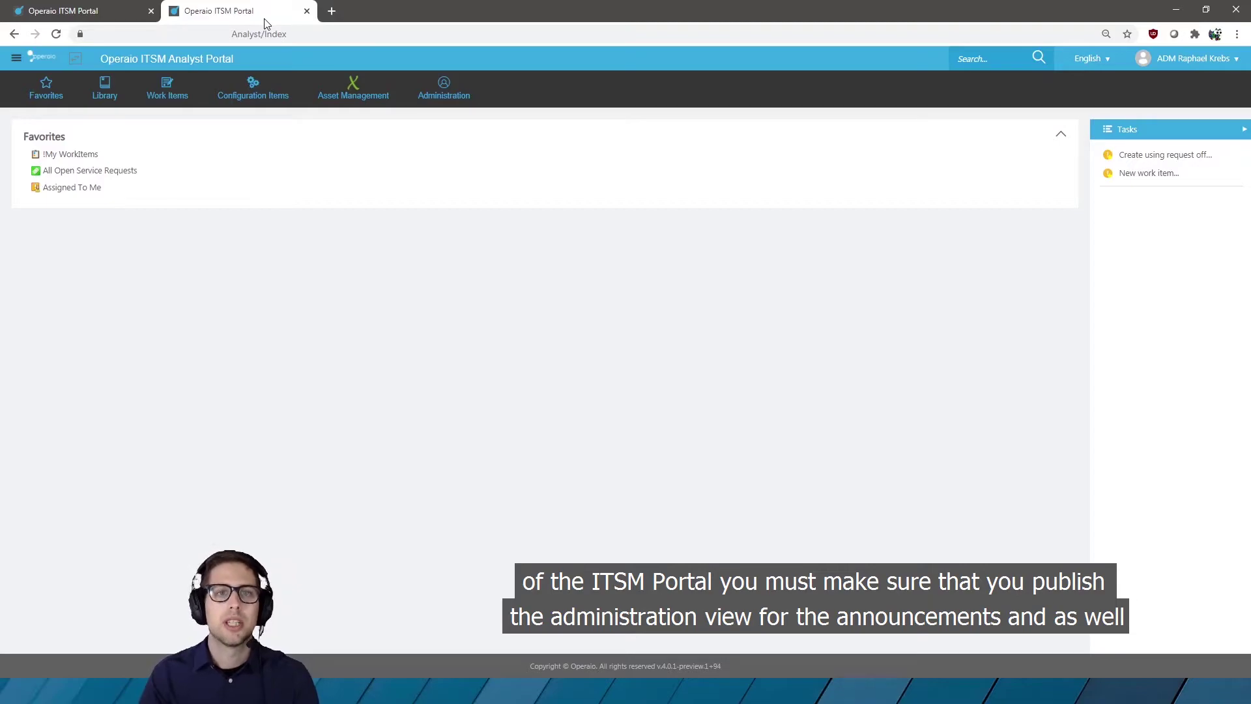
click(443, 91)
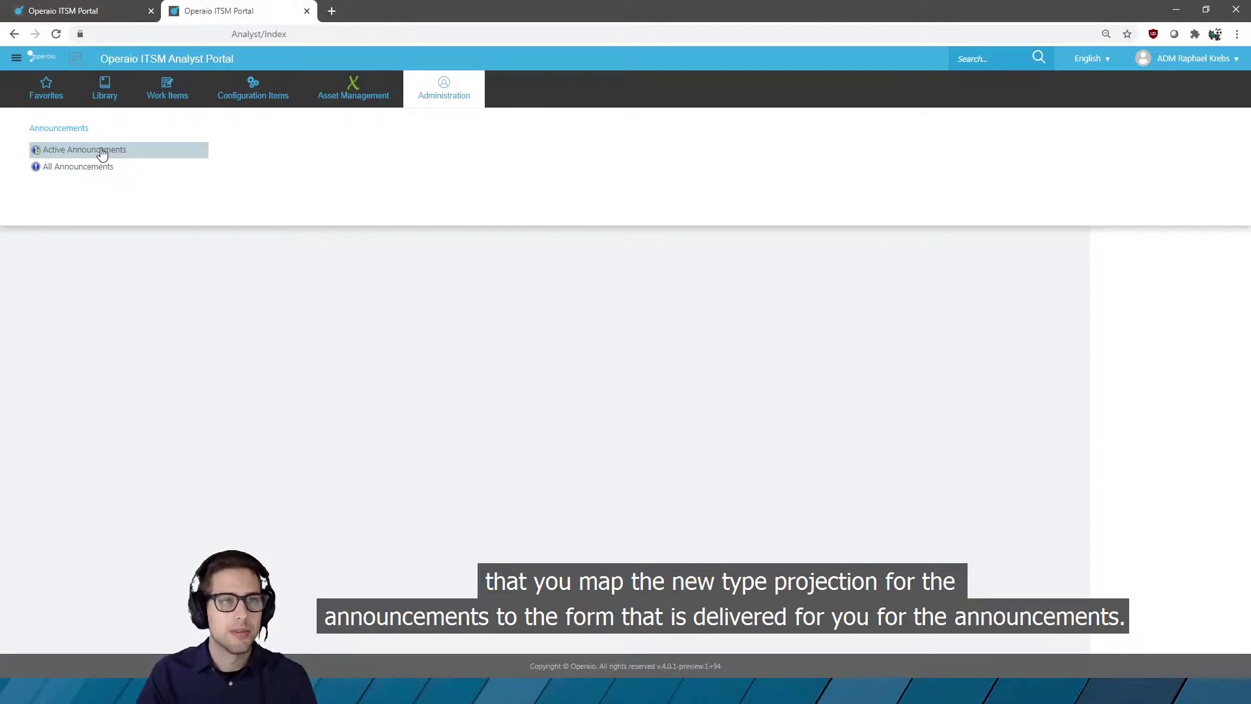
click(102, 150)
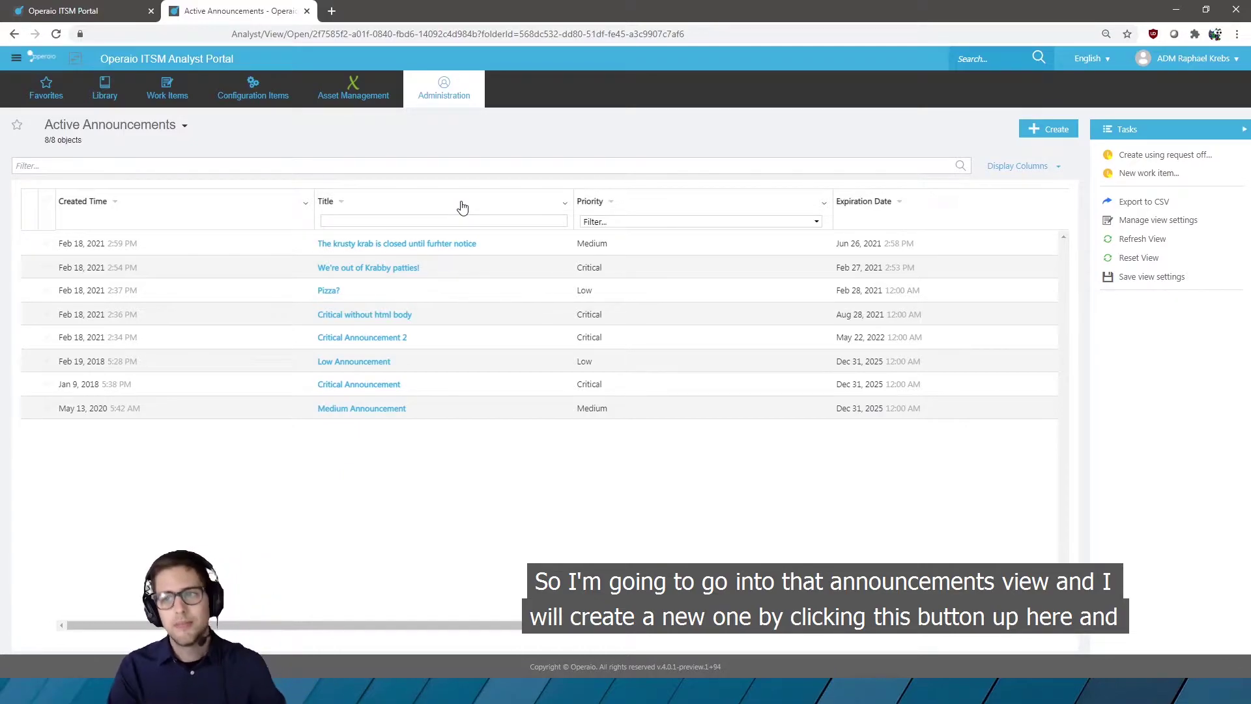
click(1041, 126)
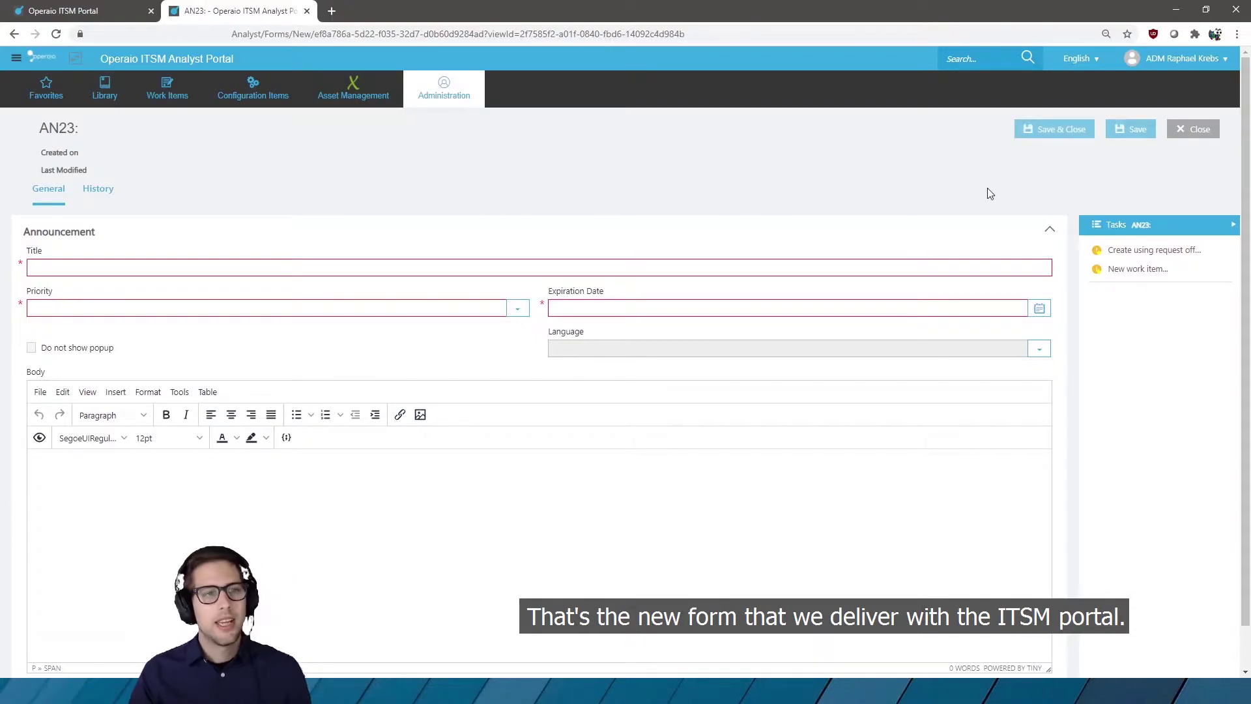
Title the announcement "The bus late" and set its priority to Critical
scroll(611, 221, down, 1)
click(434, 220)
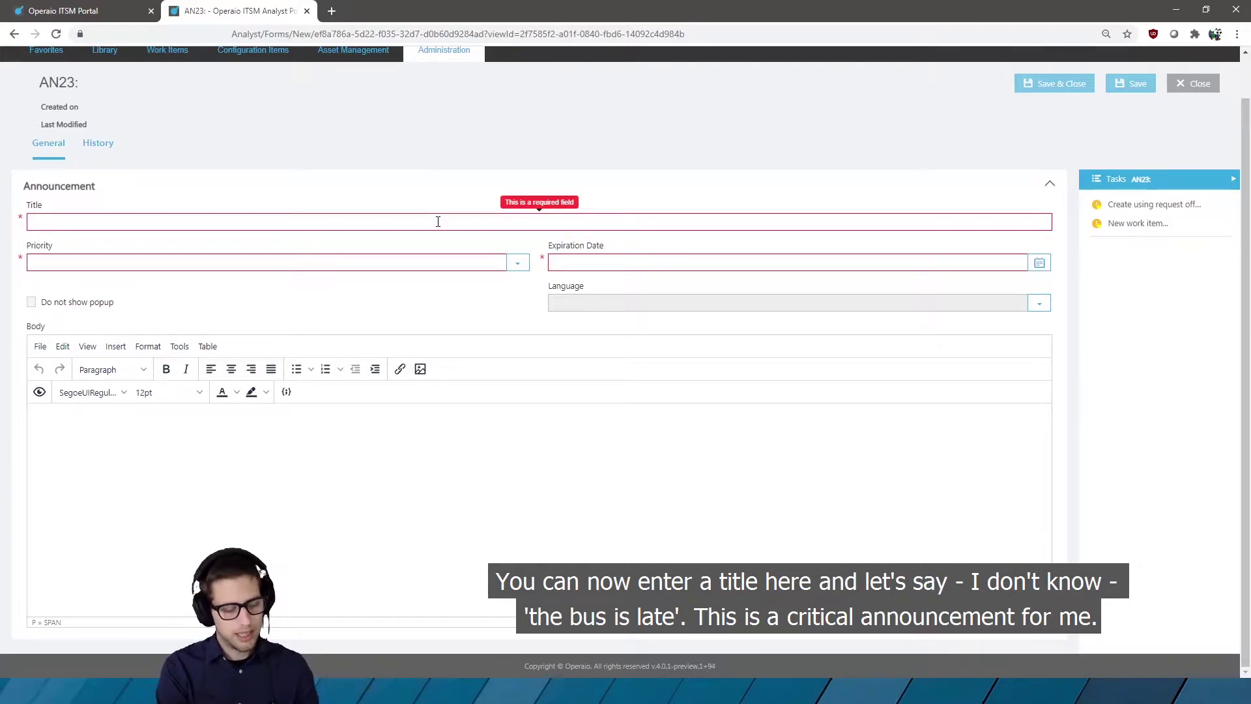
text(The bus late)
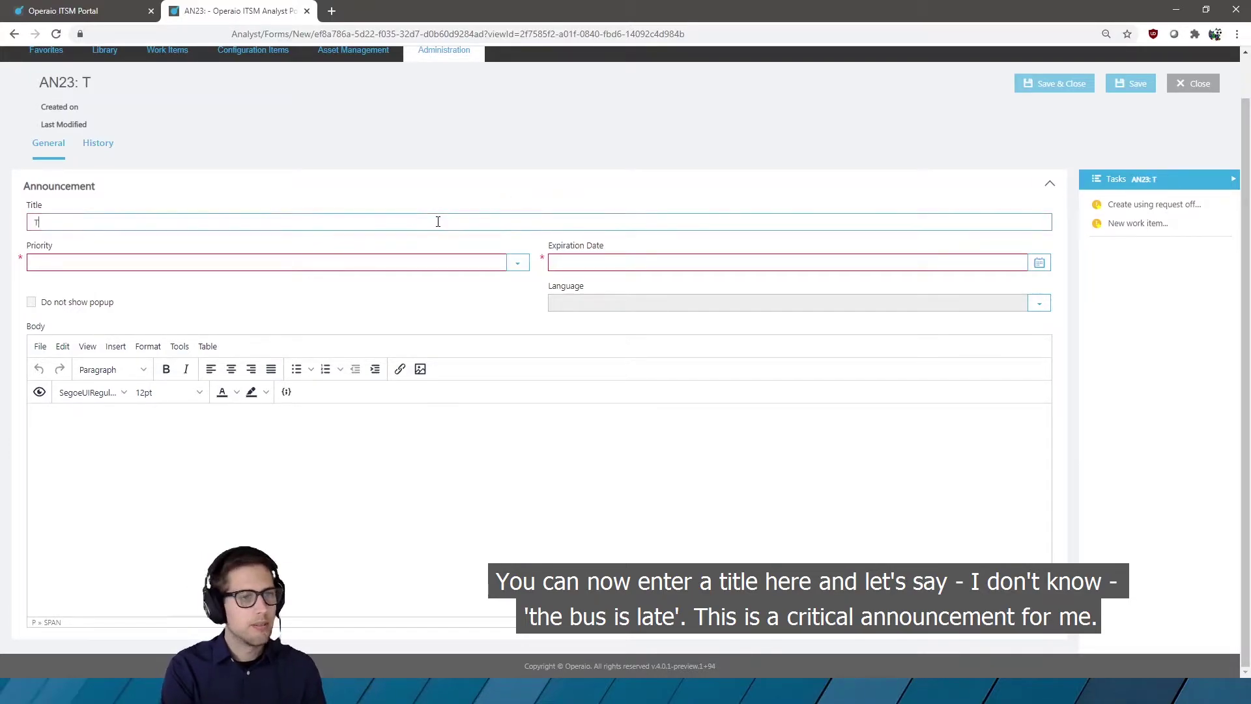
click(524, 270)
click(491, 298)
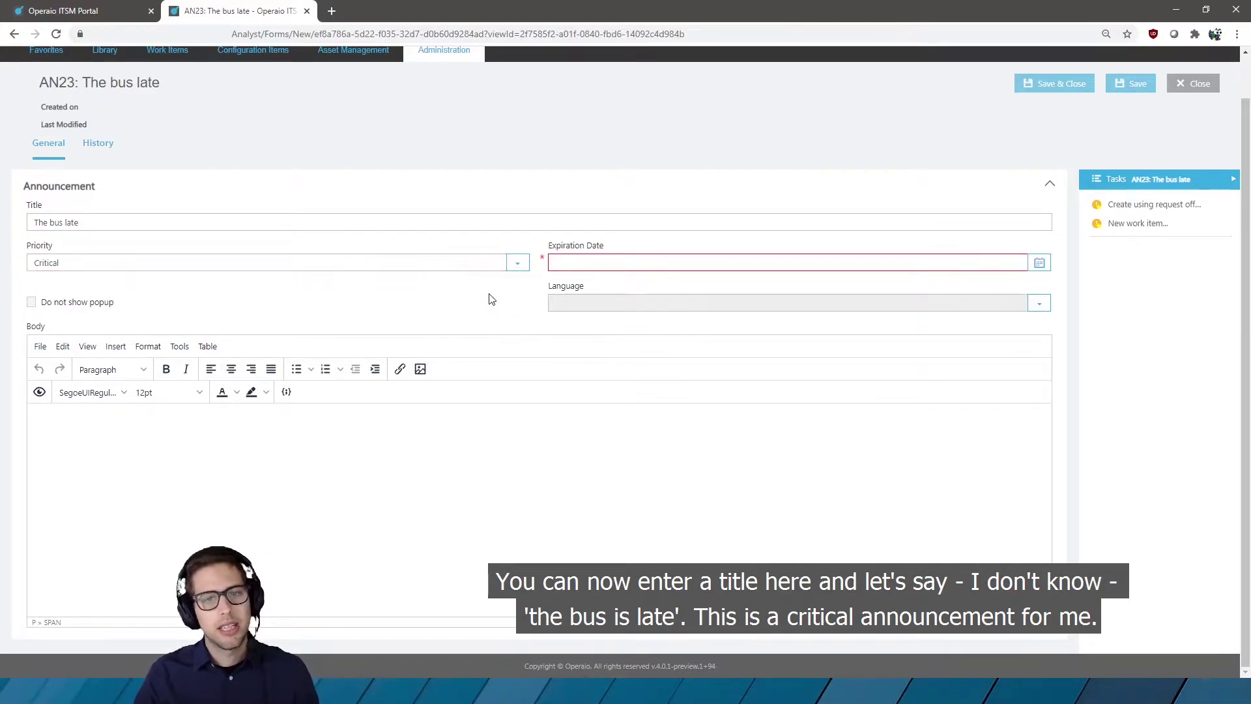
Set the announcement's expiration date to June 26, 2021
click(1039, 262)
click(692, 284)
click(692, 284)
click(691, 285)
click(691, 284)
click(690, 369)
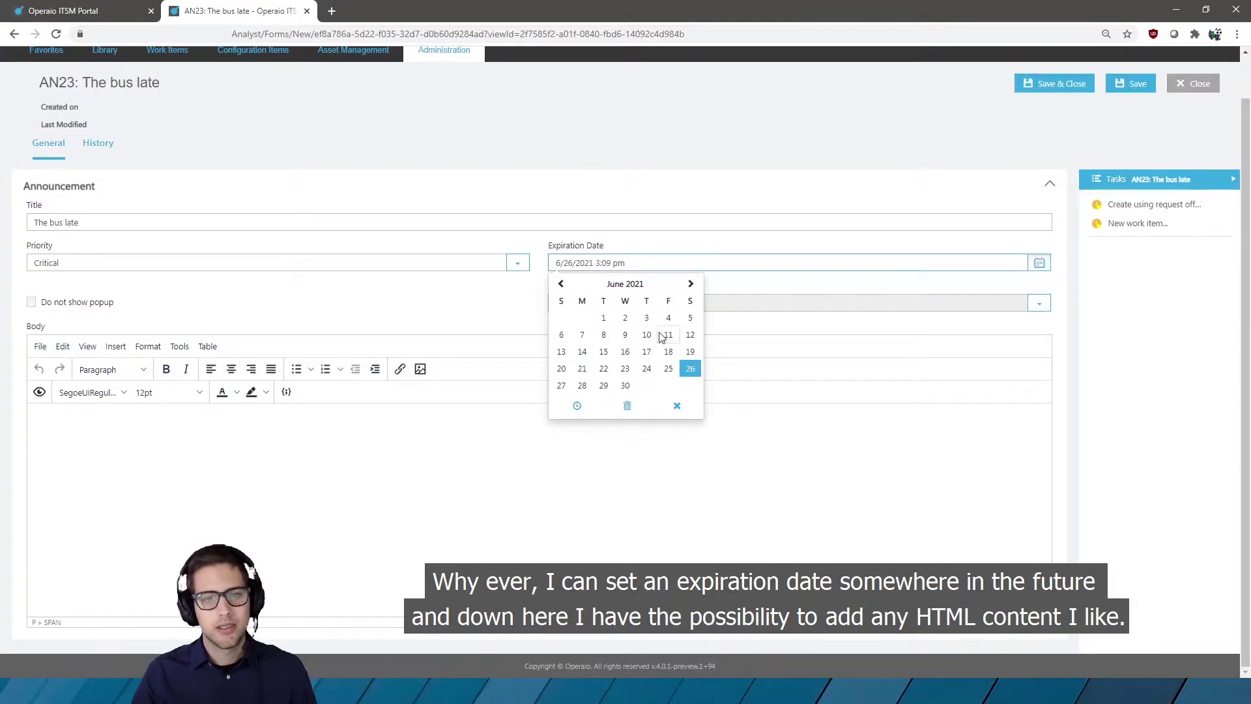
click(339, 481)
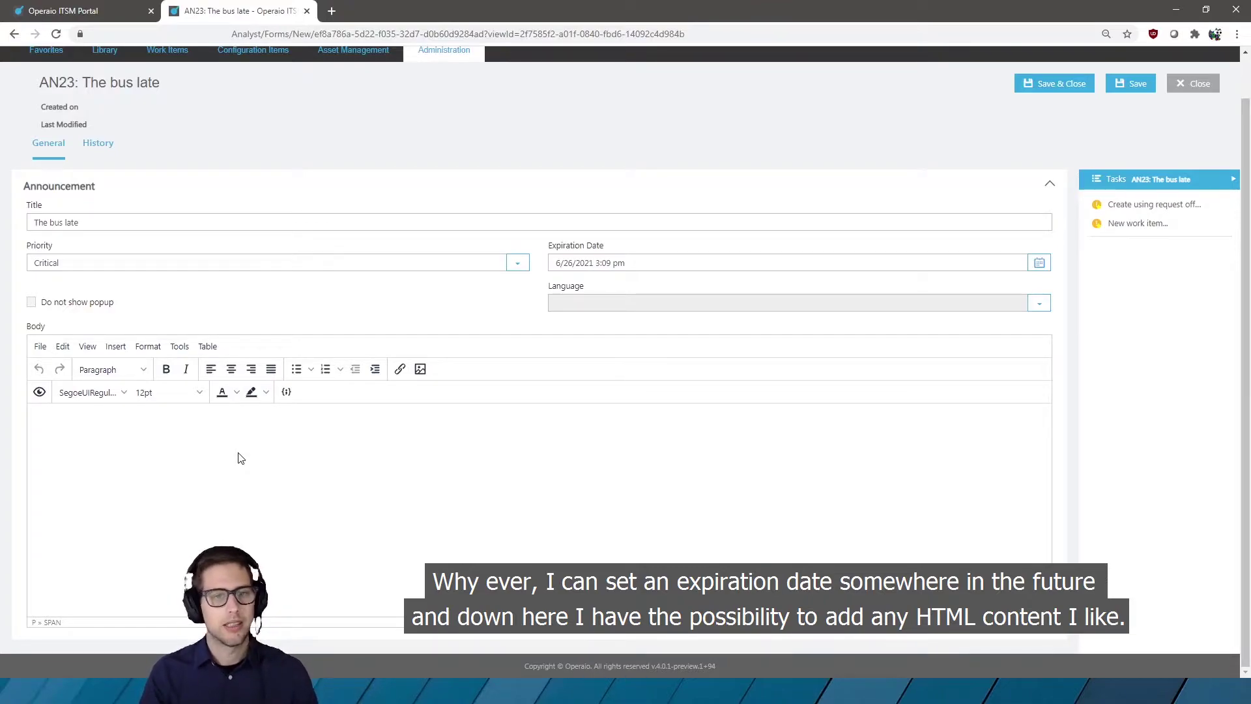
click(400, 370)
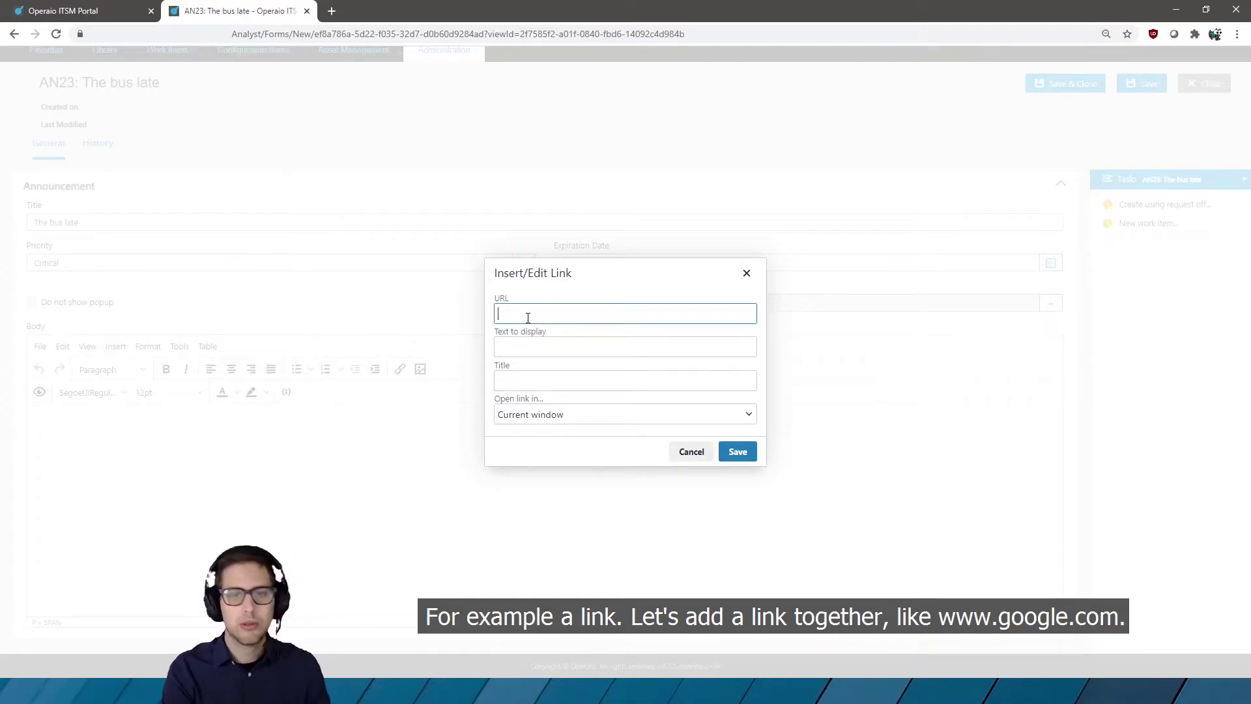
text(www.google.com)
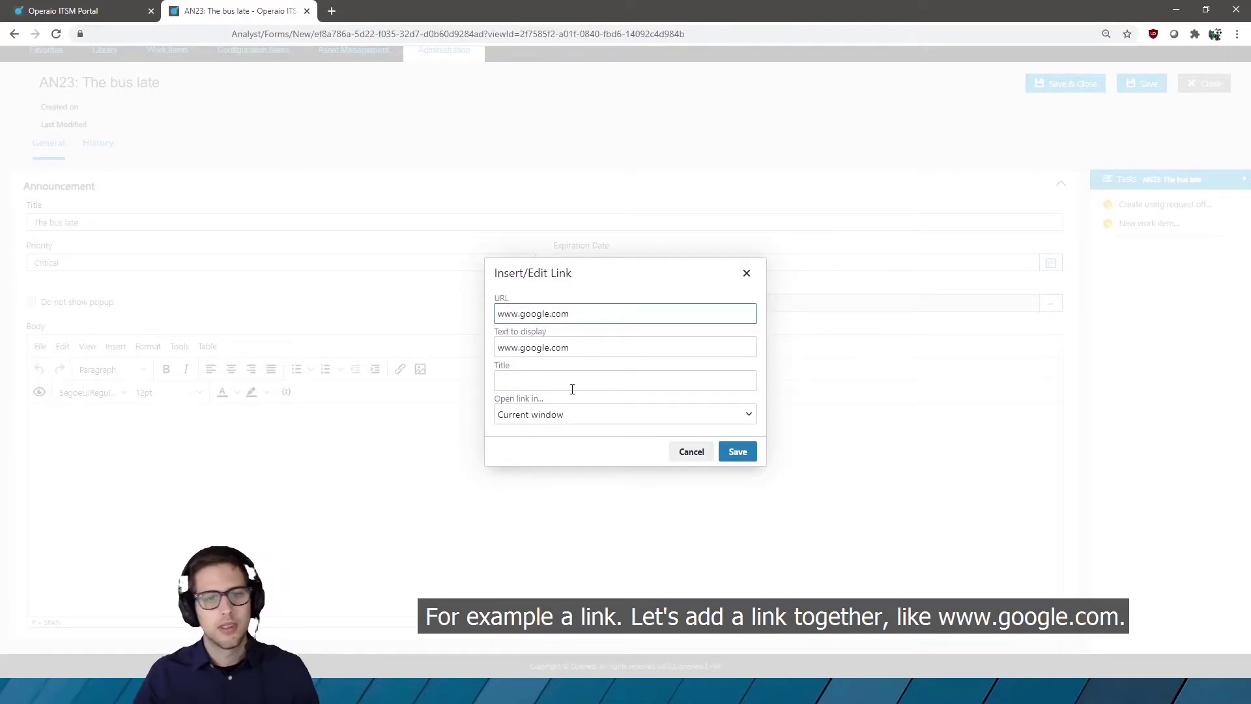
click(562, 389)
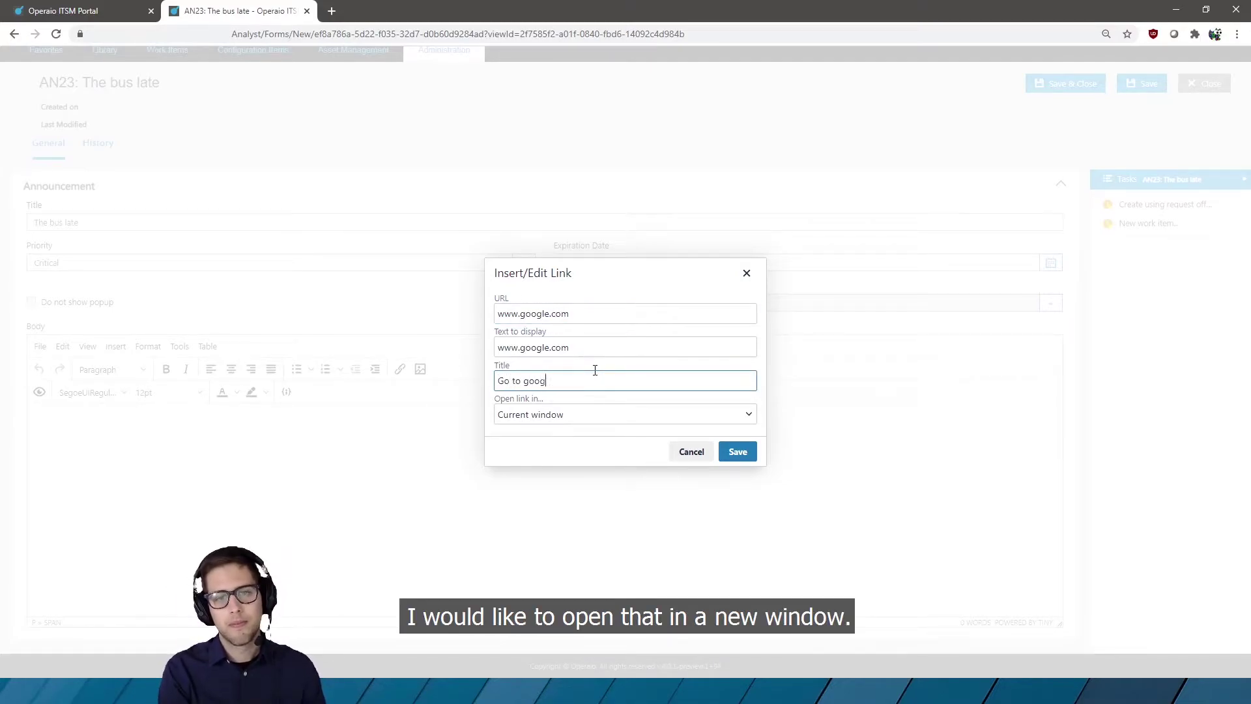
click(694, 417)
click(554, 446)
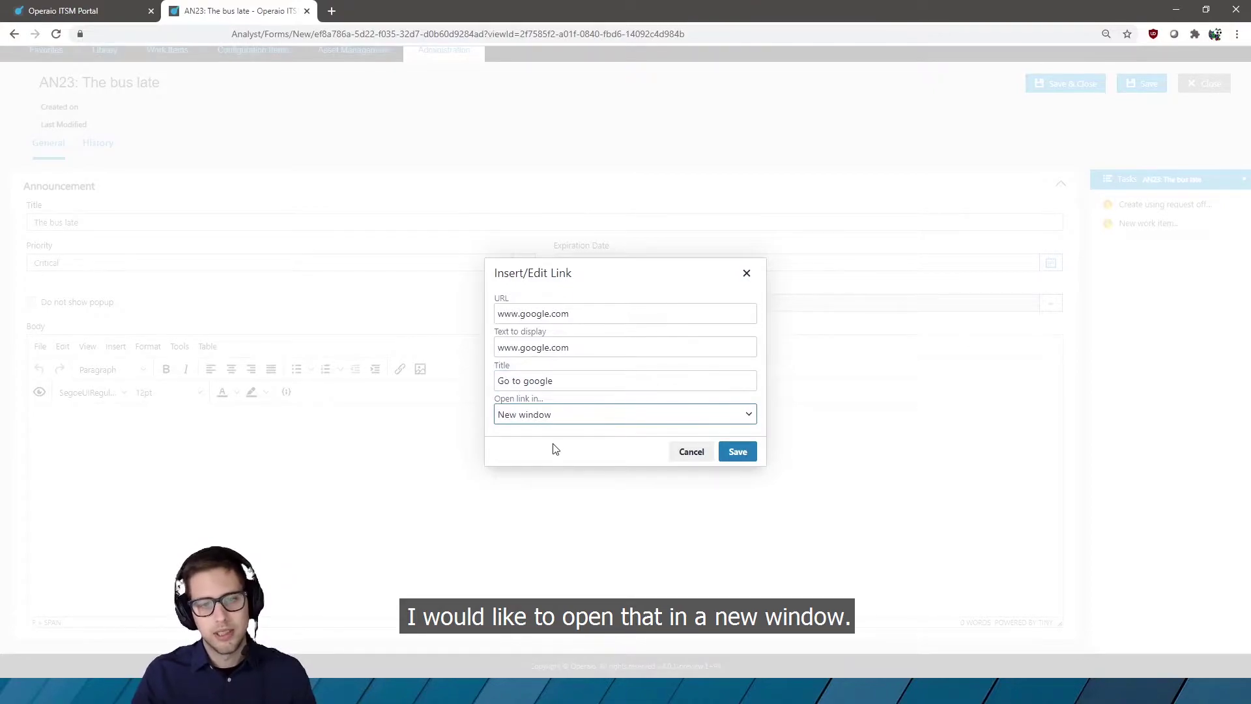
click(736, 452)
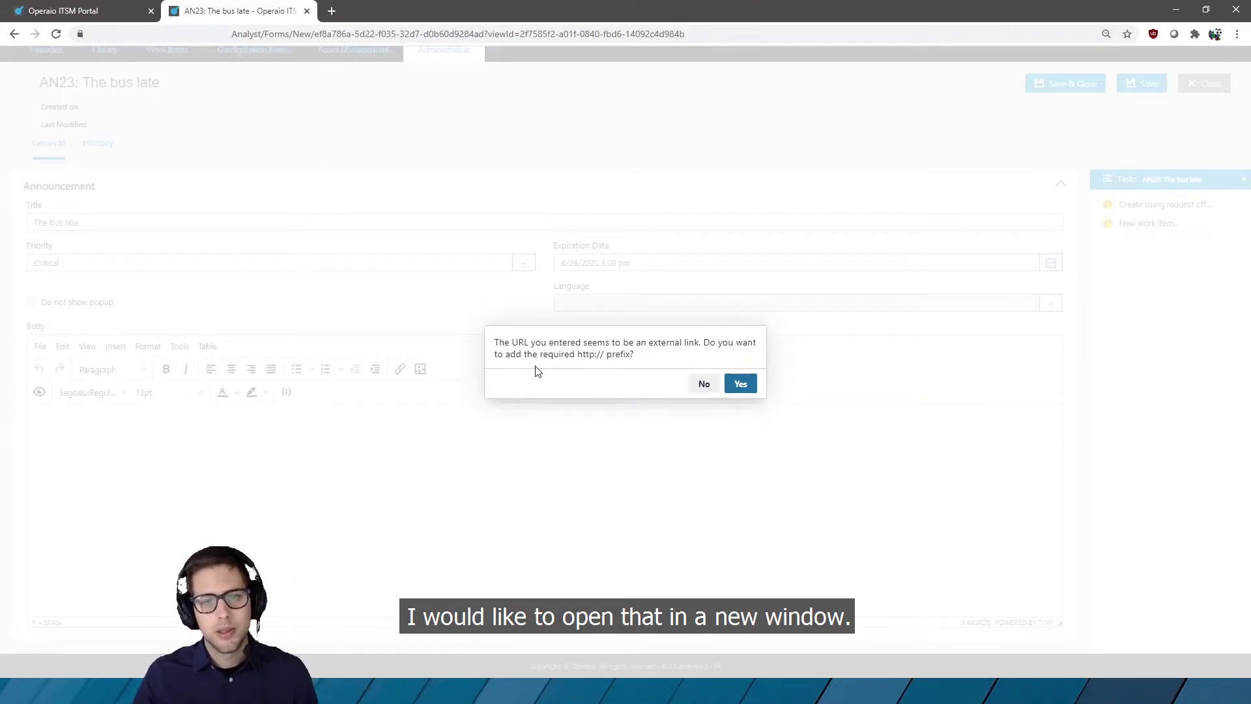
click(738, 383)
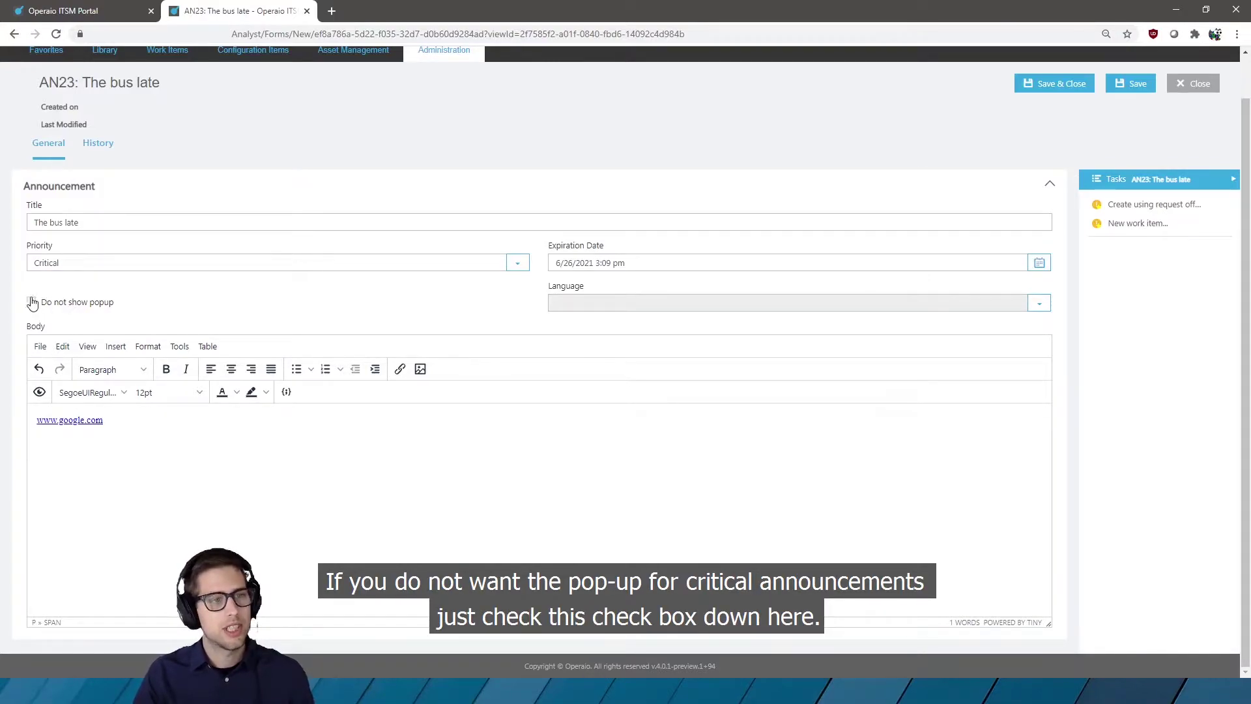
click(1140, 89)
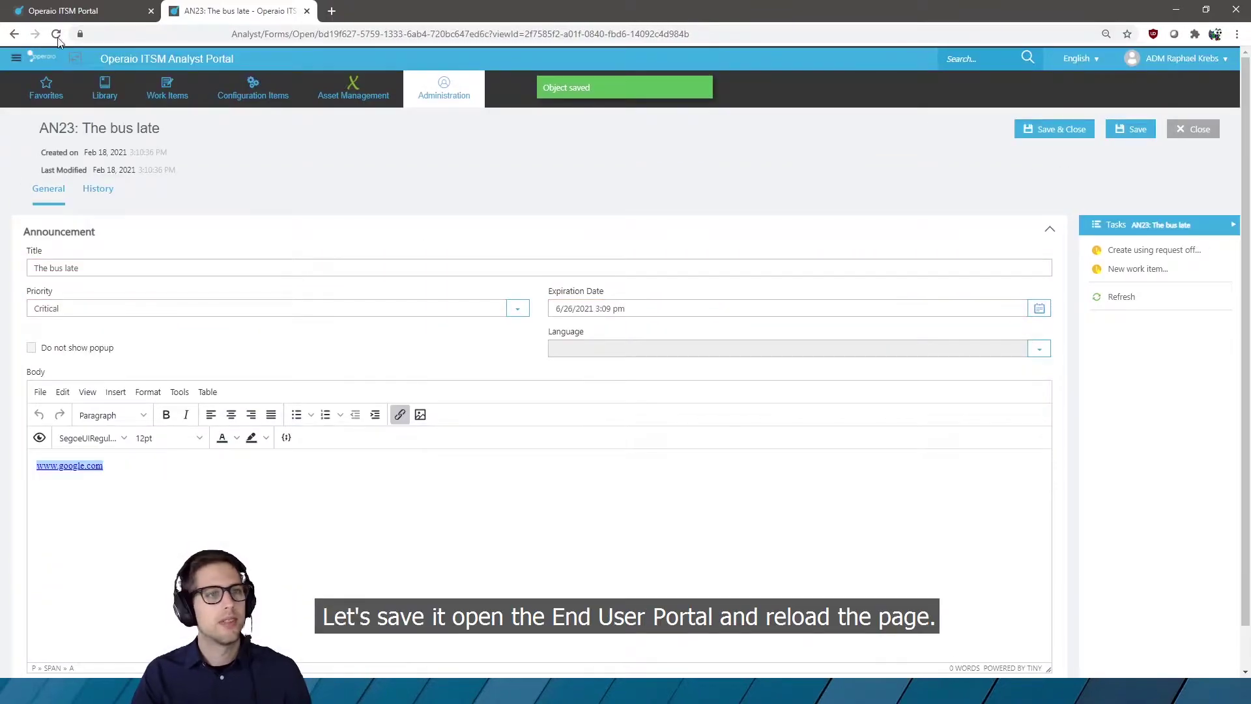
click(78, 13)
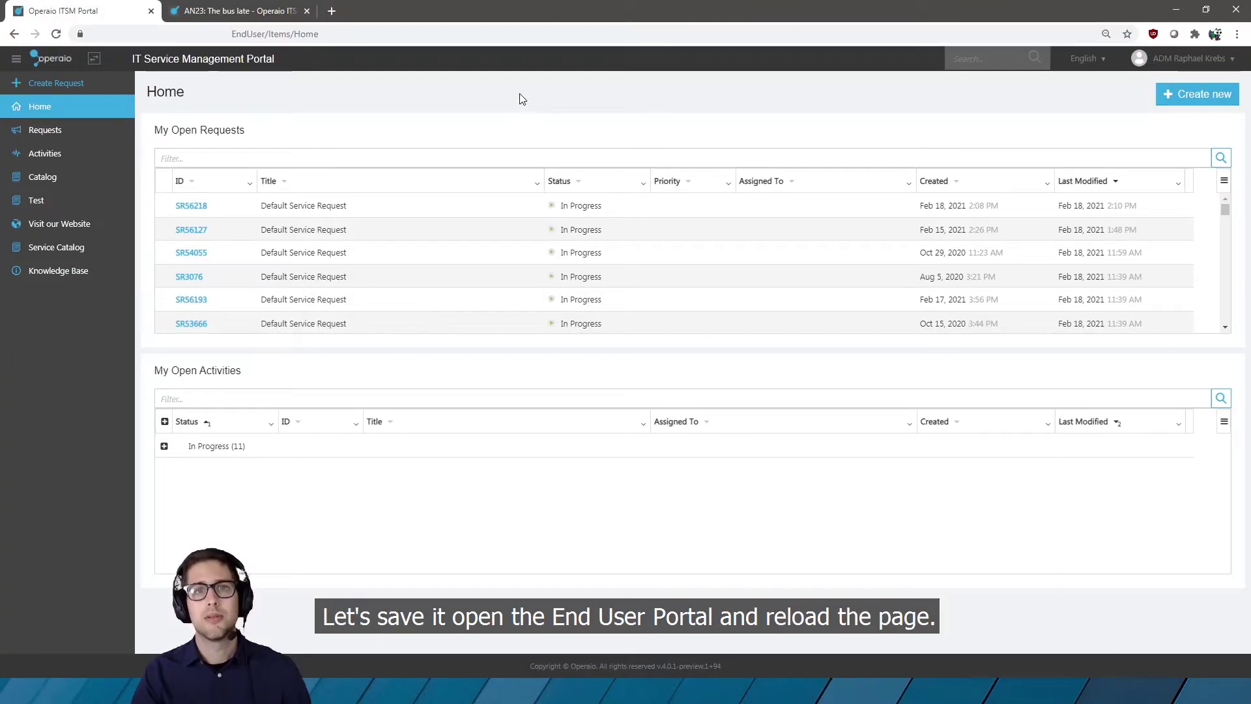
key(F5)
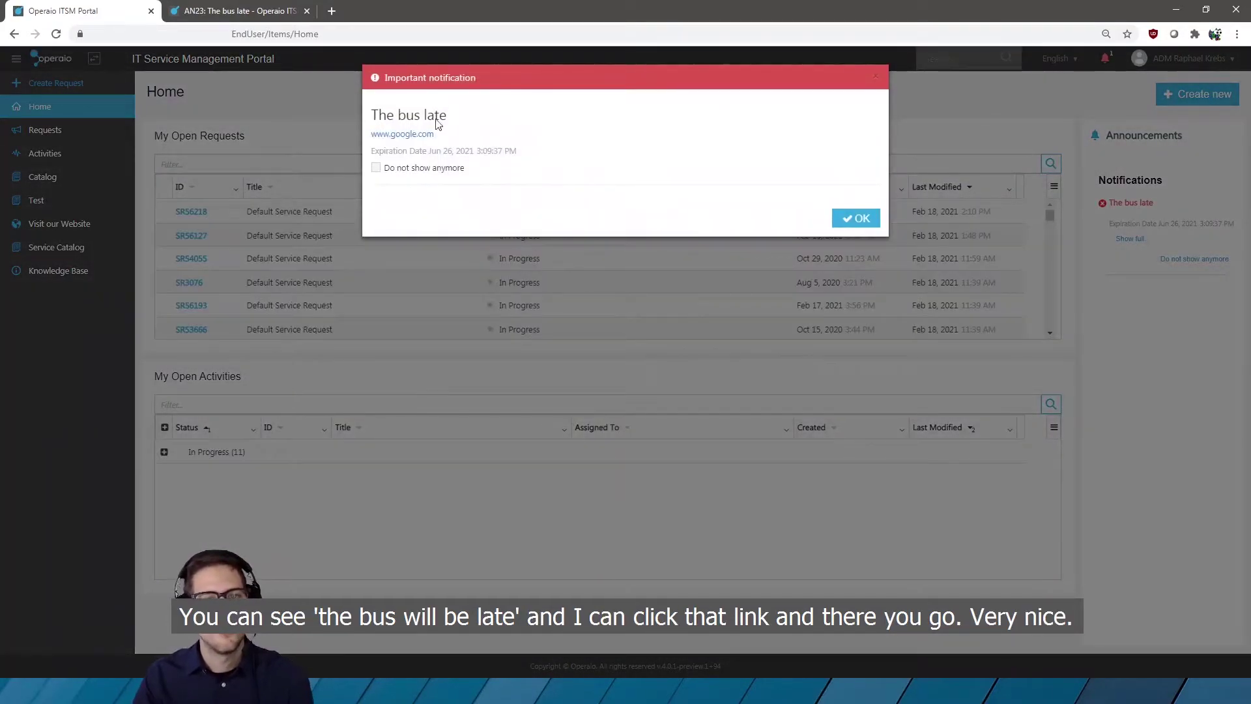
click(391, 134)
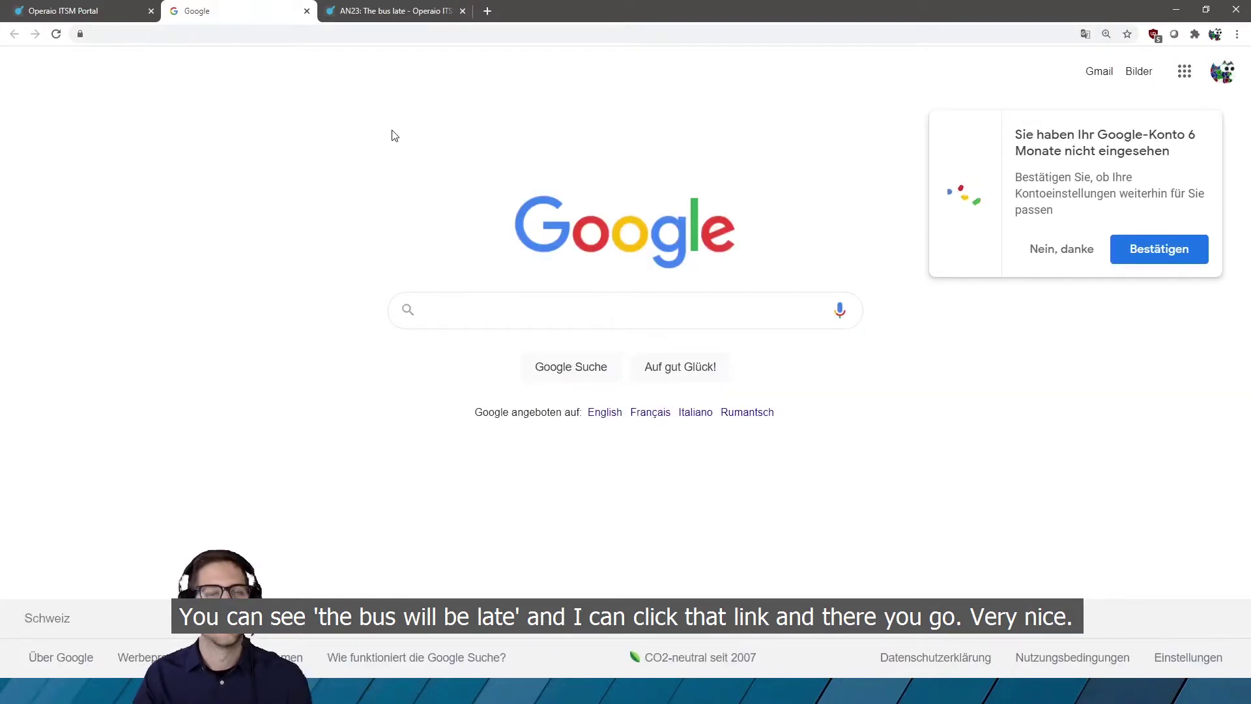
click(81, 11)
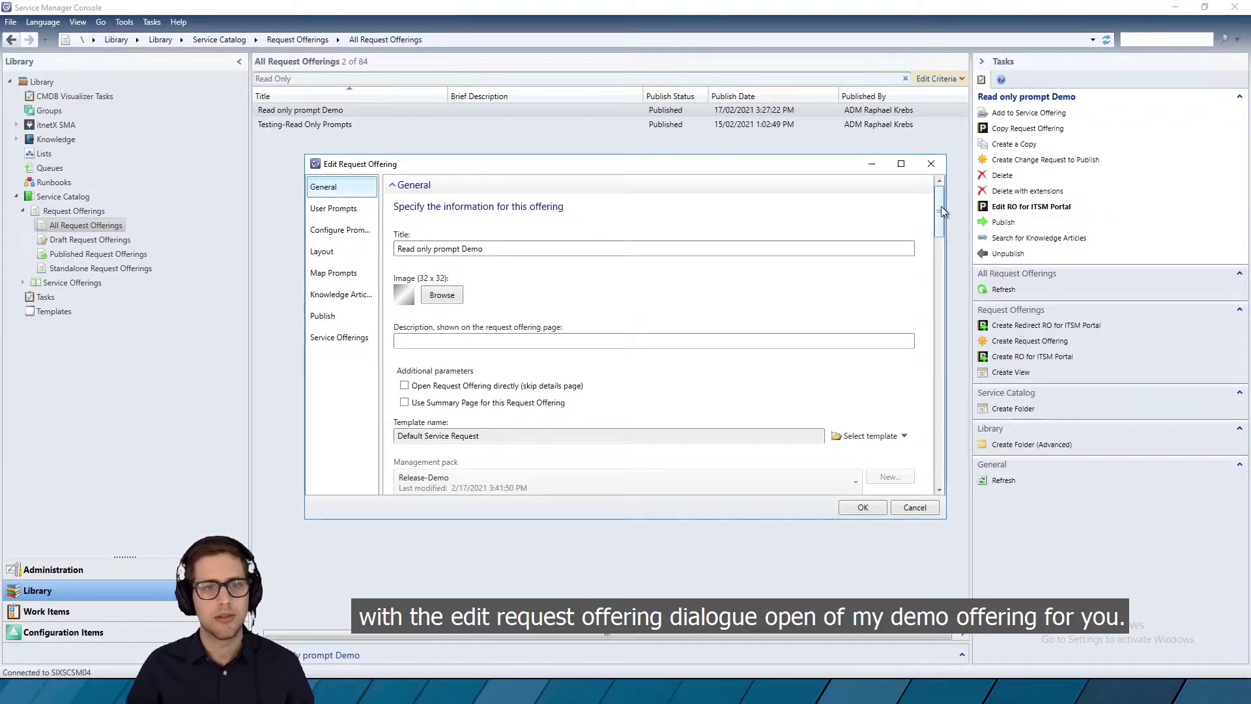
In the Service Manager Console, review the Display Only prompt's text control configuration and default value in the Read only prompt Demo offering
drag(941, 206, 937, 275)
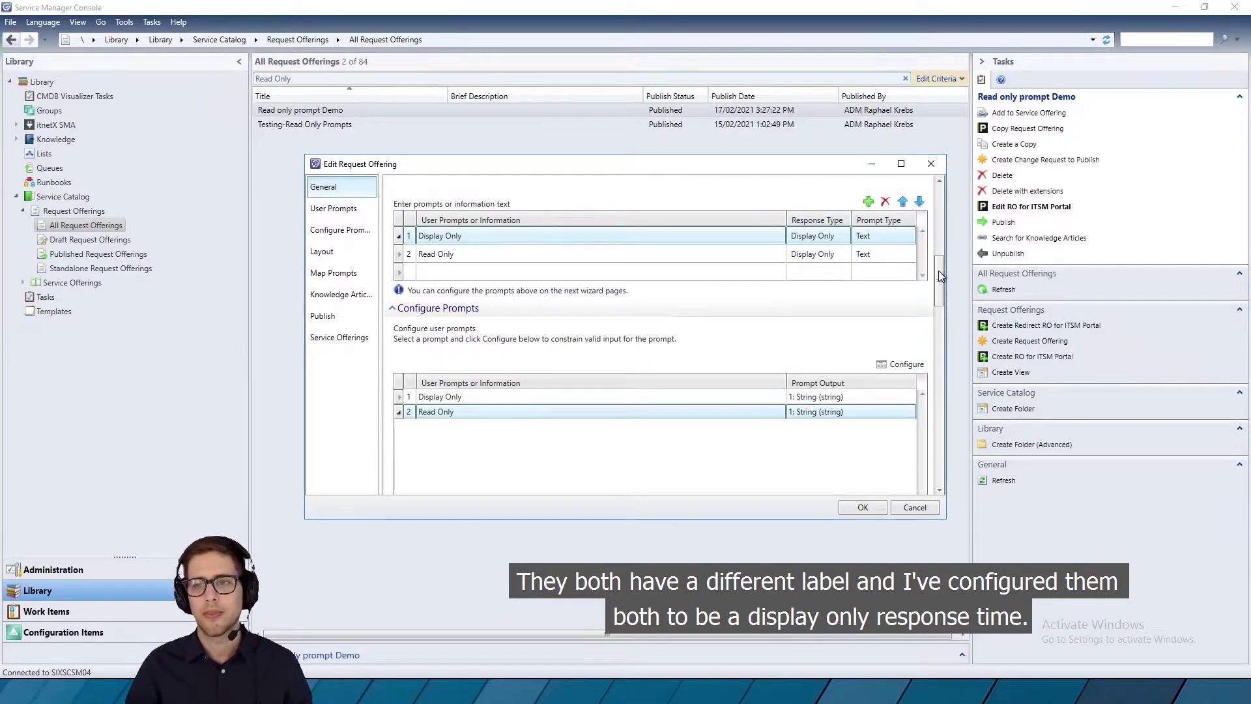
drag(938, 271, 938, 298)
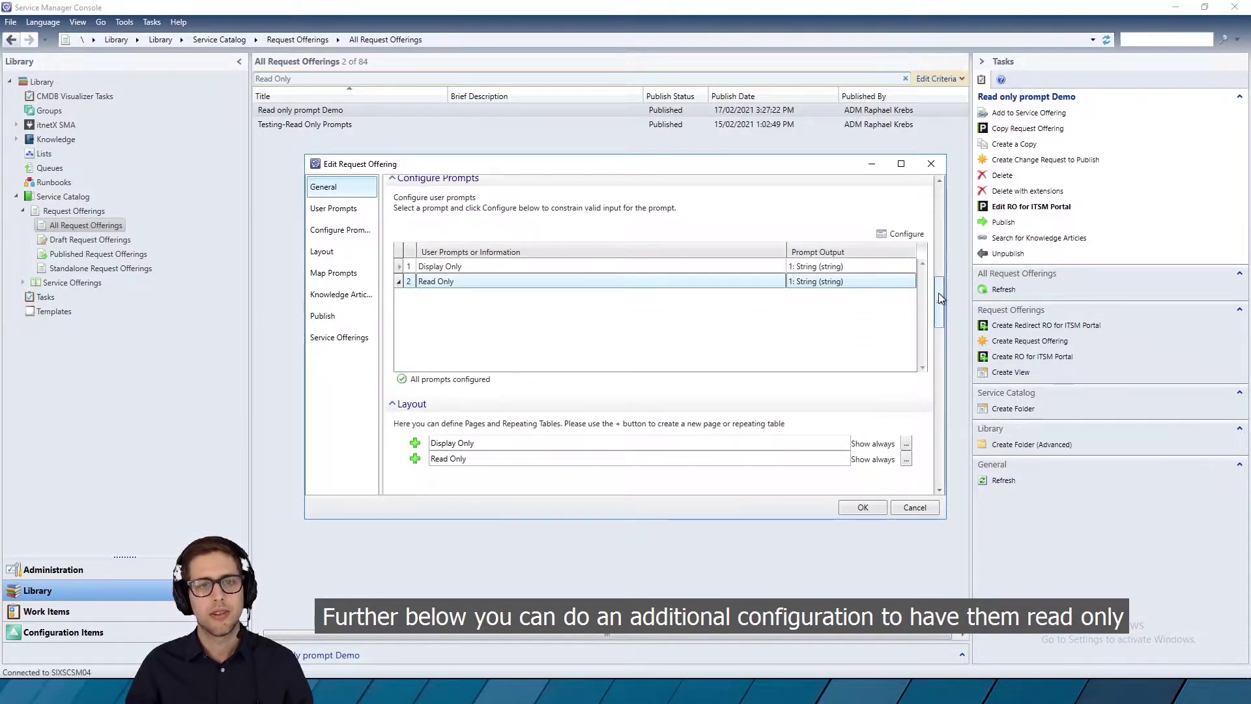
scroll(652, 306, down, 1)
click(647, 272)
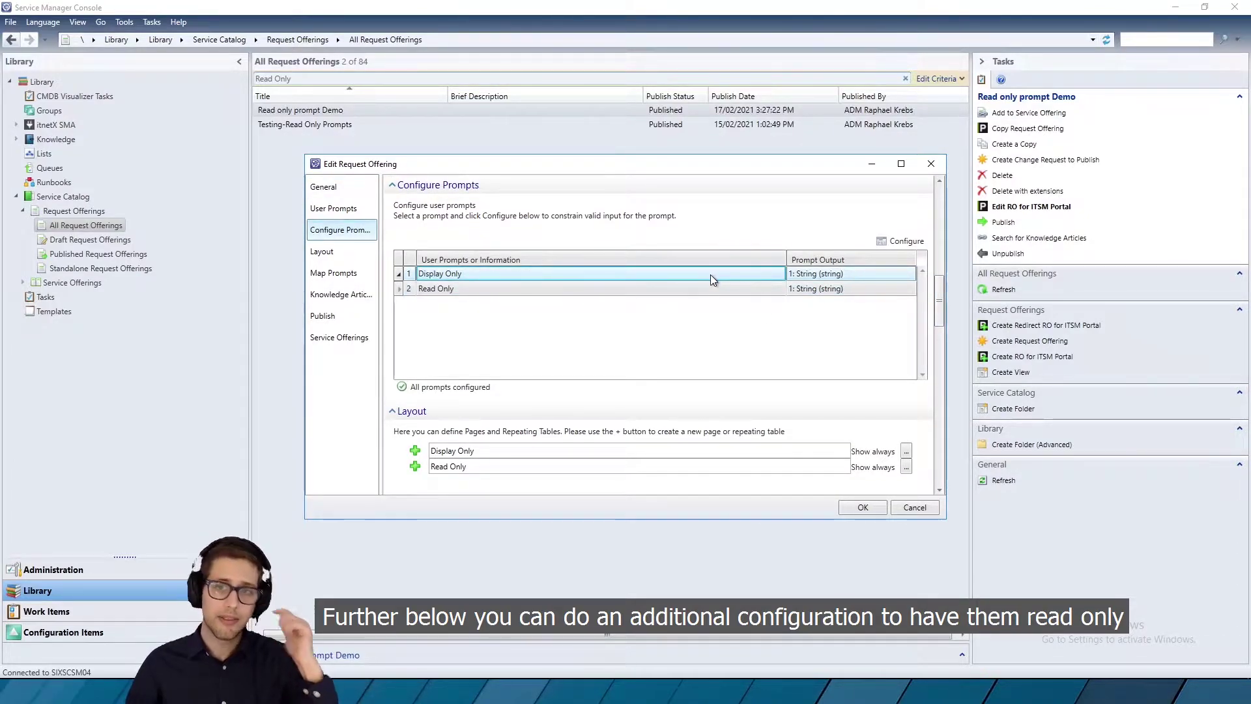
click(903, 241)
drag(326, 97, 514, 118)
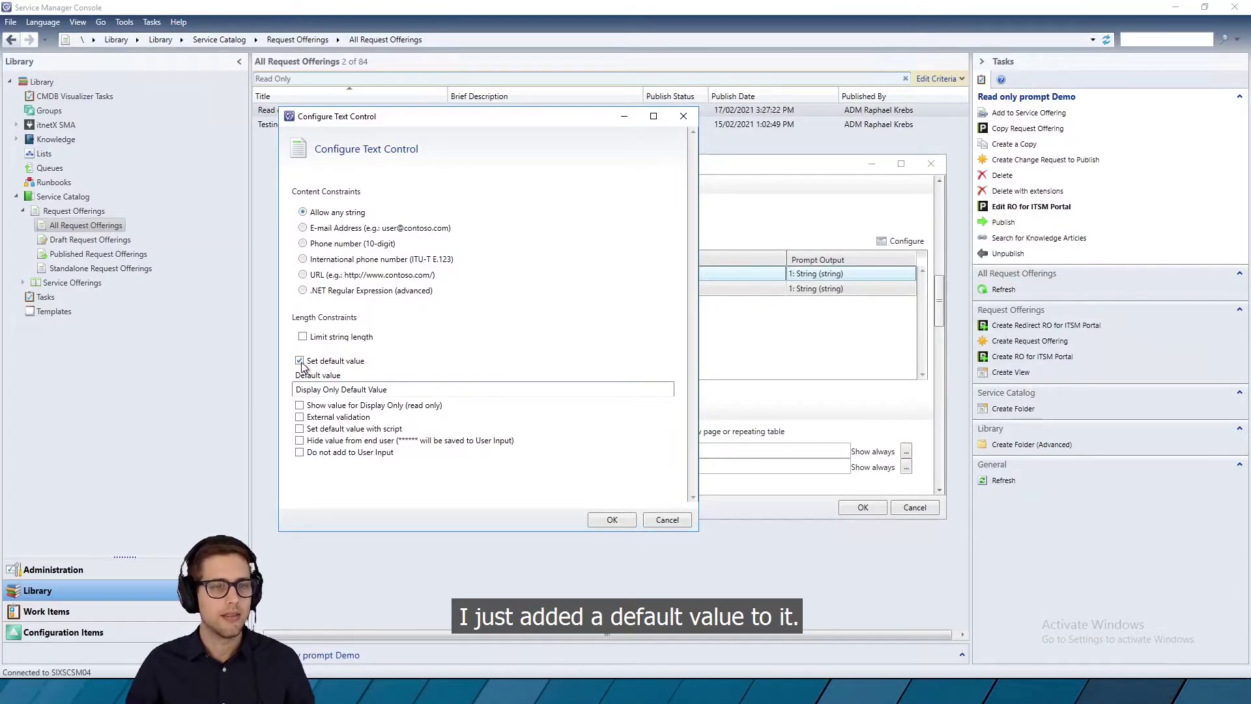
drag(296, 390, 622, 410)
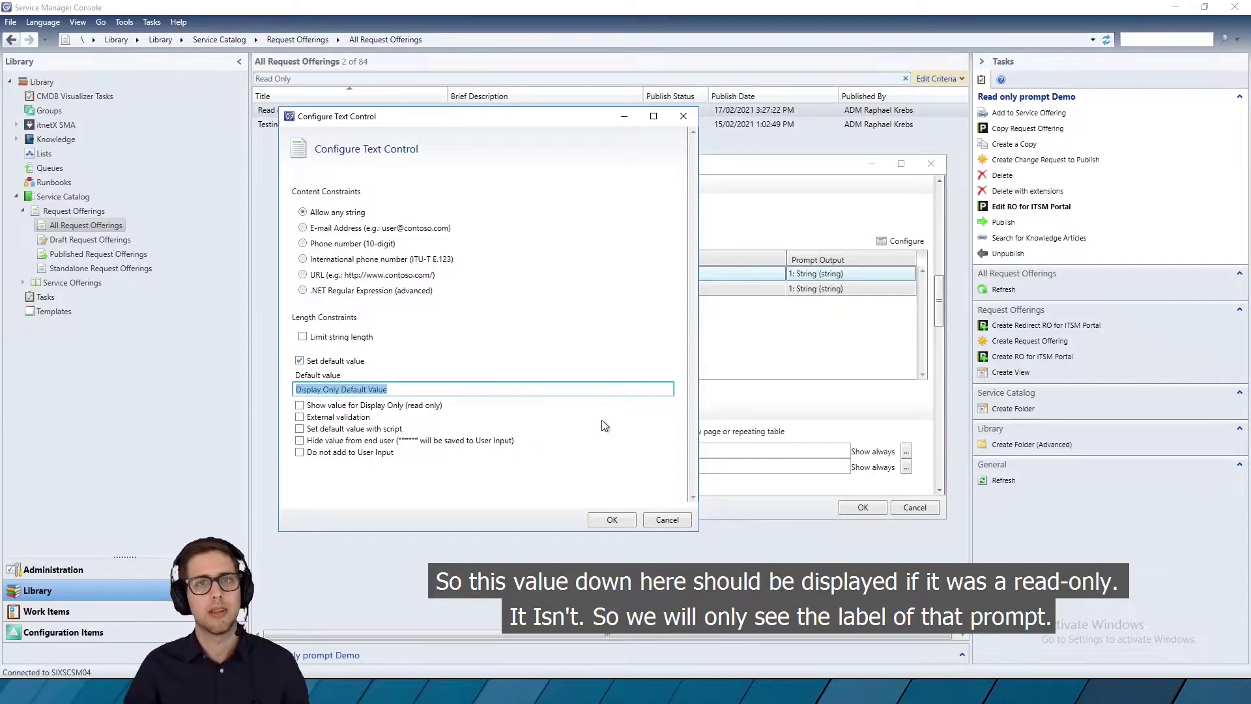
click(610, 519)
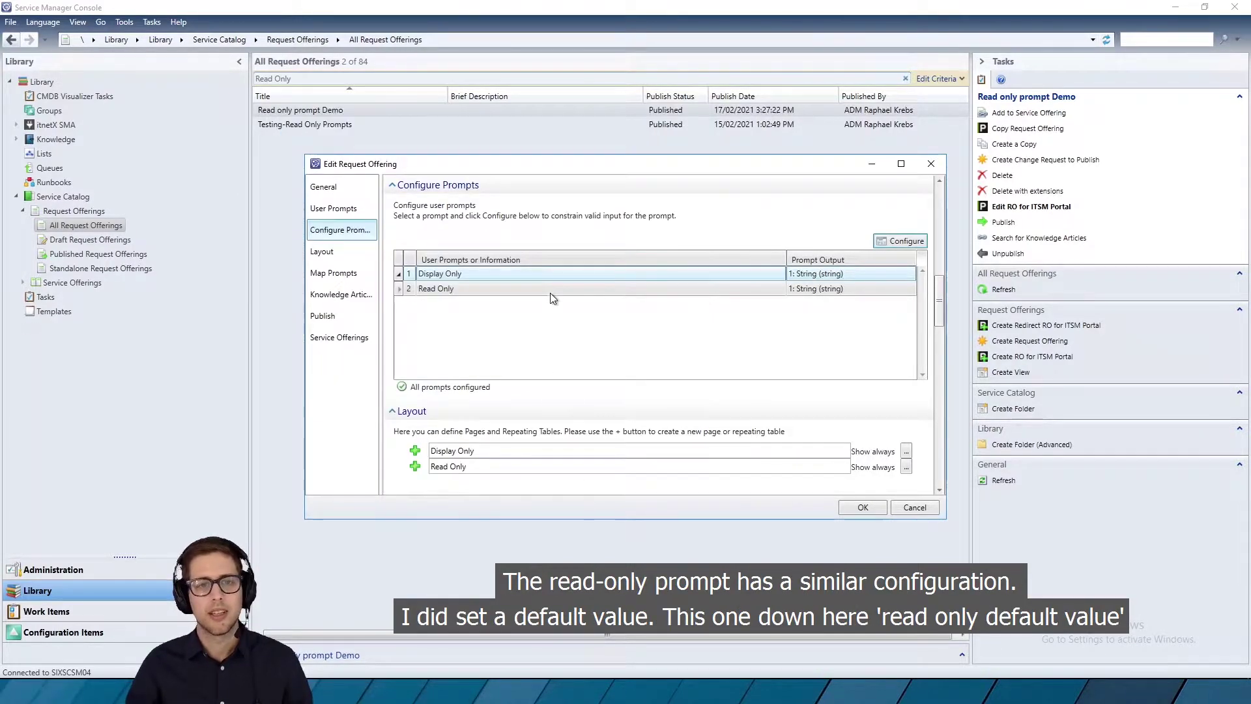
Review the Read Only prompt's text control configuration, including its default value and the option to show the value for Display Only
click(670, 289)
click(900, 243)
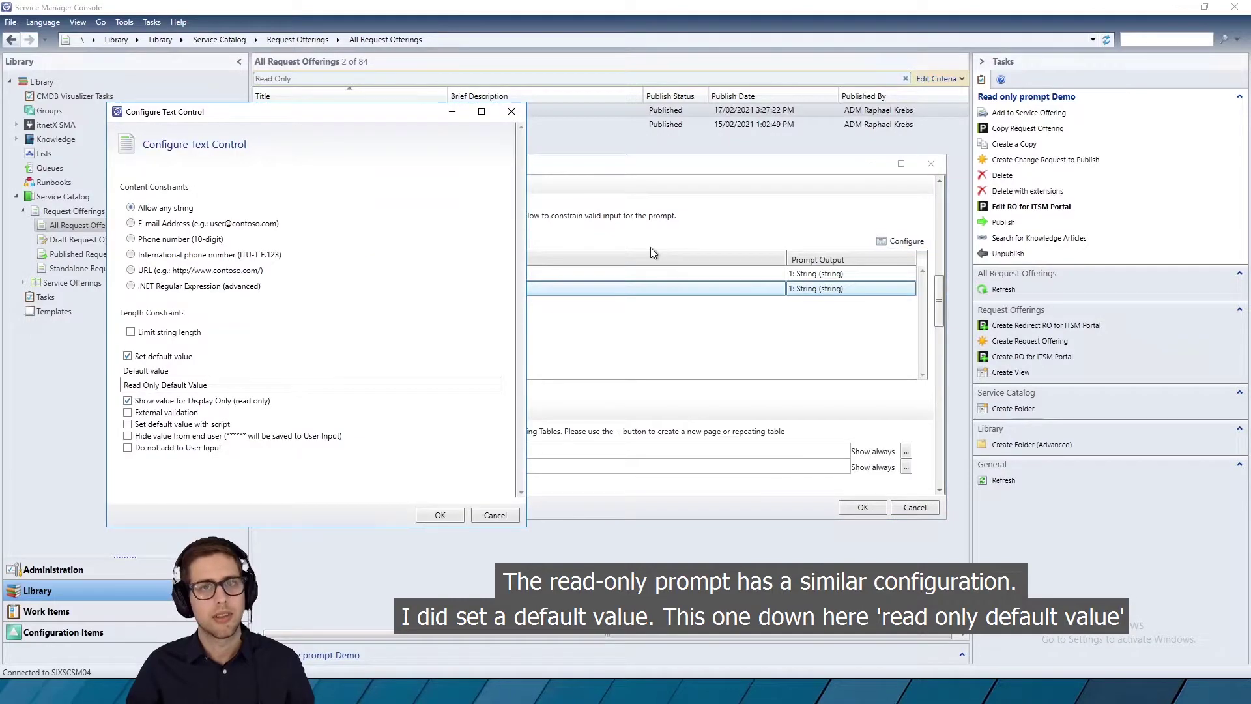
click(151, 384)
triple_click(151, 385)
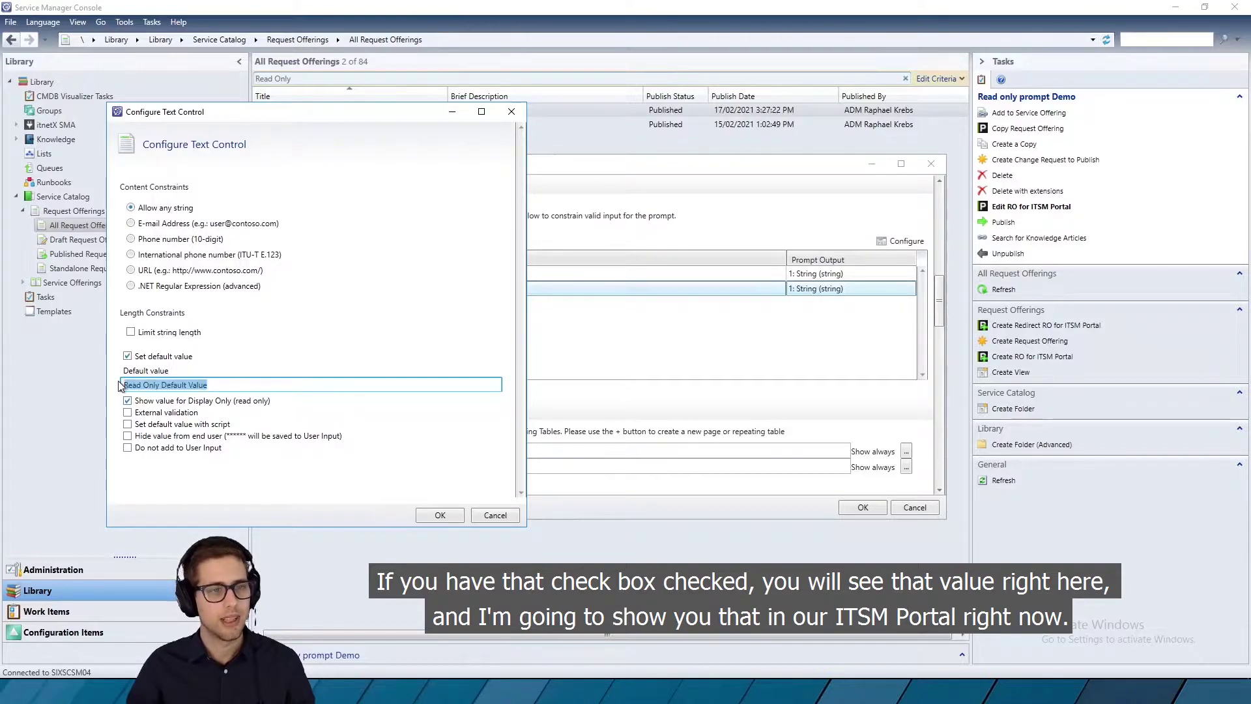
click(441, 514)
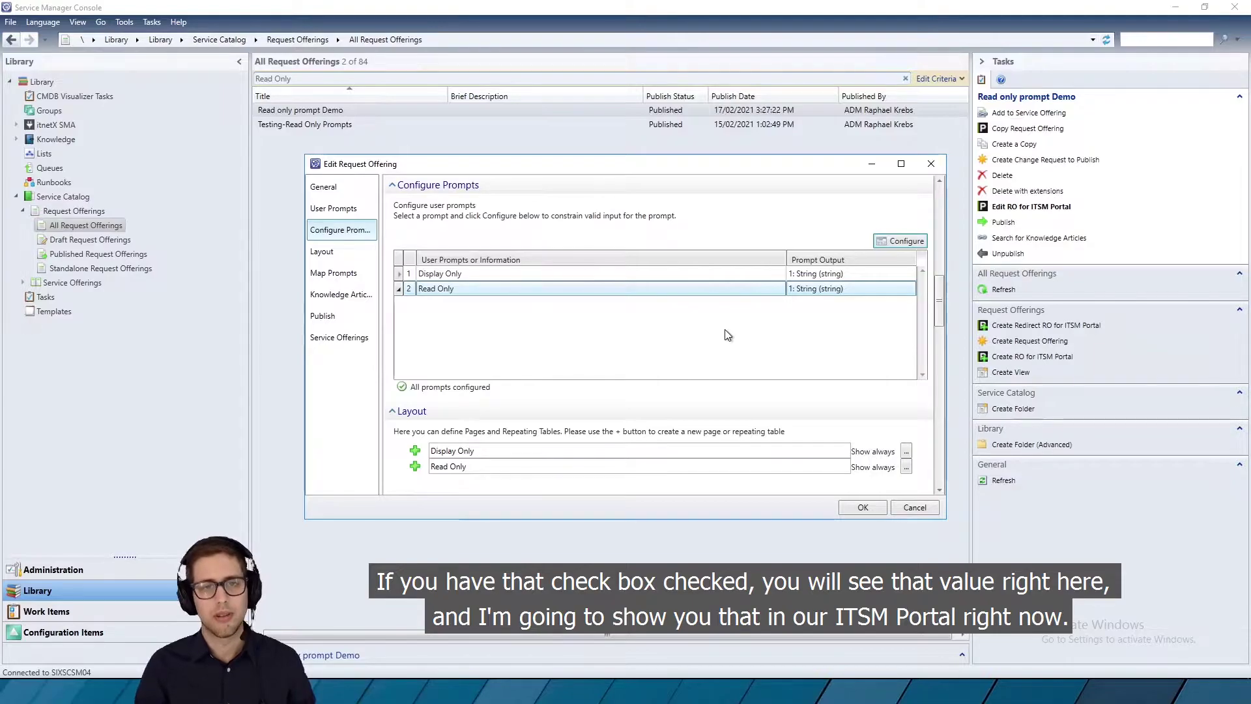
Switch to the end-user portal's service catalog and dismiss the Critical Announcement notification
click(821, 288)
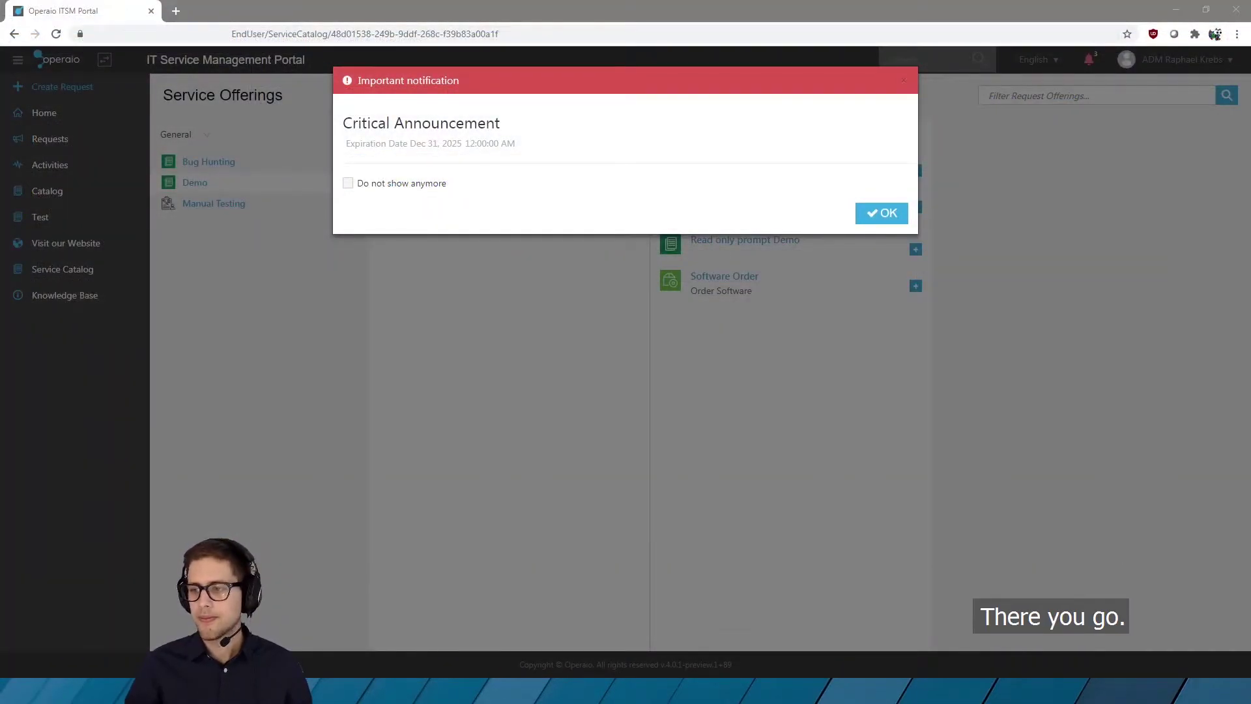
click(760, 529)
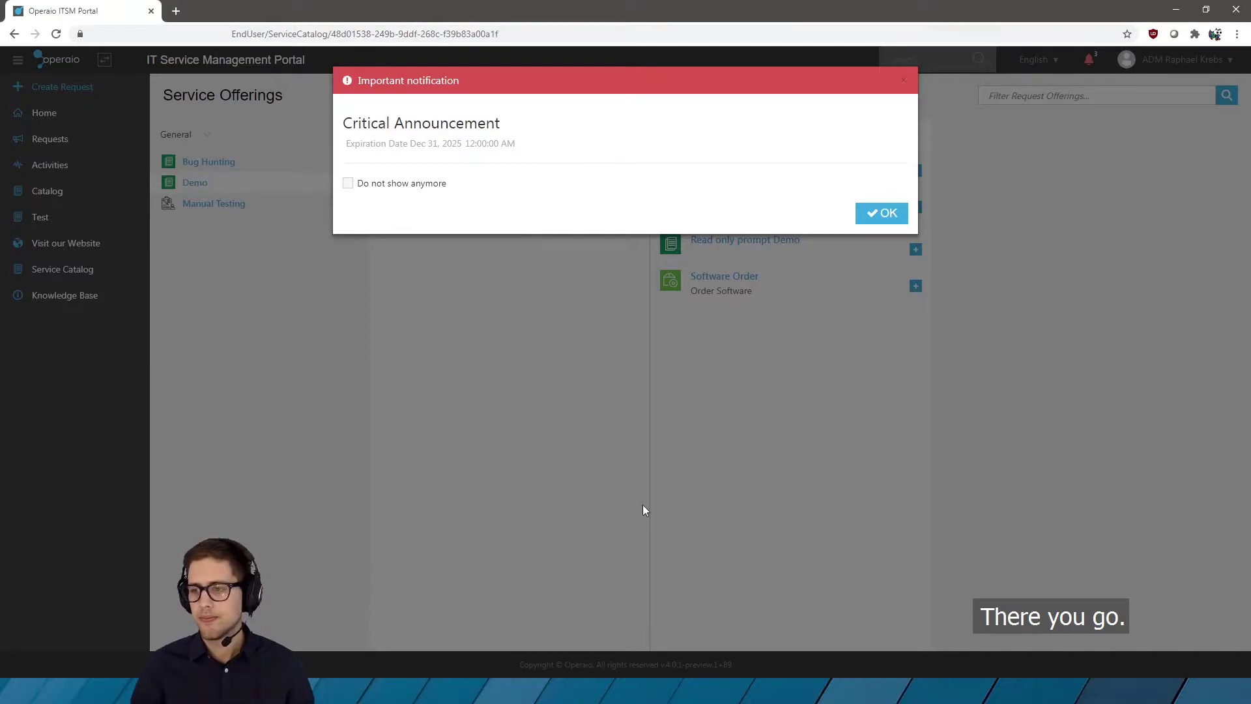
click(888, 214)
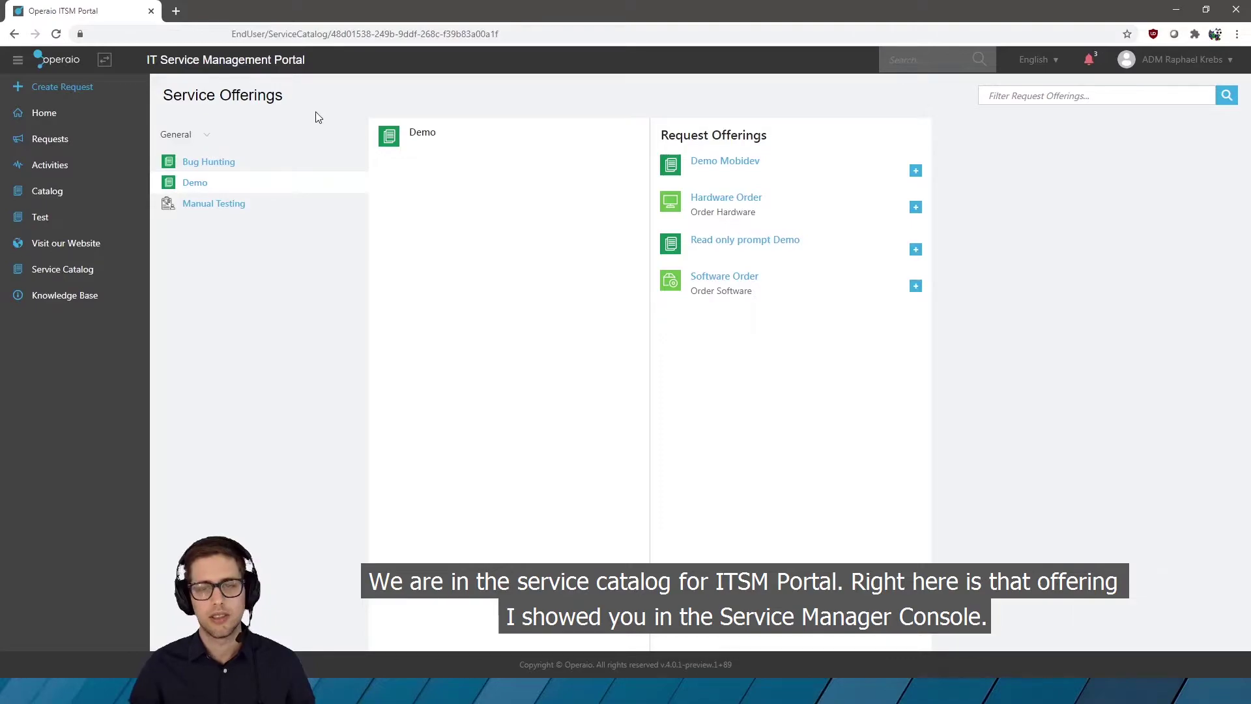
Open the Read only prompt Demo request offering and examine its Display Only and Read Only prompts, including whether the default value can be edited
click(717, 244)
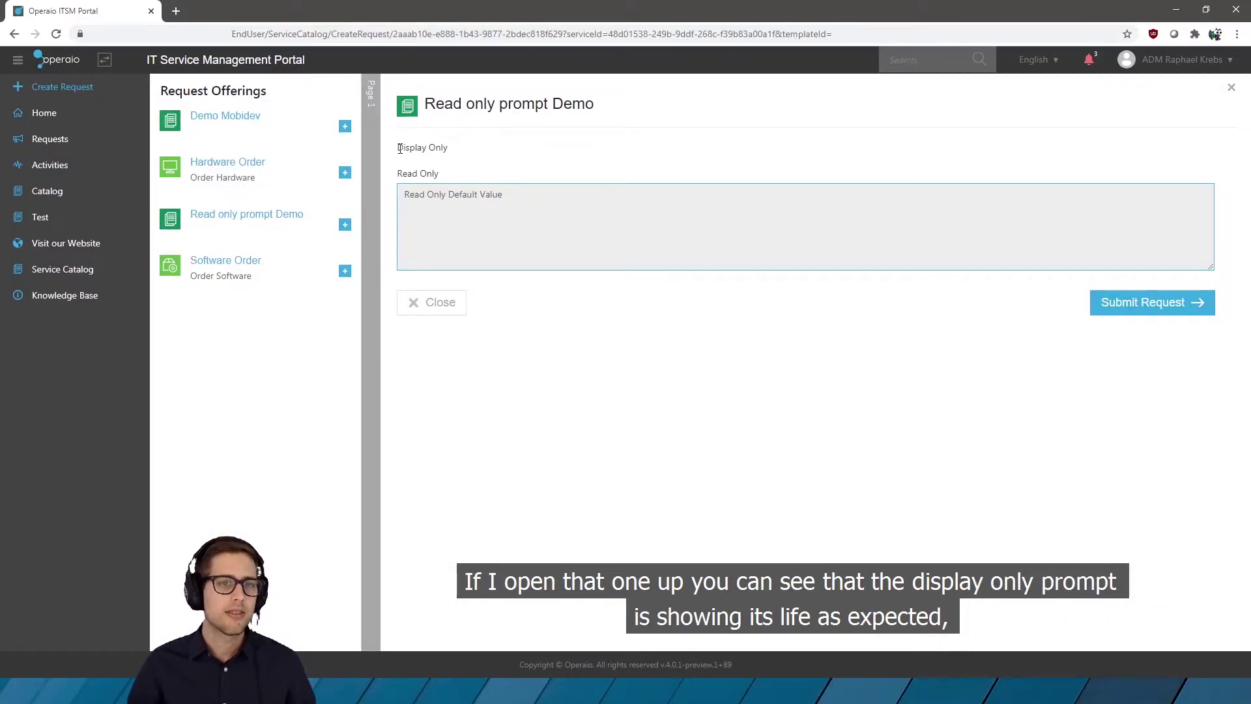
drag(399, 148, 455, 151)
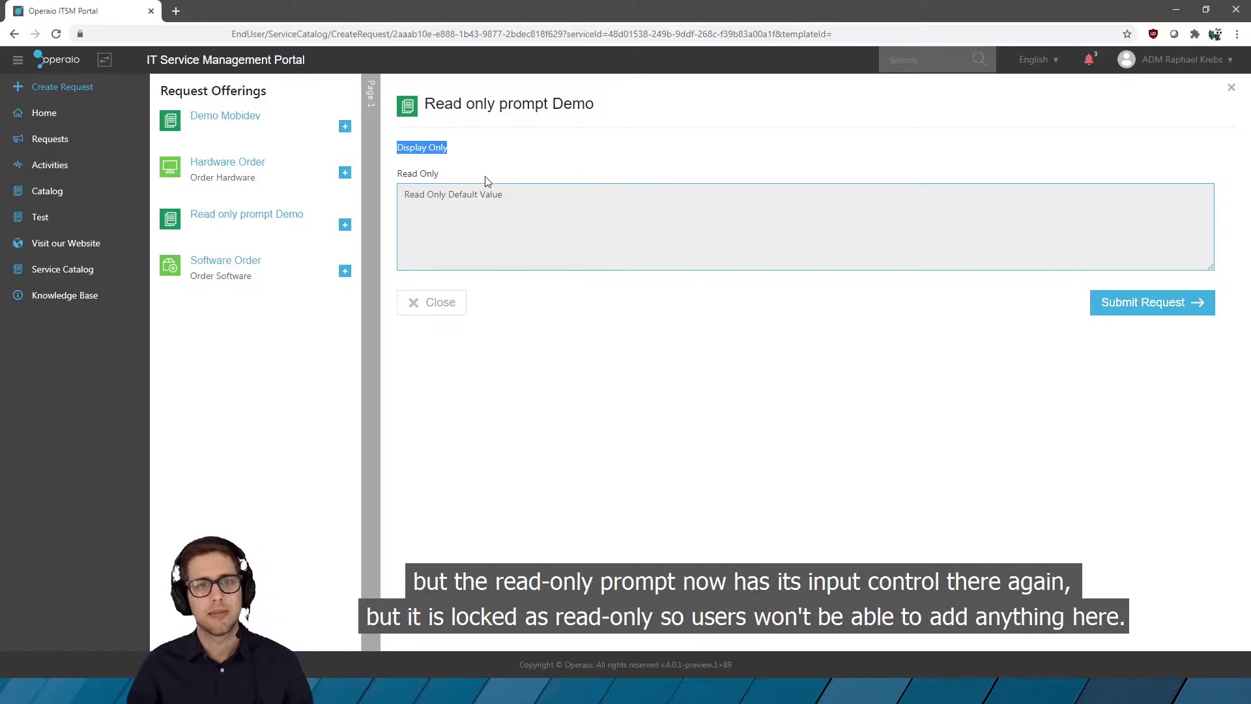
drag(400, 171, 443, 180)
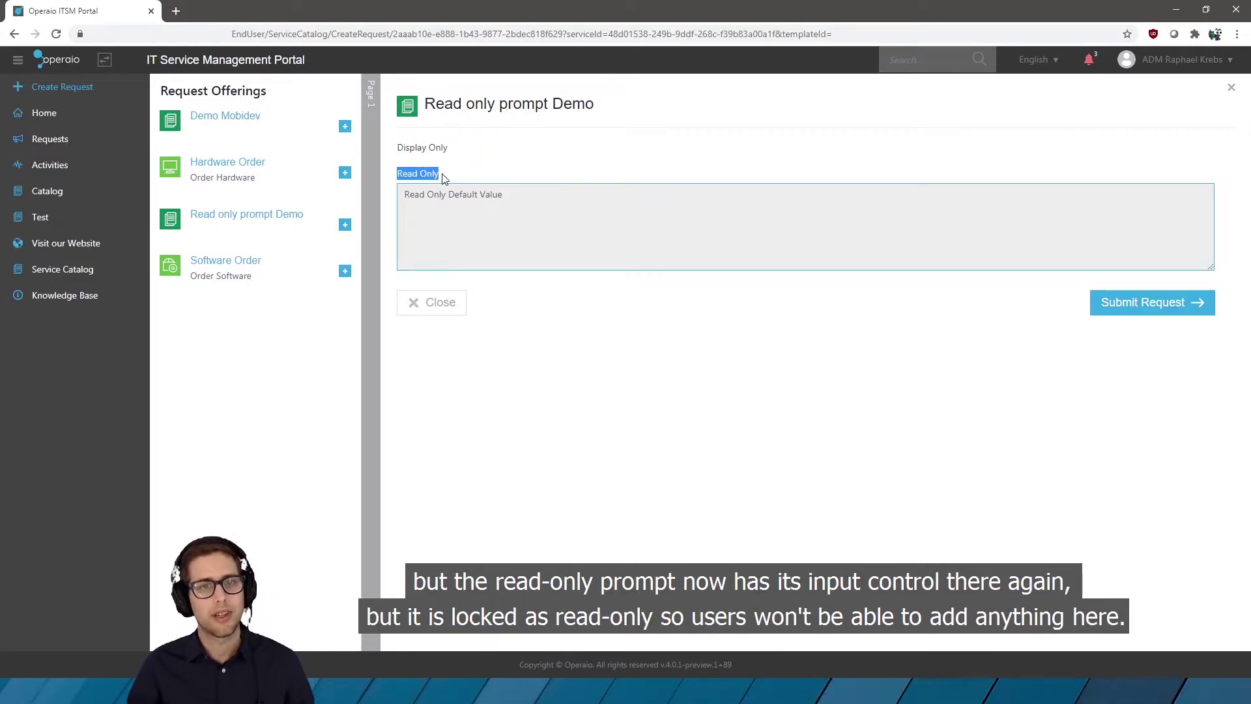
click(427, 248)
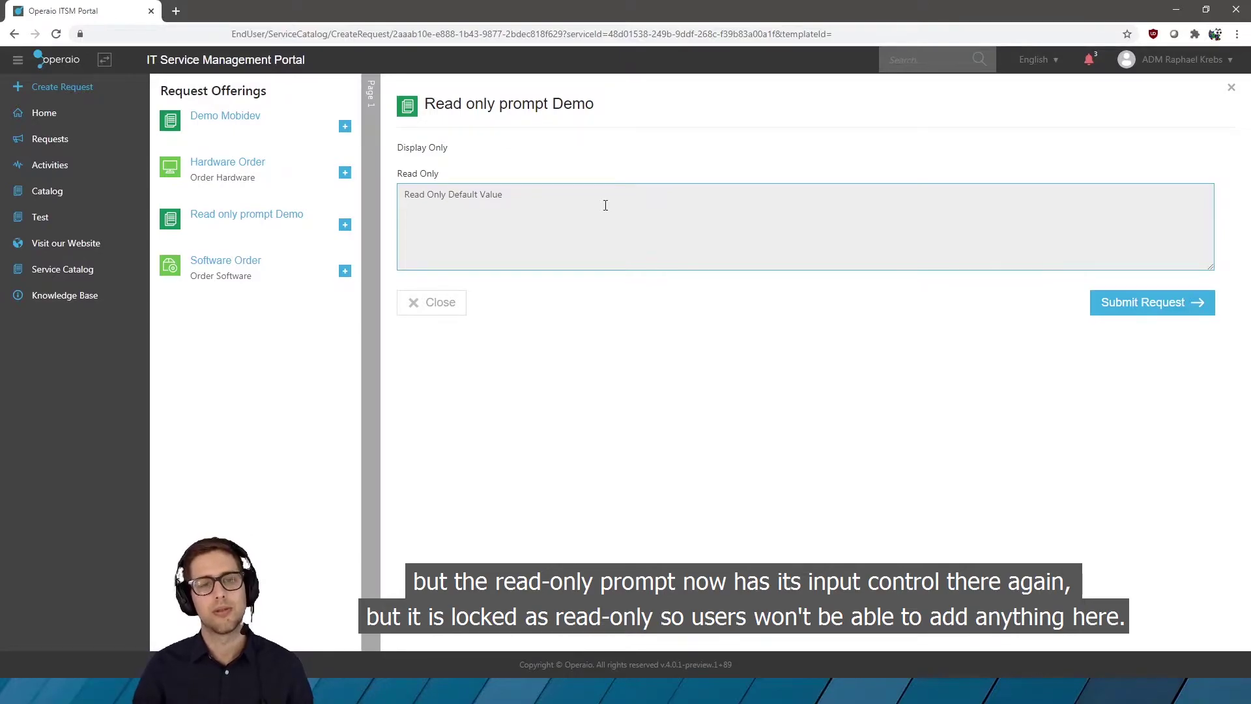
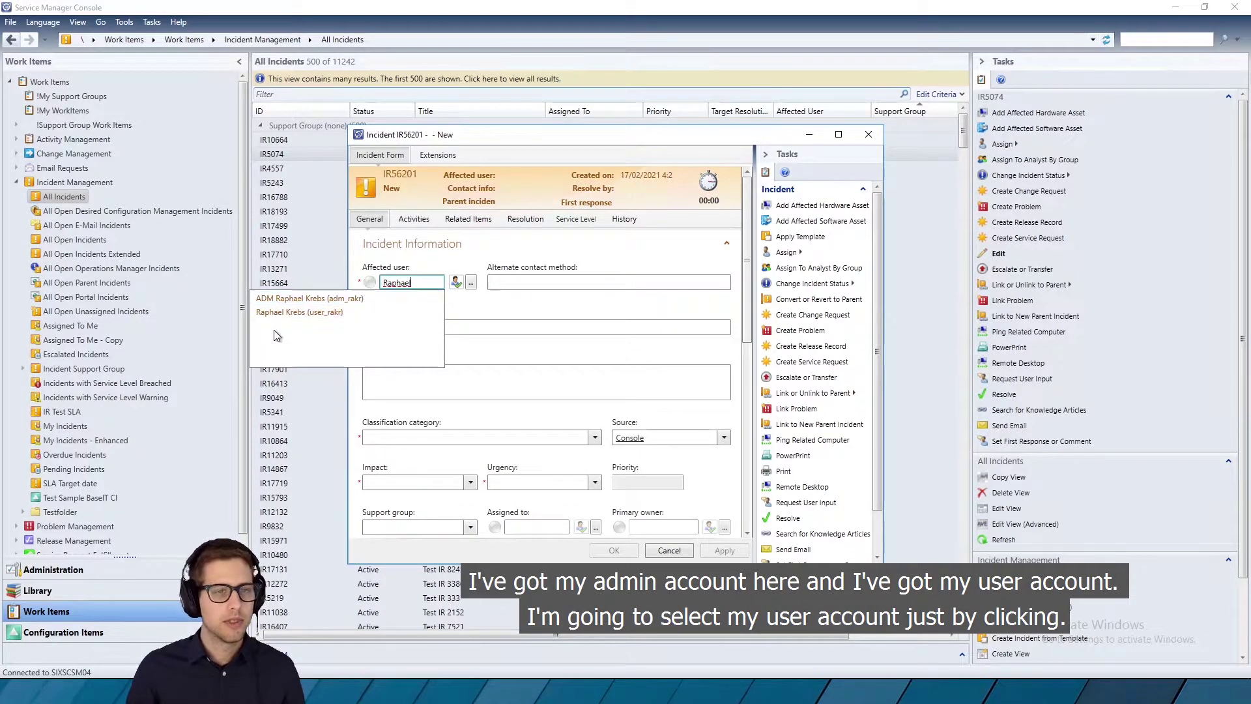
Choose the regular user account from the name suggestions as affected user, in the console's new incident and in the Analyst Portal's Spring Release incident
click(328, 312)
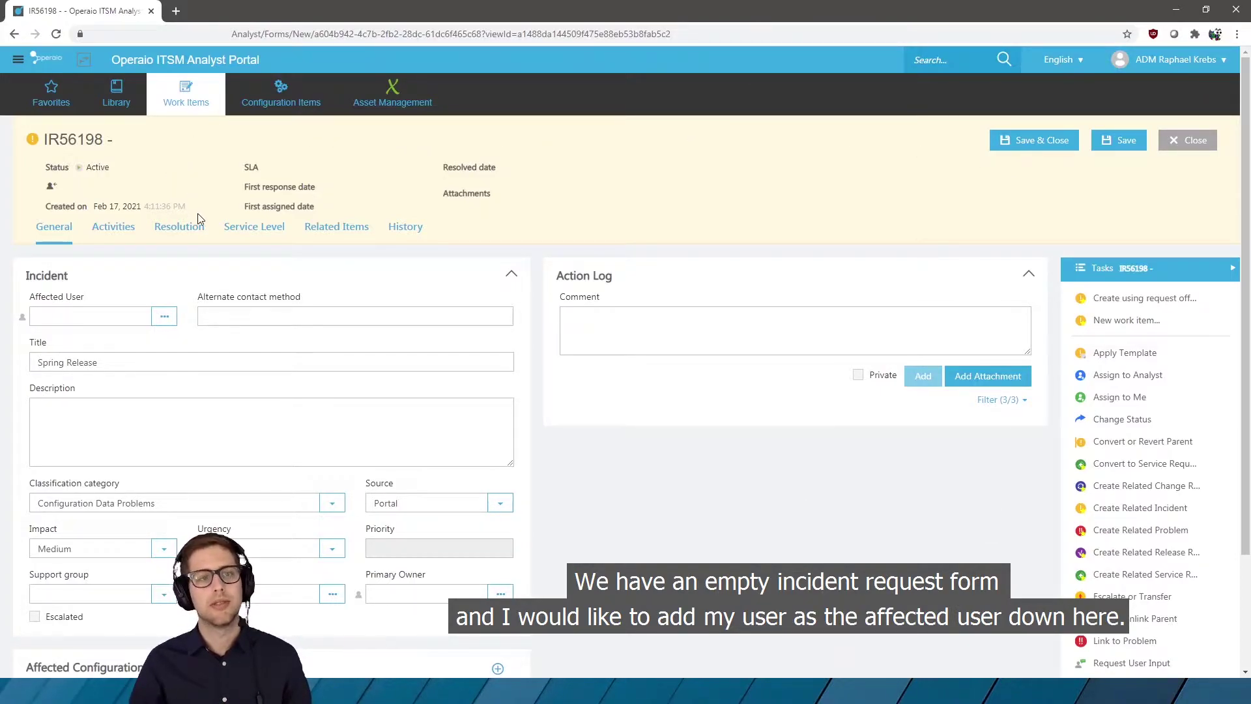
click(106, 313)
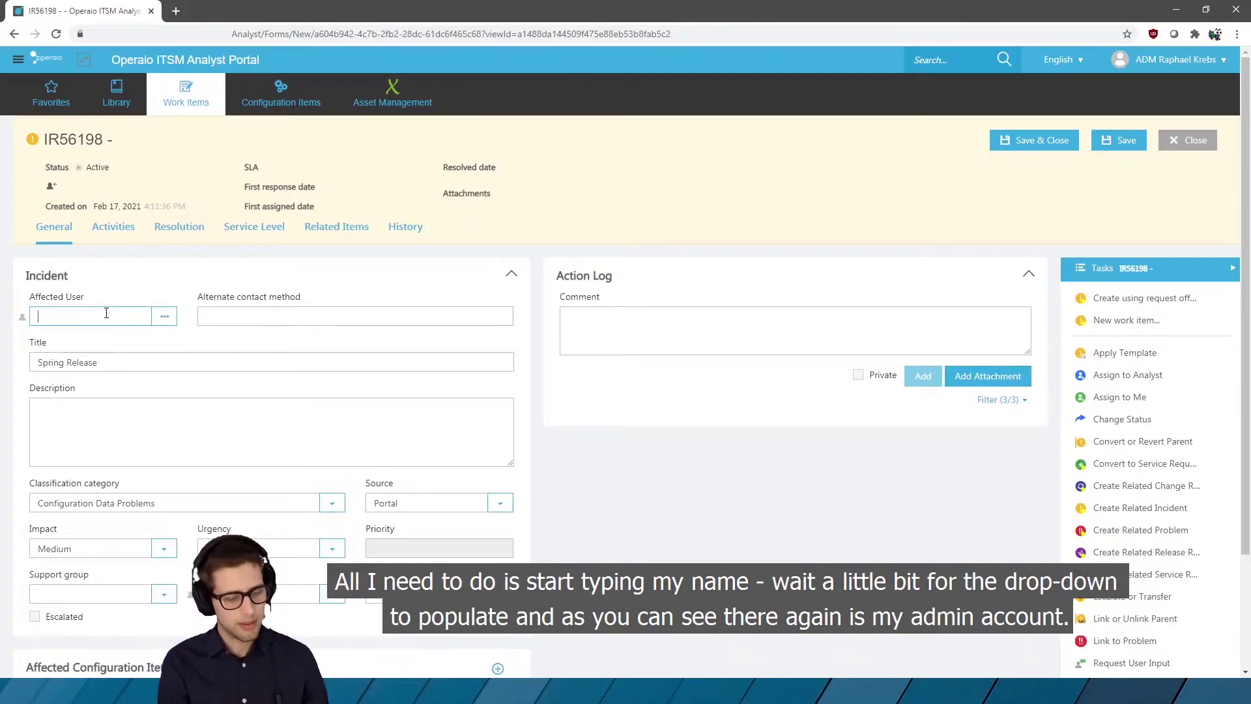
text(Raphael)
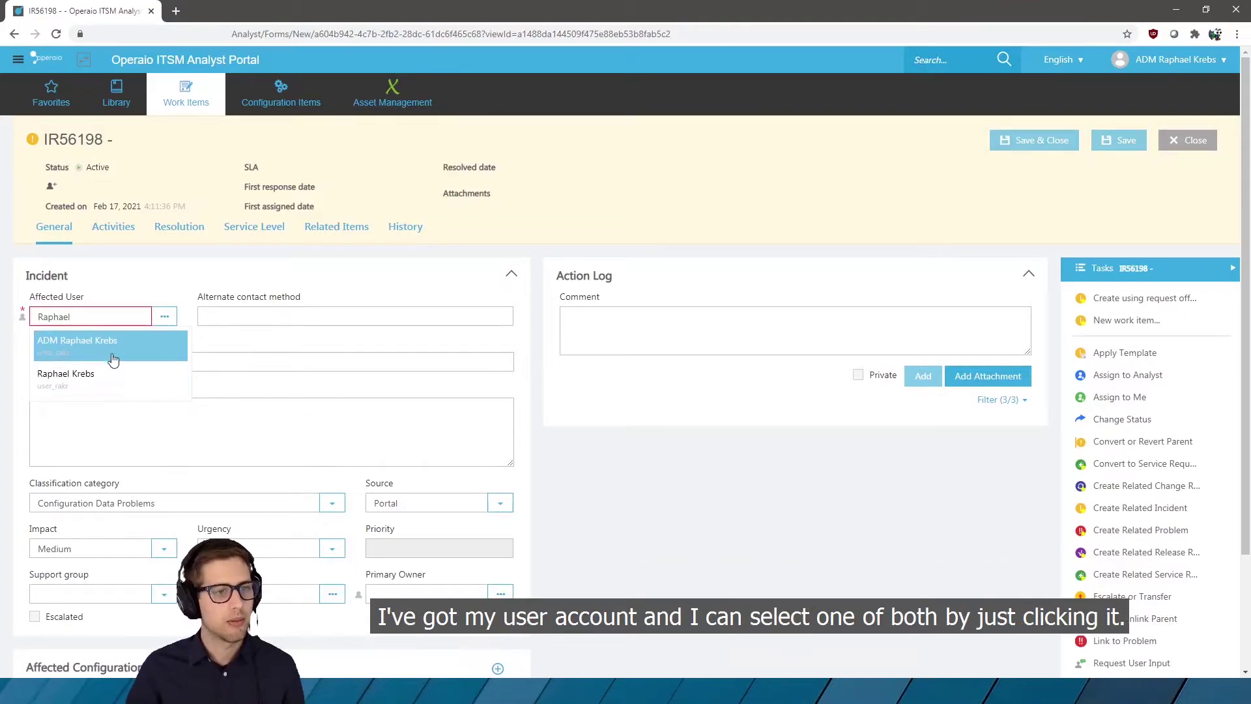
click(116, 384)
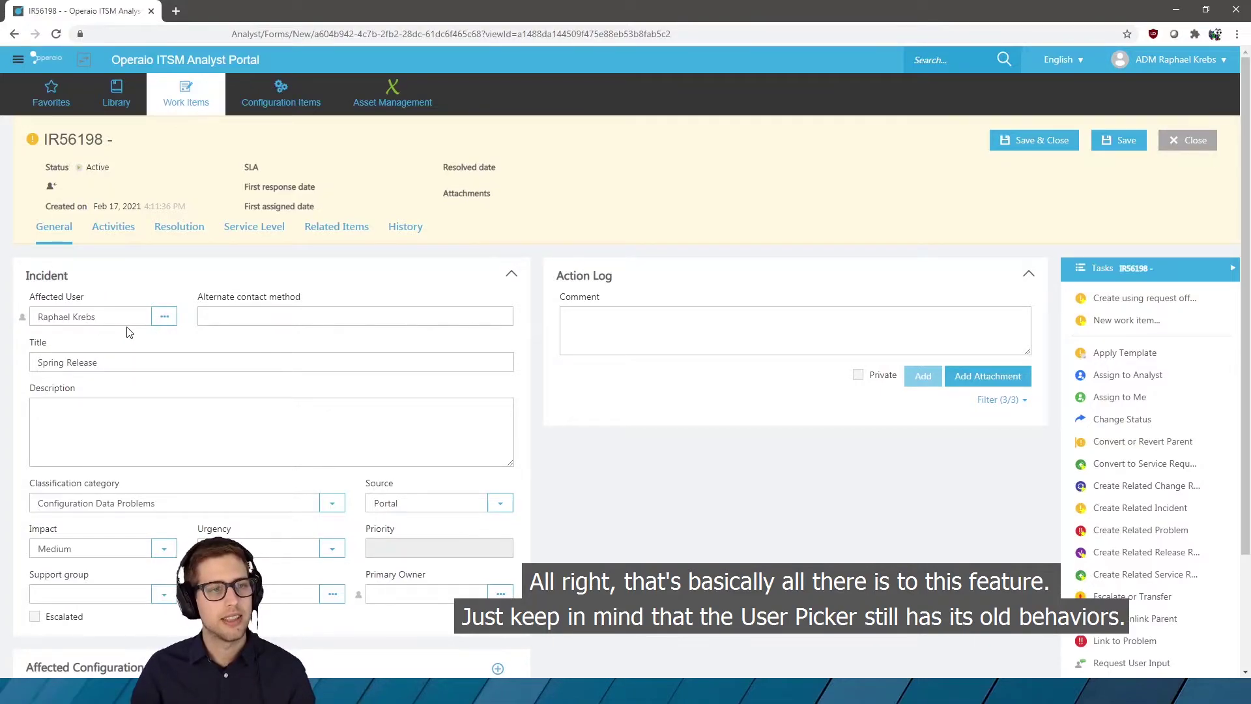
Replace the affected user with only the first name, open the Instance Picker search for it, and cancel without choosing an account
drag(98, 316, 31, 313)
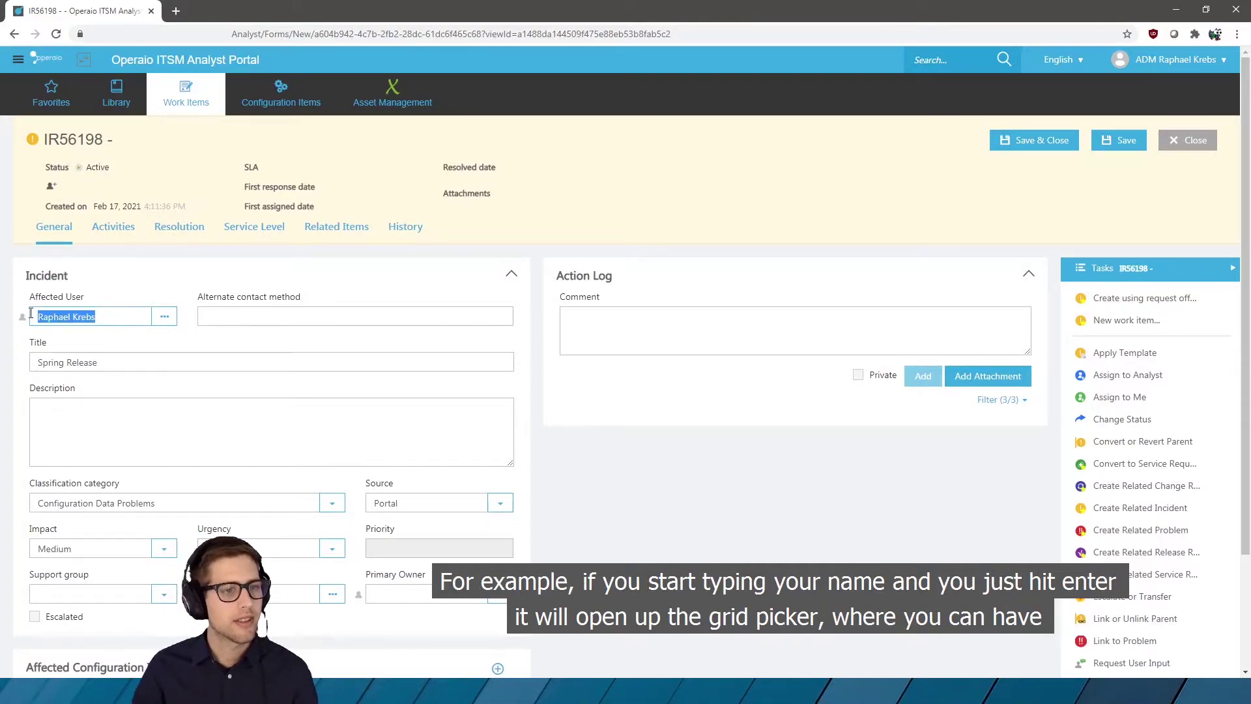
text(Rapha)
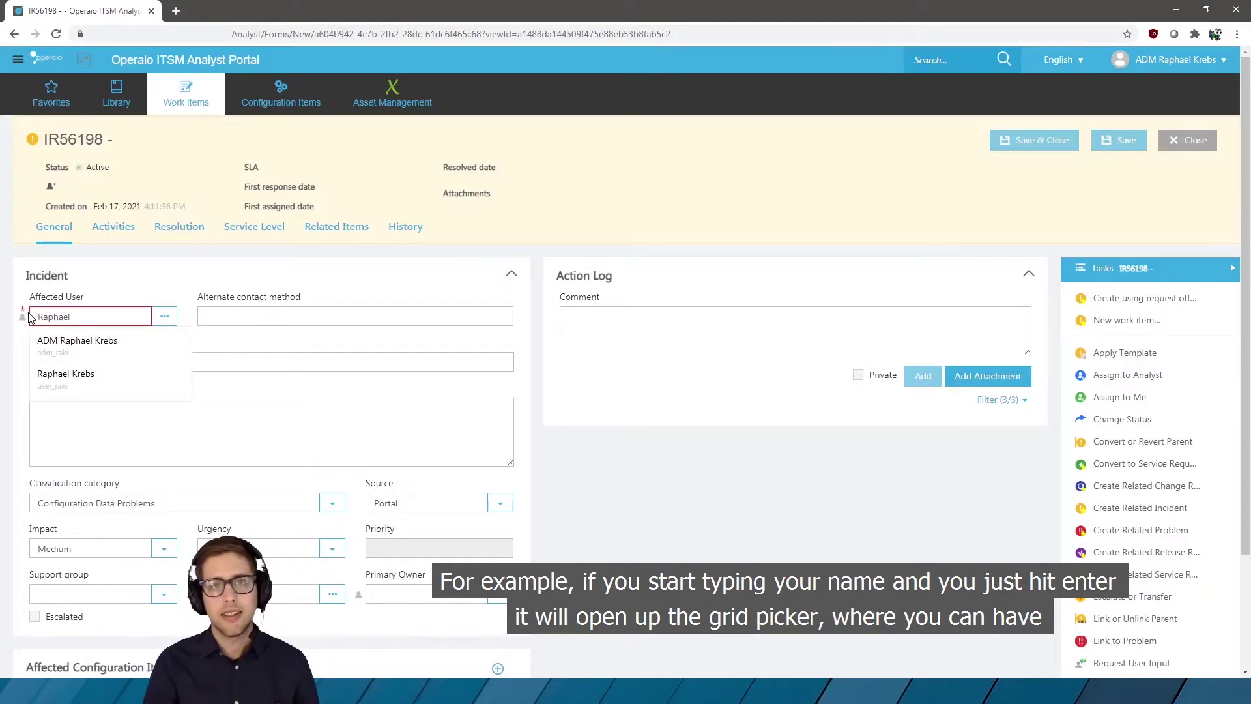
key(Return)
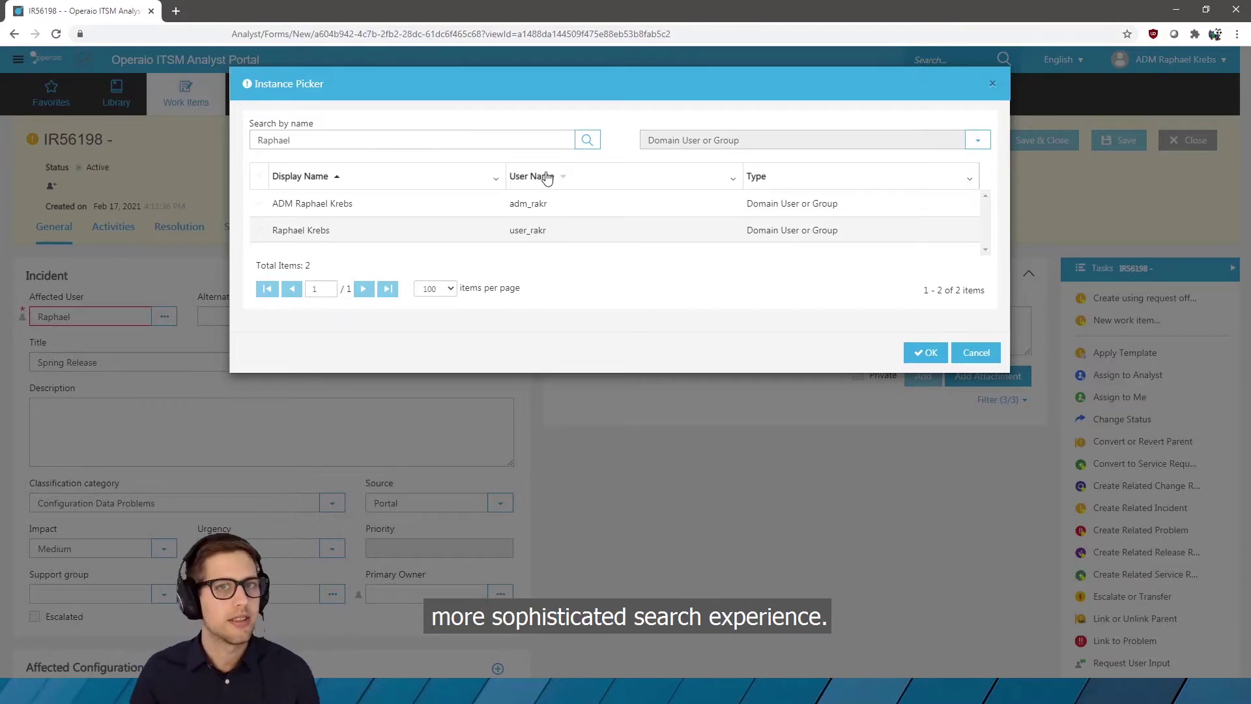
click(963, 354)
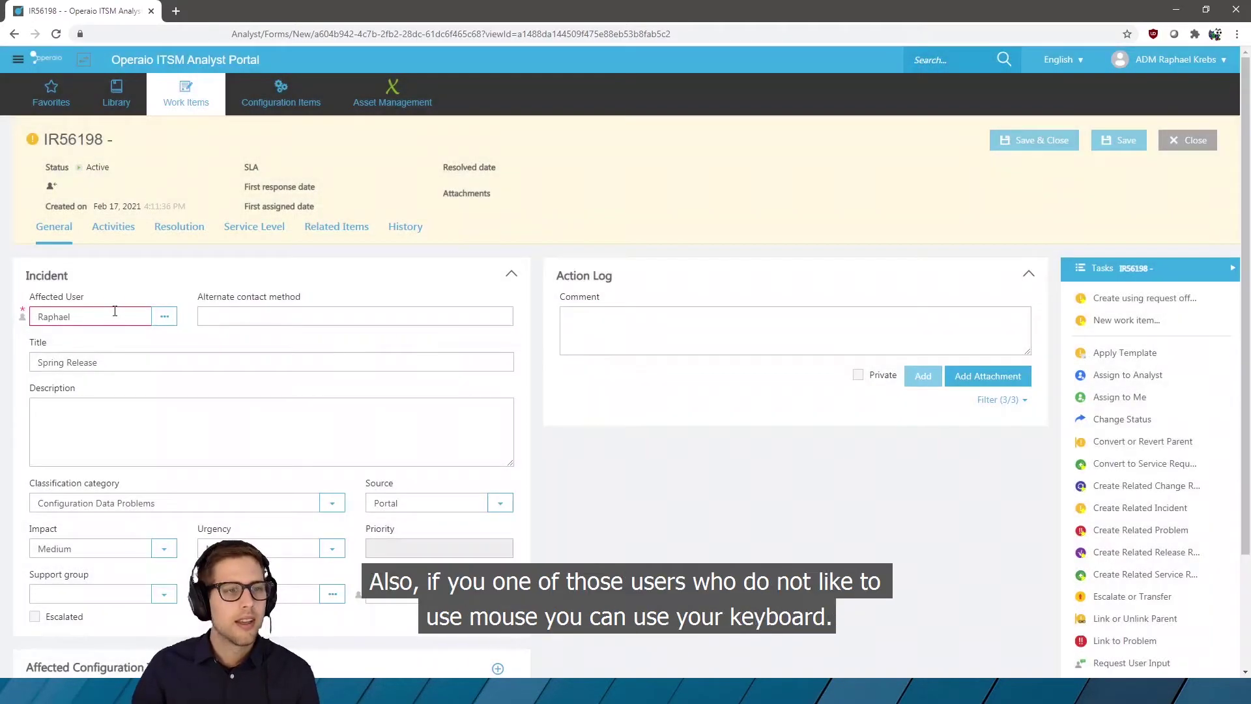
Re-enter the first name as affected user and accept the first suggested account, the admin account
double_click(63, 315)
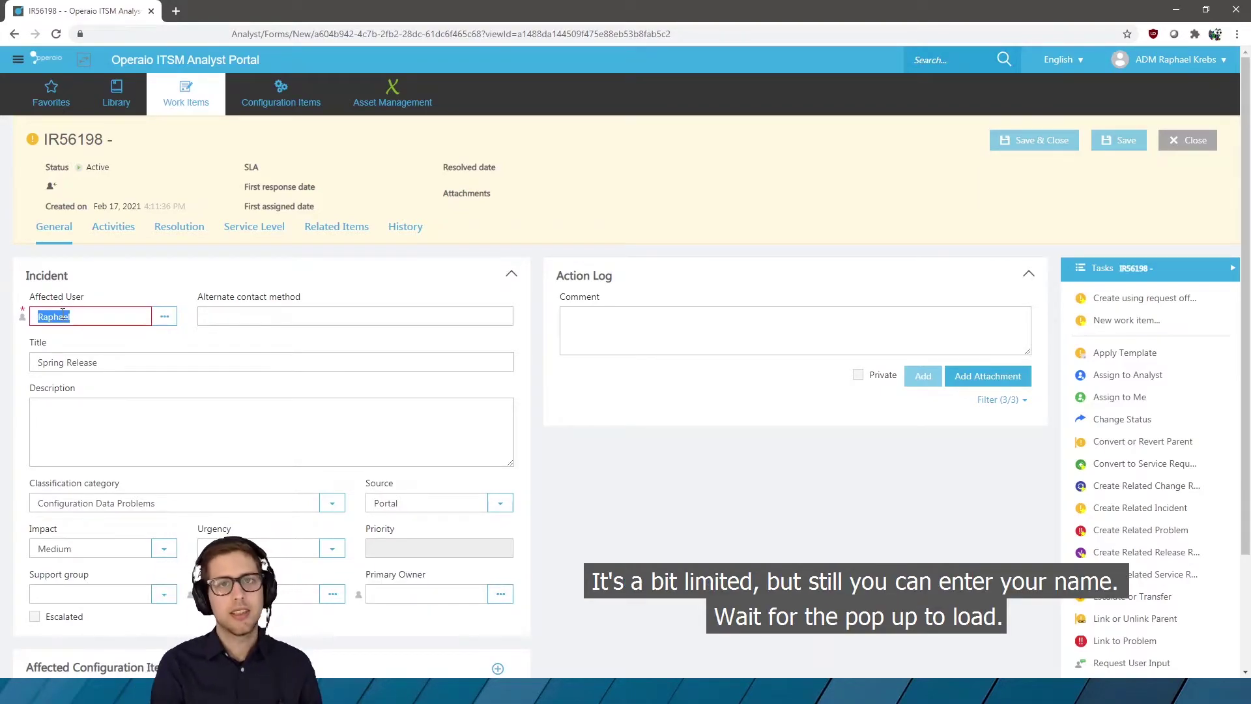
text(Rapha)
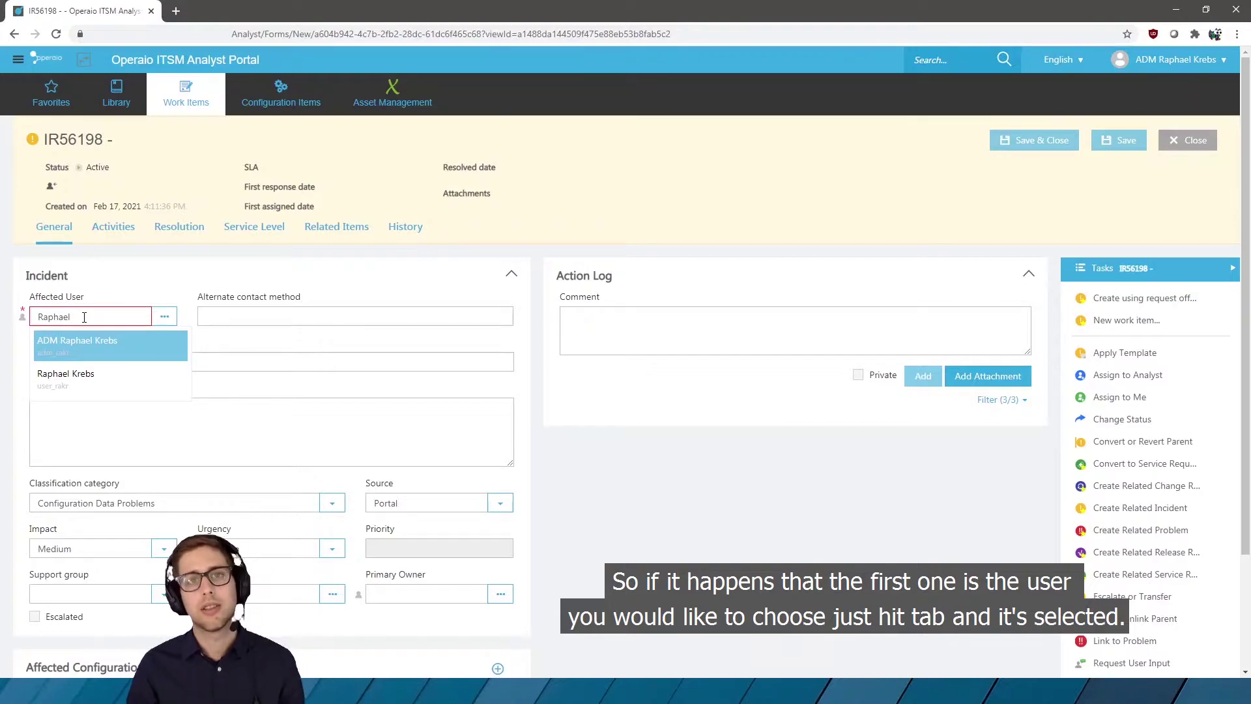
key(Tab)
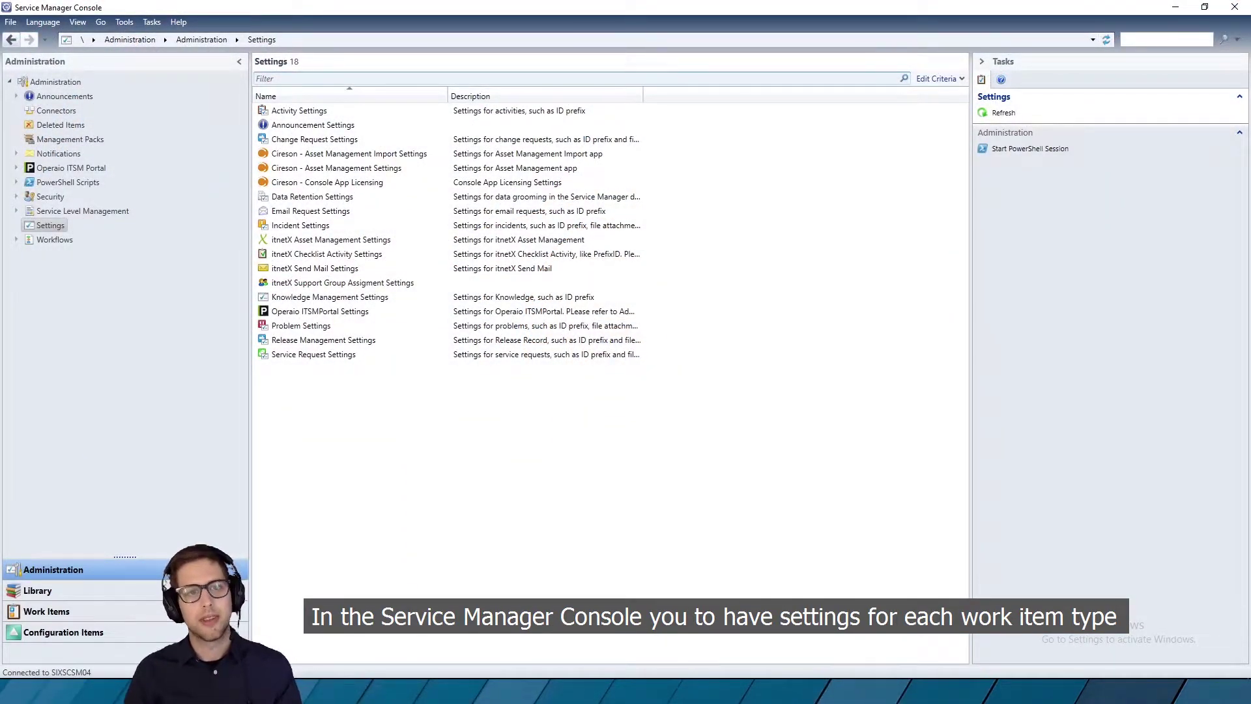
In the Service Manager Console, review the maximum number and size of attached files in Incident Settings, and close the dialog
double_click(294, 225)
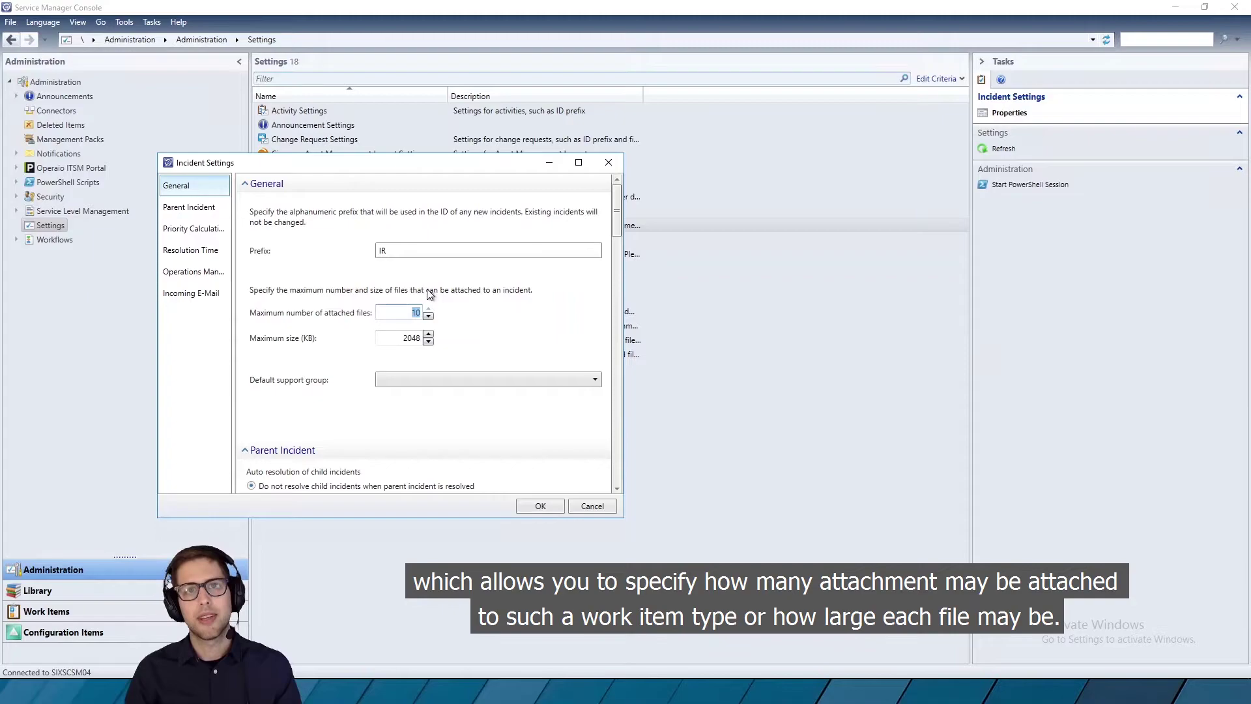
drag(398, 340, 425, 340)
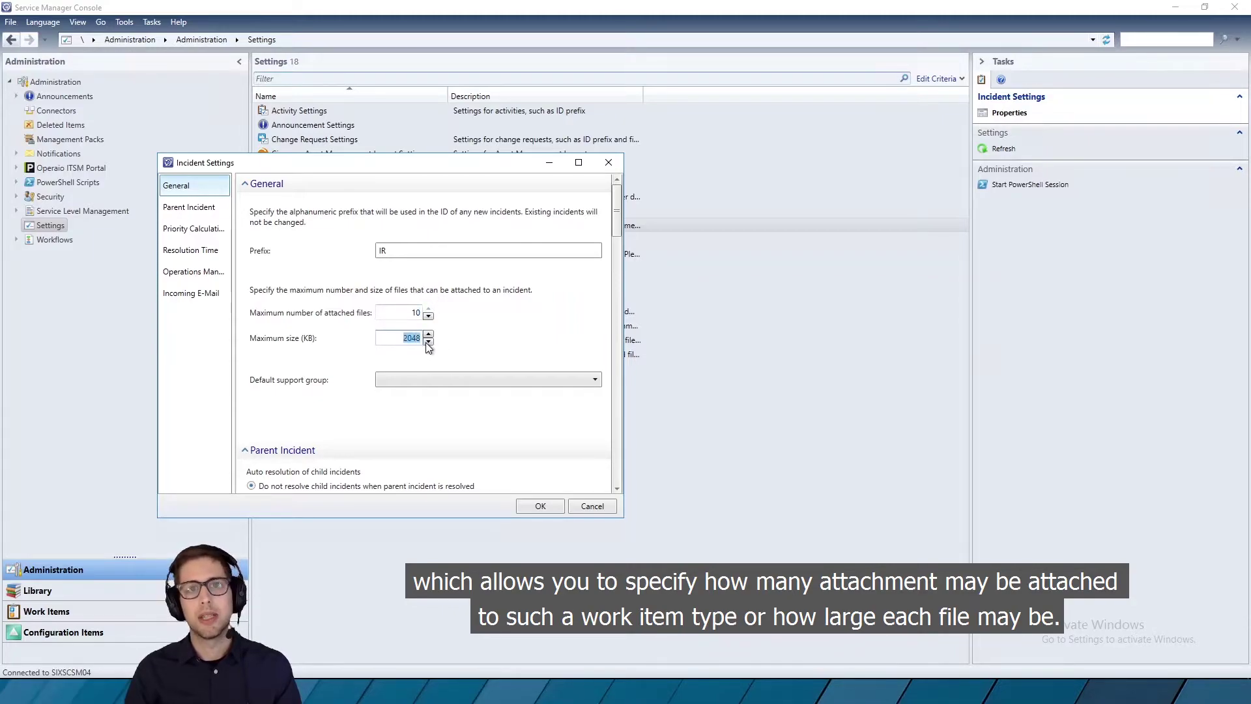
click(514, 316)
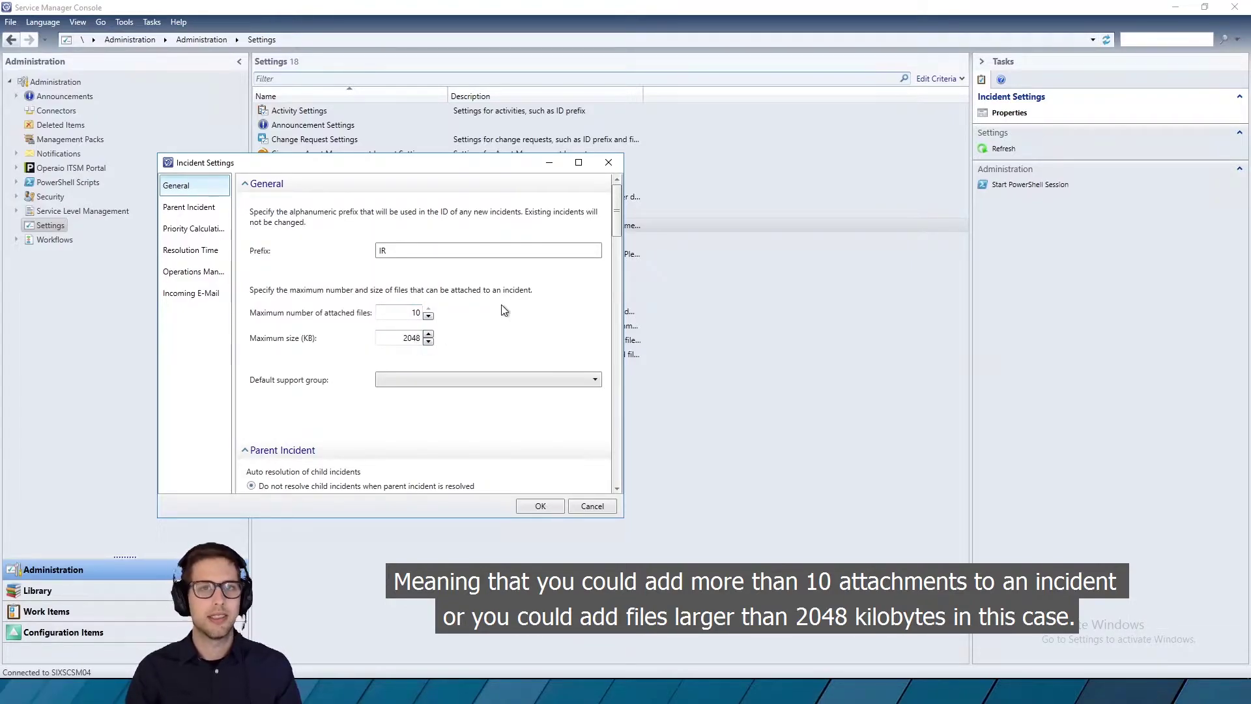
click(542, 508)
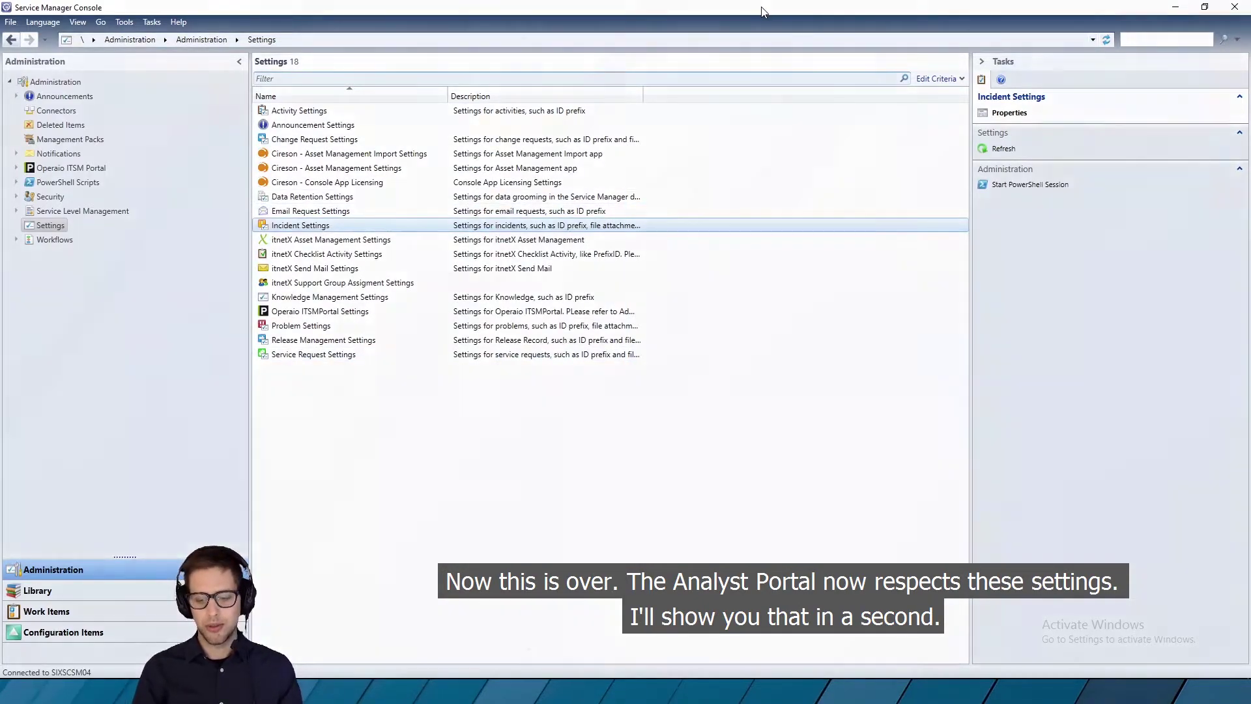
Switch to the Analyst Portal's Demo incident and try to attach the eleven files File01.txt to File11.txt
key(alt+Tab)
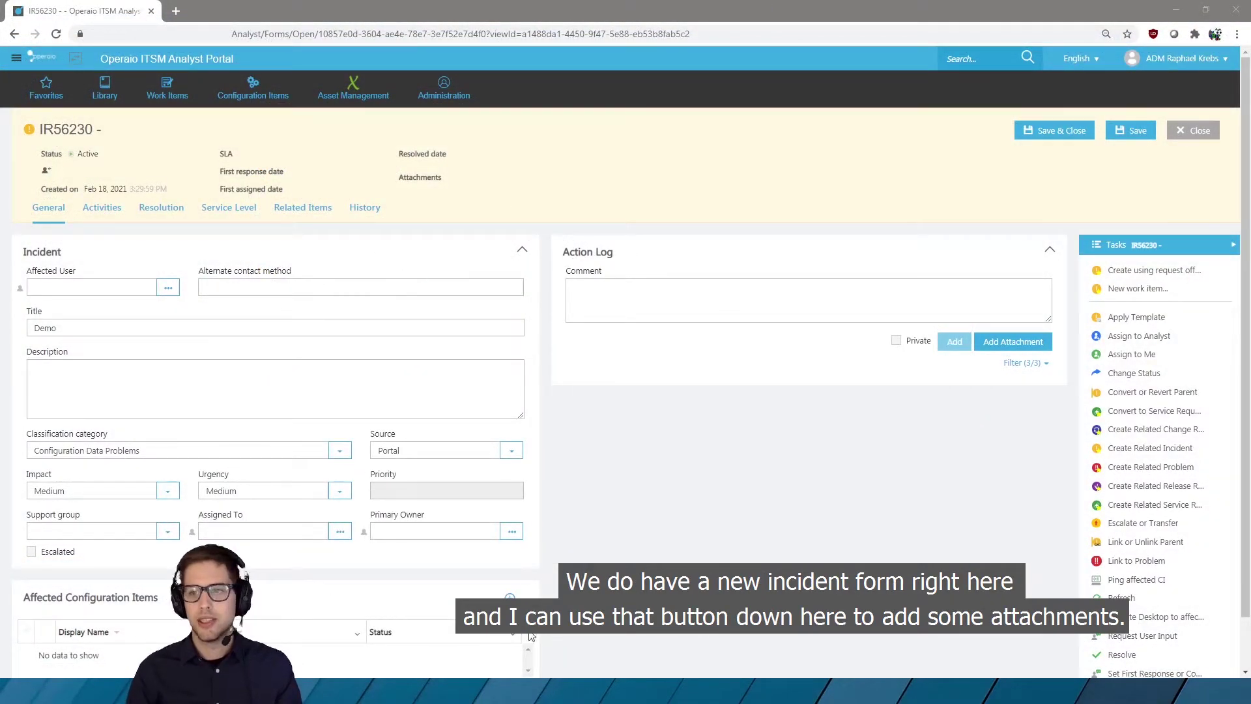
click(1007, 343)
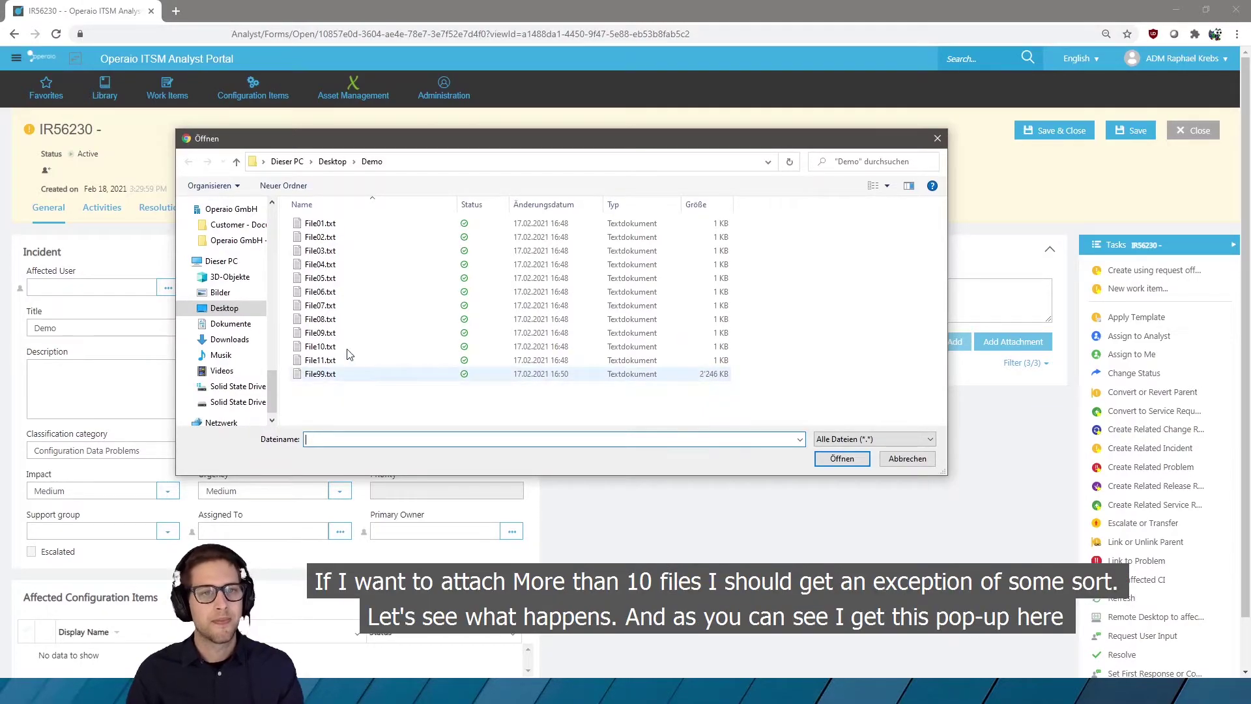
click(331, 226)
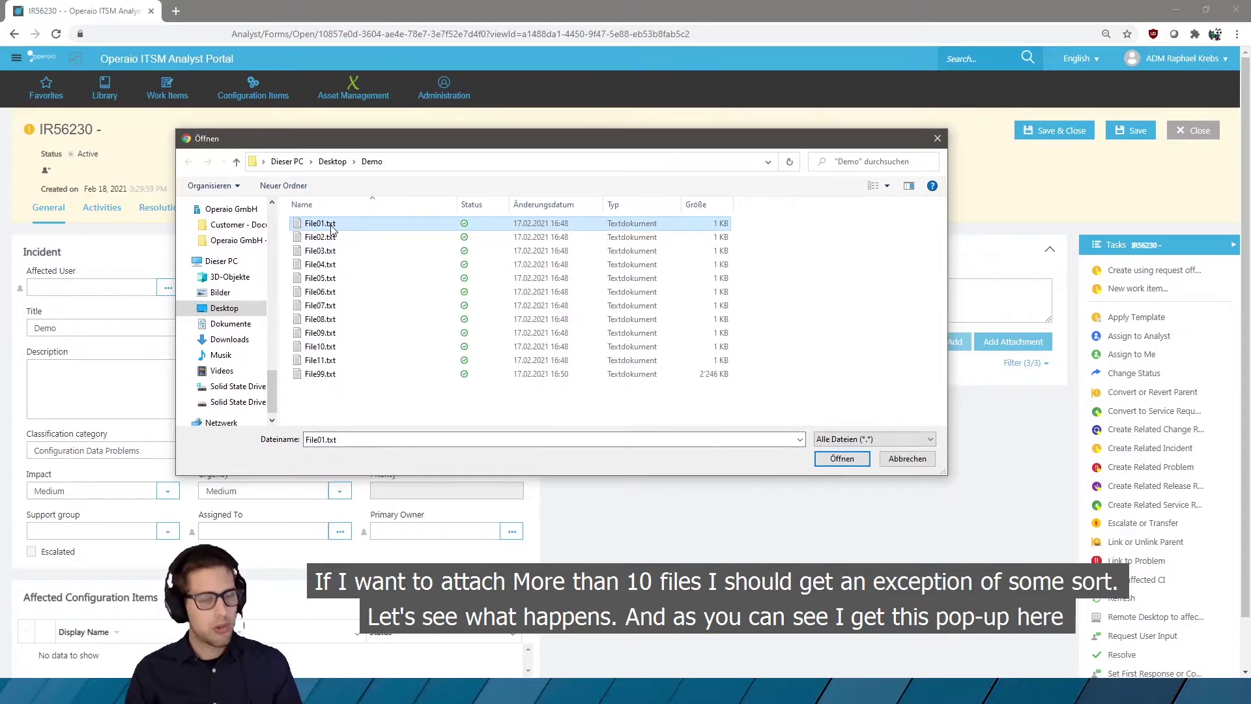
shift+click(343, 363)
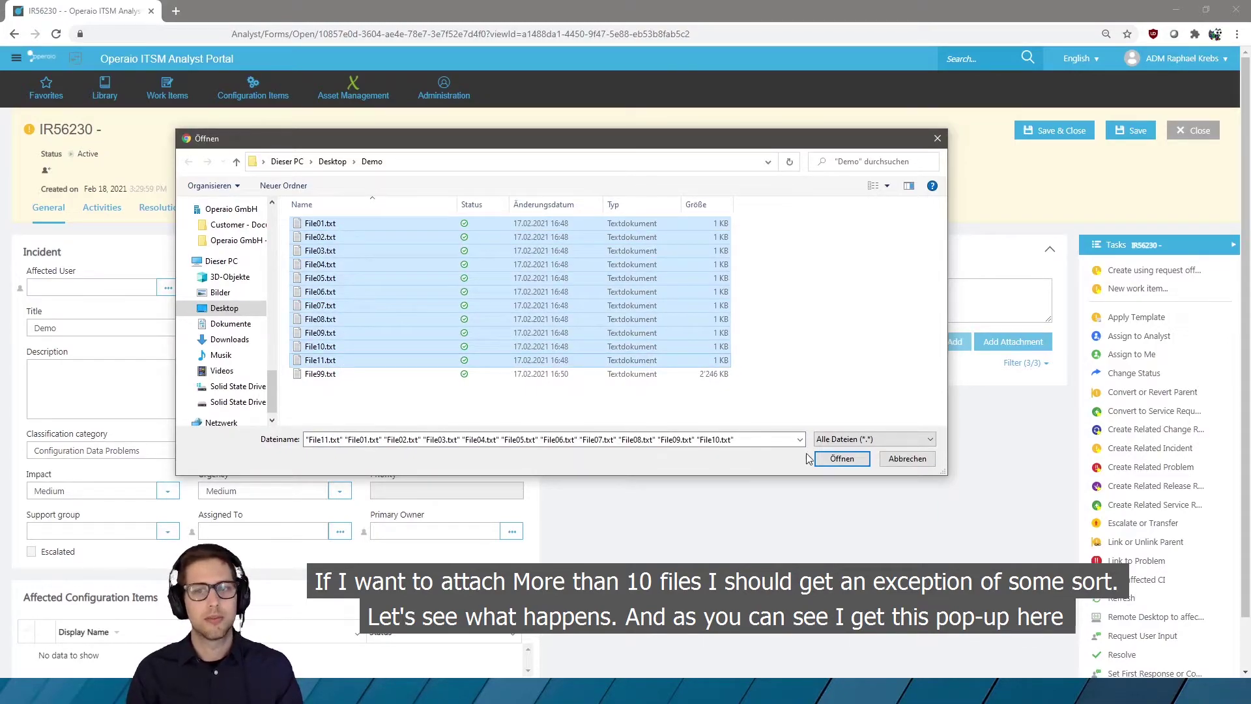
click(842, 458)
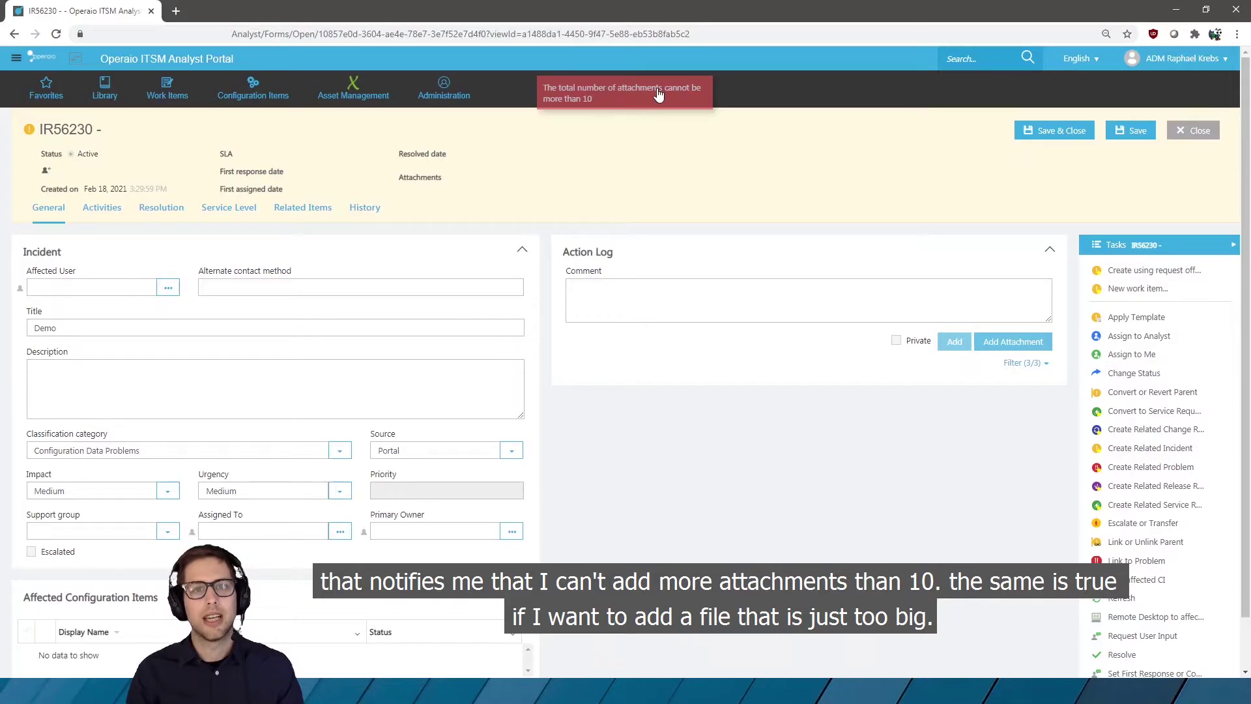
Try to attach the oversized File99.txt to the Demo incident
click(983, 341)
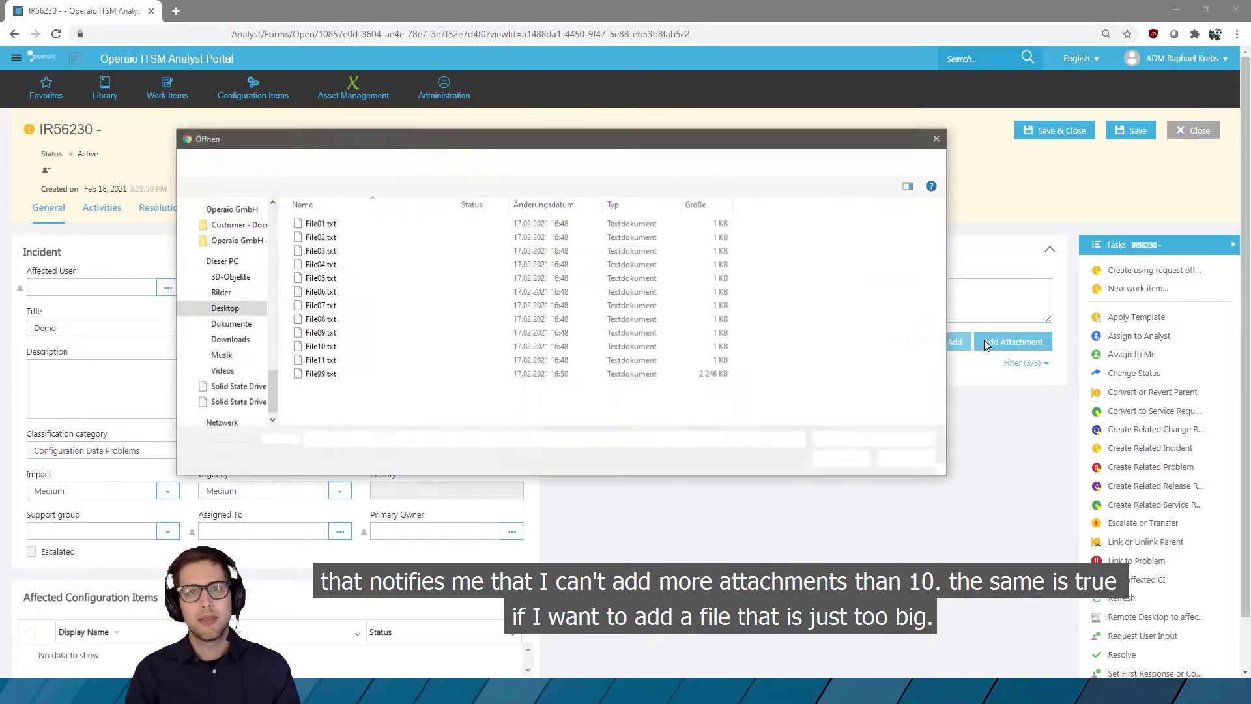
click(351, 374)
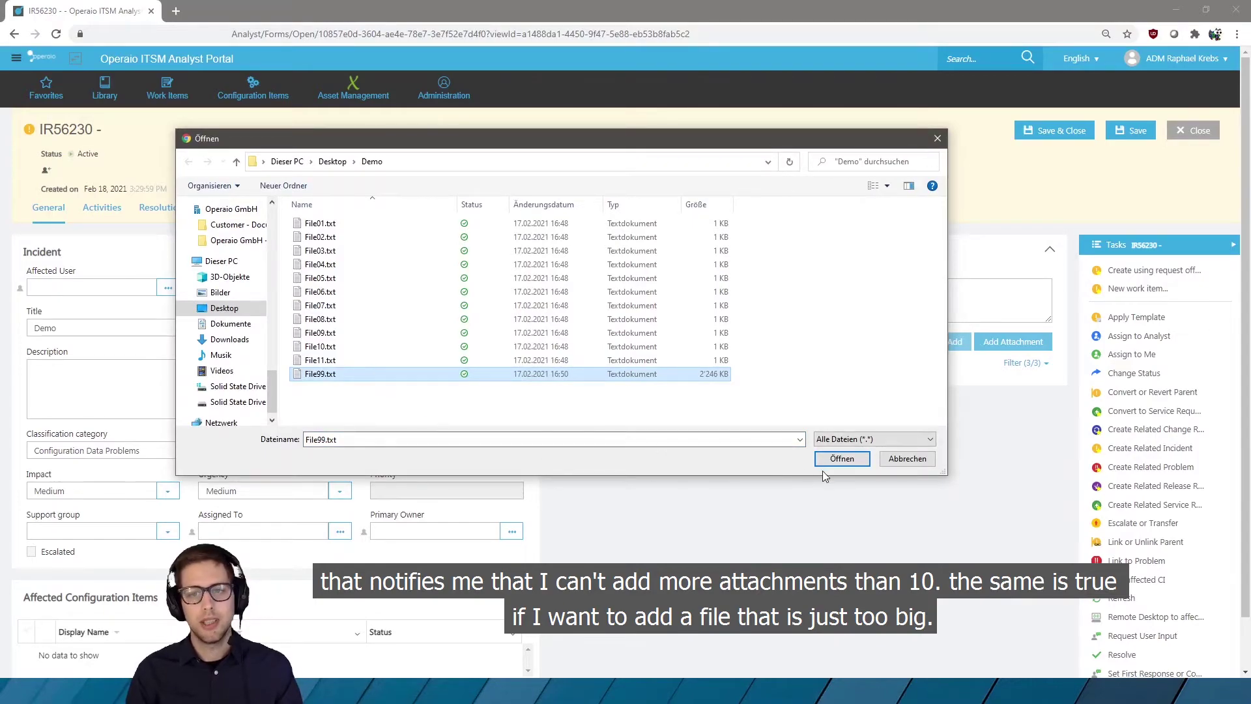
click(842, 459)
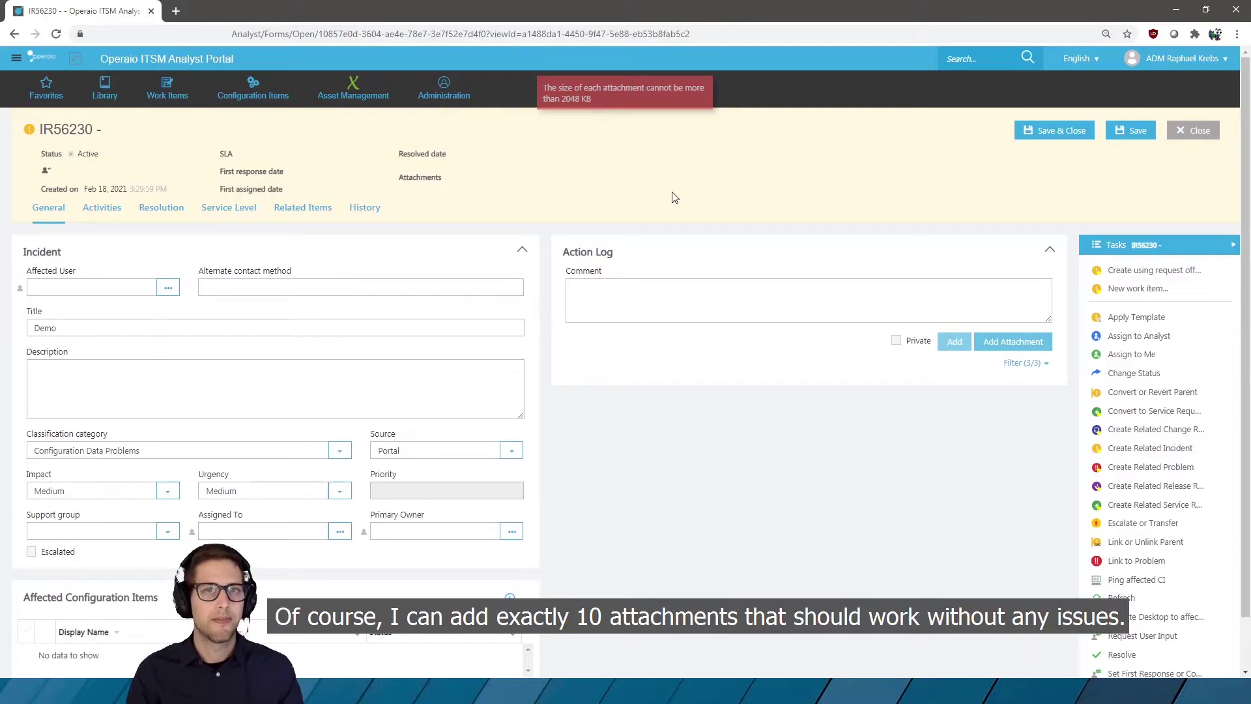
Attach File01.txt to File10.txt to the Demo incident, and review its attachment list and action log entries
click(1003, 343)
click(323, 223)
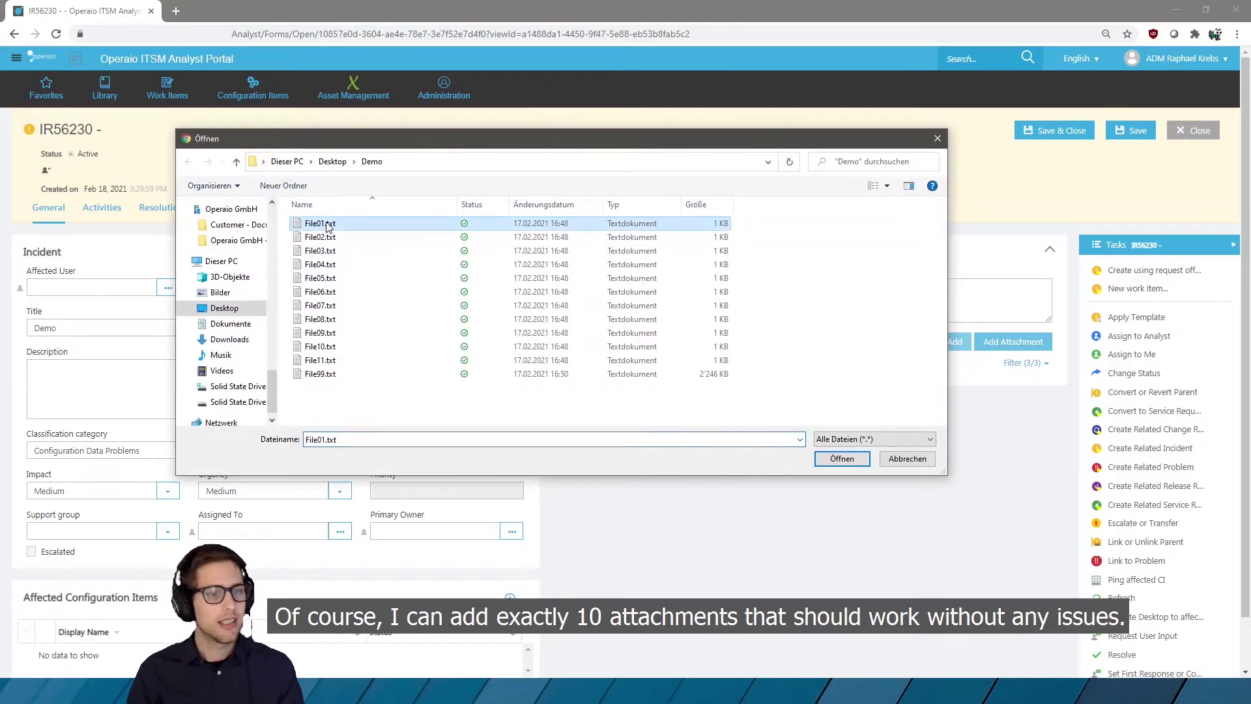
shift+click(337, 350)
click(844, 460)
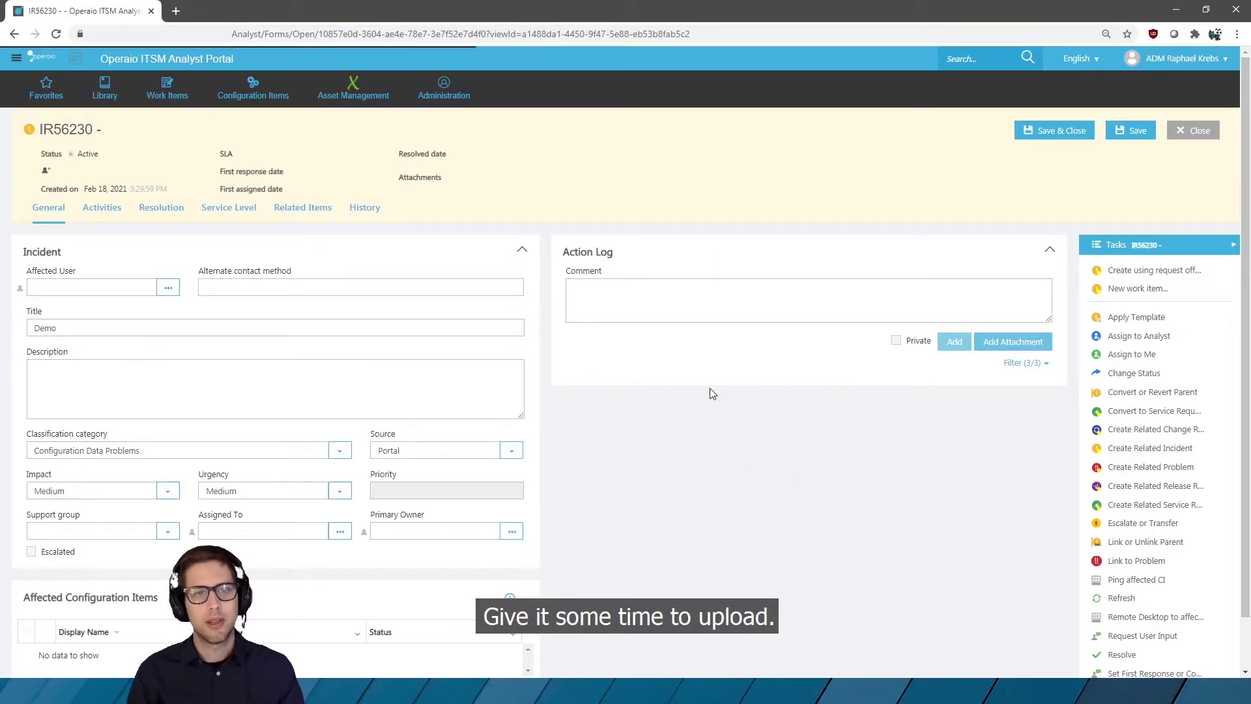
click(468, 177)
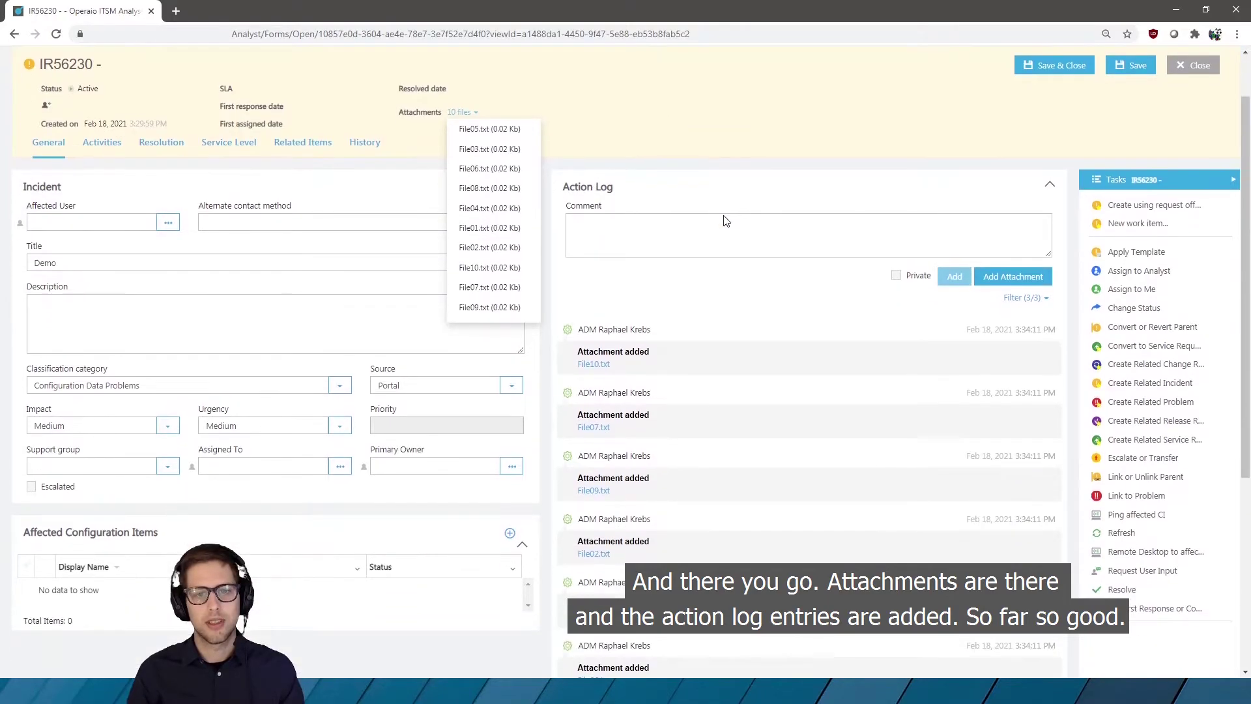
click(743, 290)
scroll(515, 413, down, 5)
scroll(665, 433, up, 5)
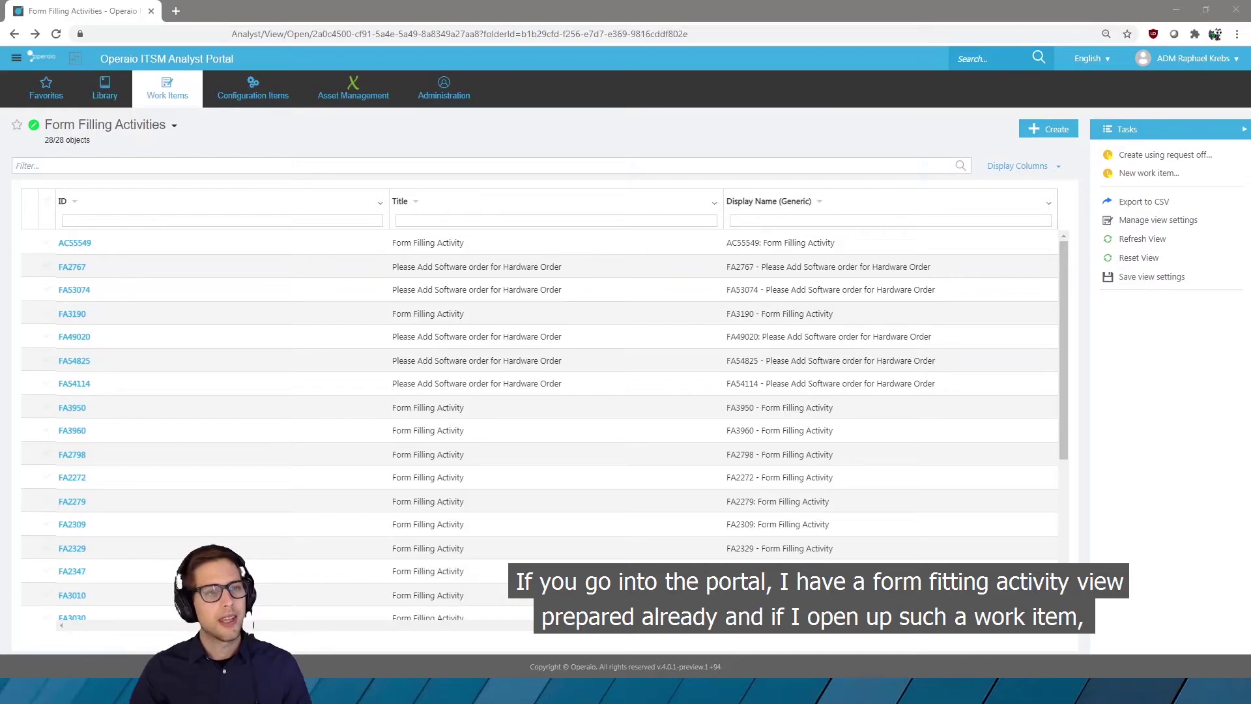
Open the second form filling activity, Please Add Software order for Hardware Order, from the Form Filling Activities view
double_click(216, 267)
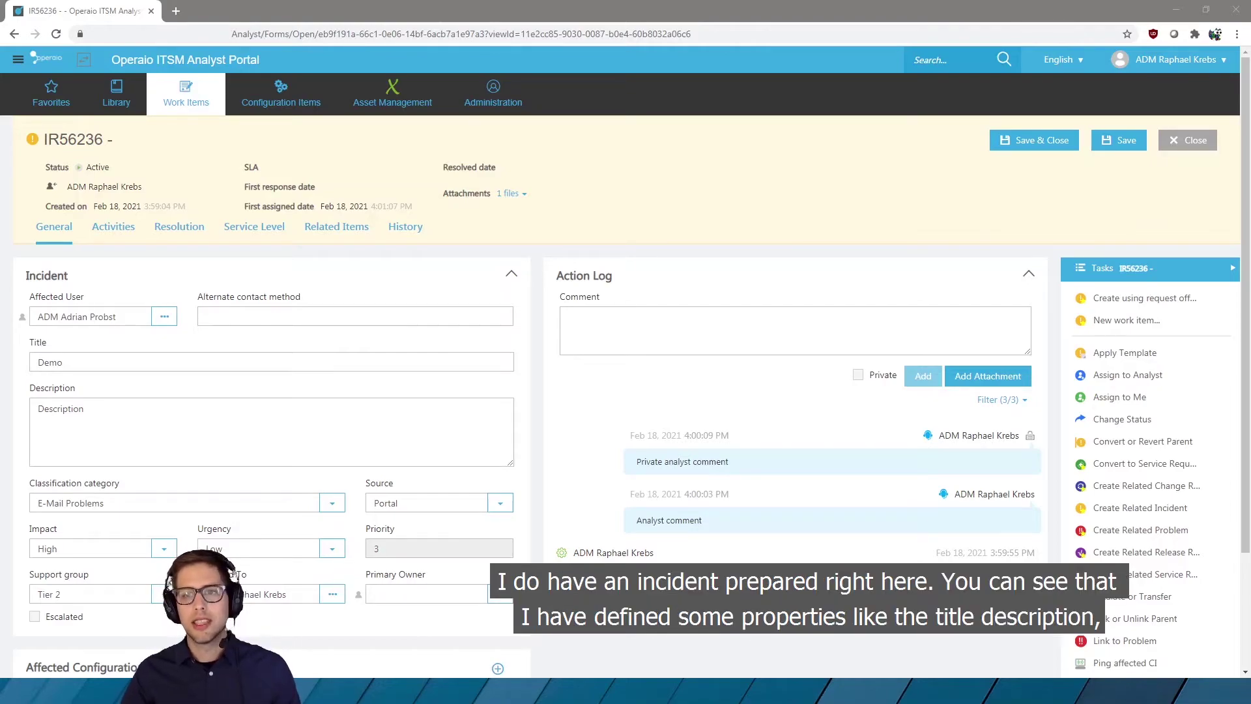
Review the Demo incident's general properties, affected configuration items, action log entries and attachment list
scroll(626, 391, down, 2)
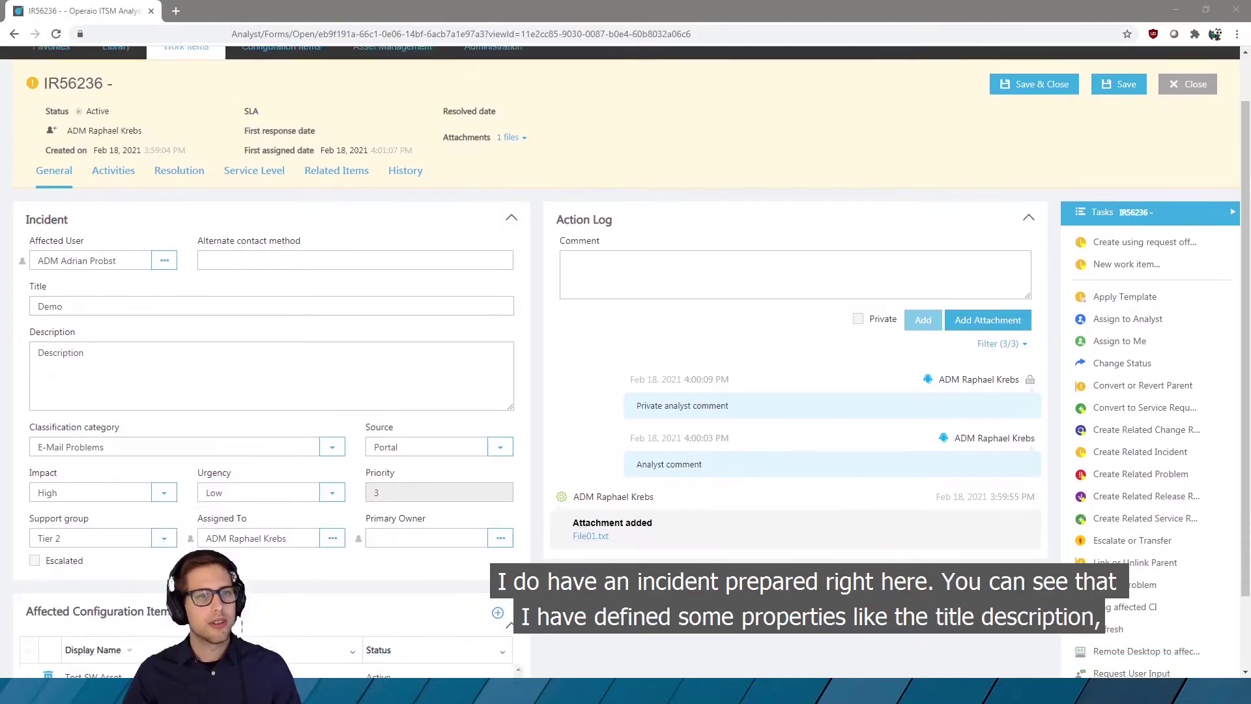
scroll(626, 391, up, 2)
scroll(625, 391, down, 1)
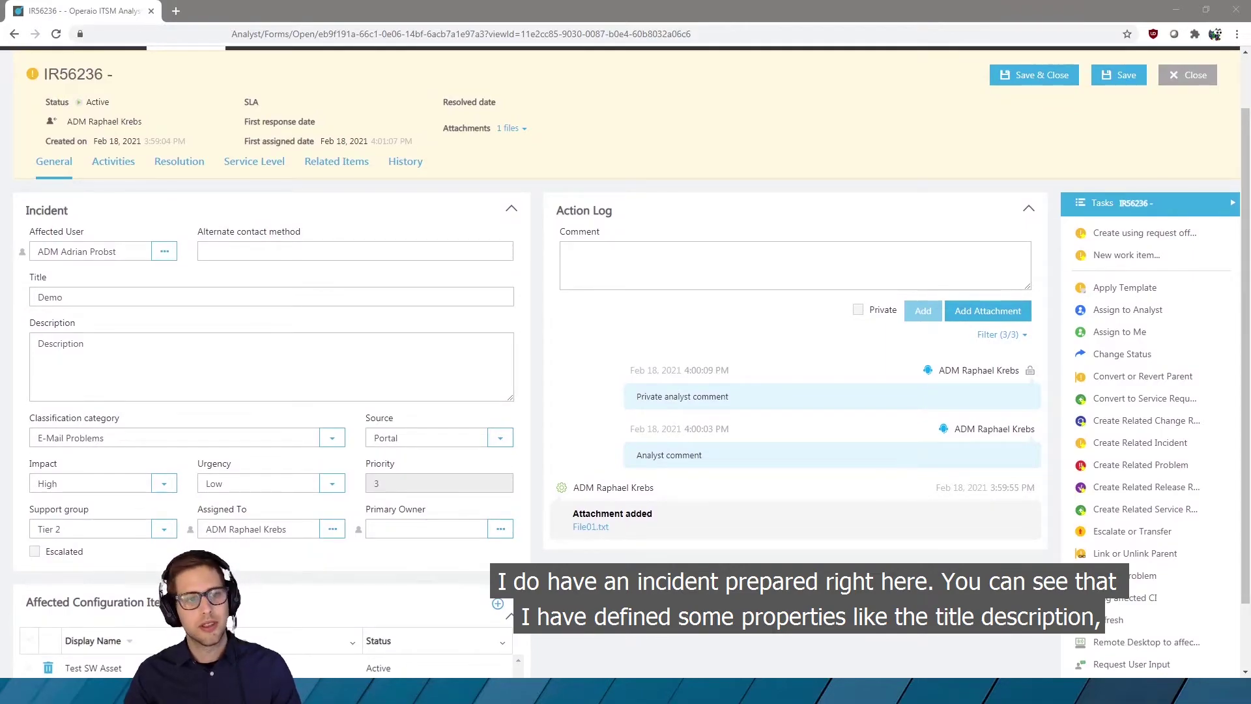
scroll(626, 360, down, 1)
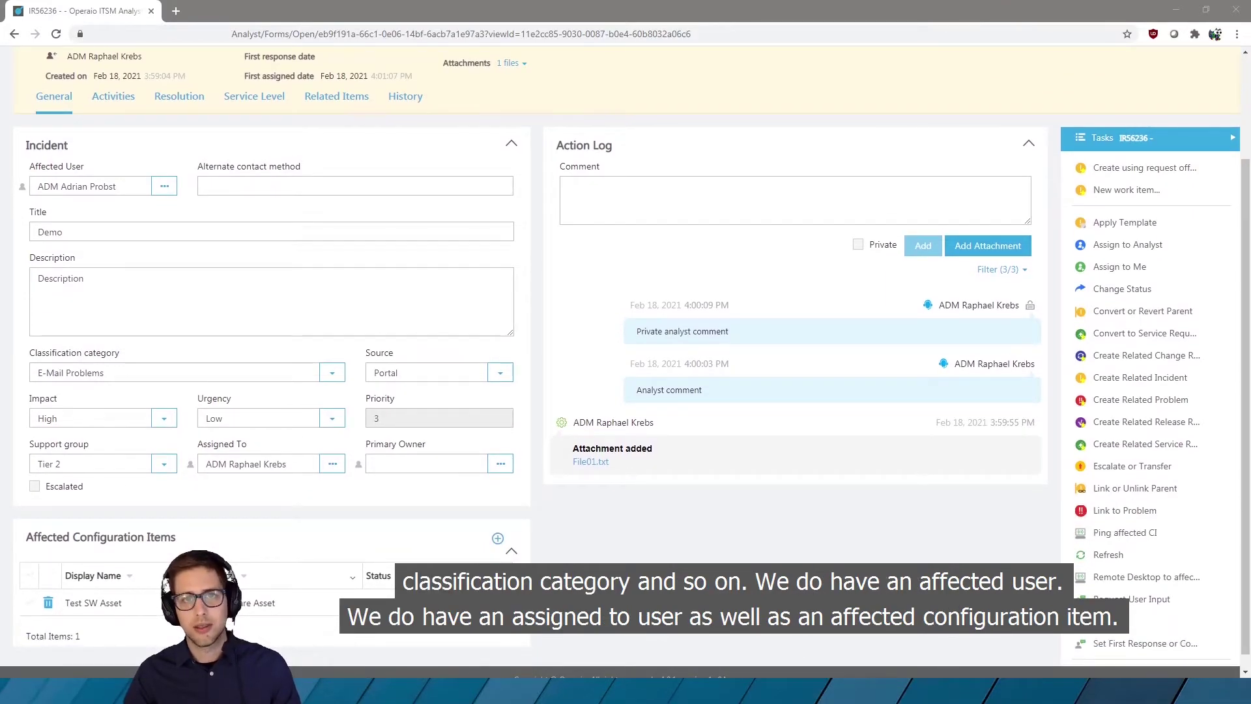
scroll(625, 361, up, 1)
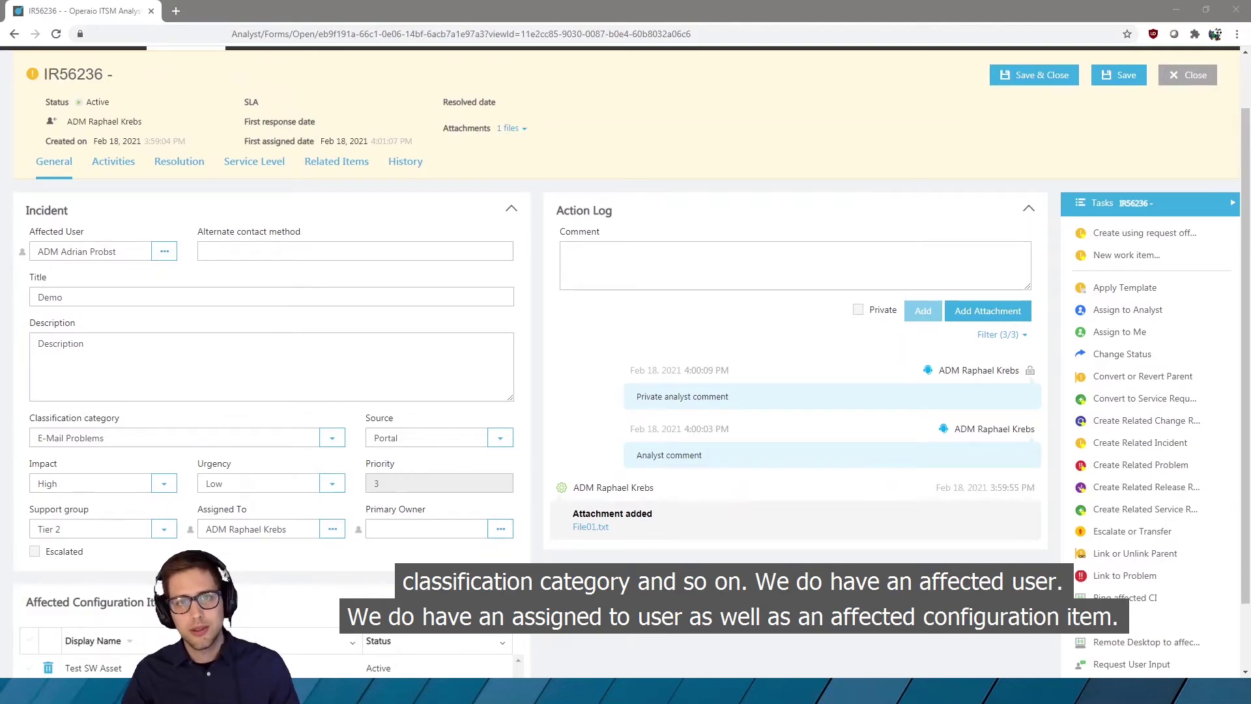
scroll(626, 360, down, 1)
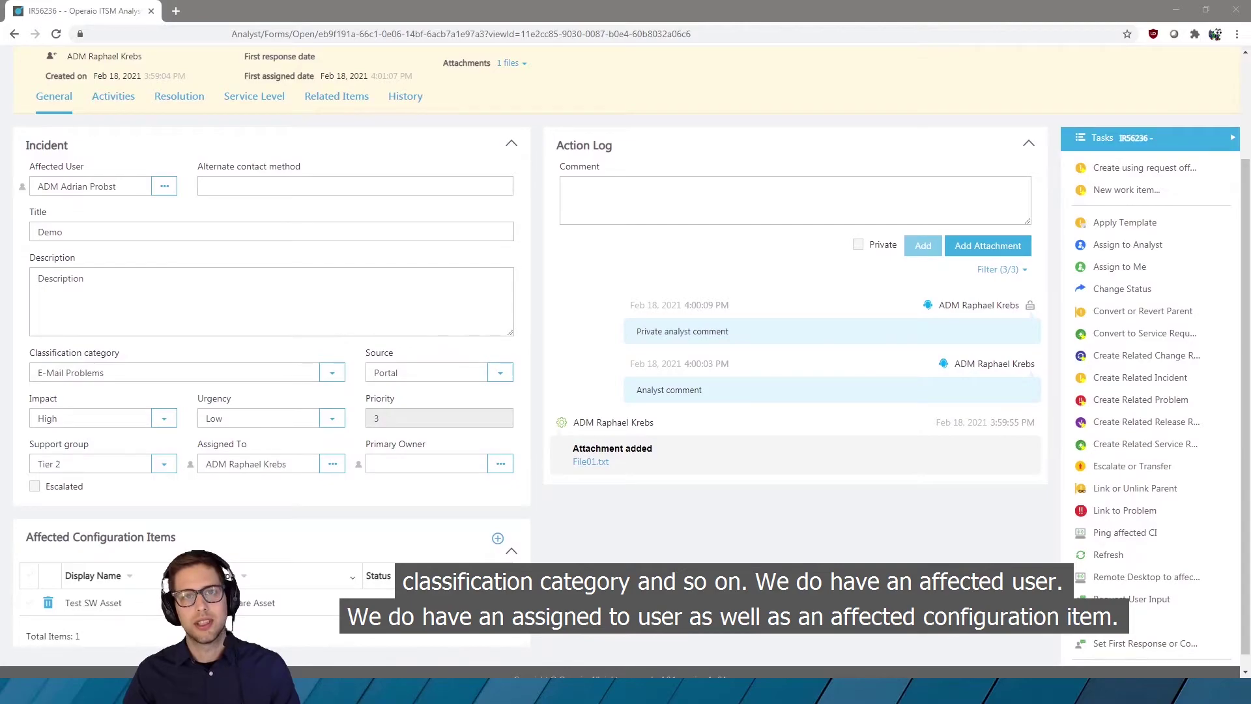
scroll(625, 360, up, 1)
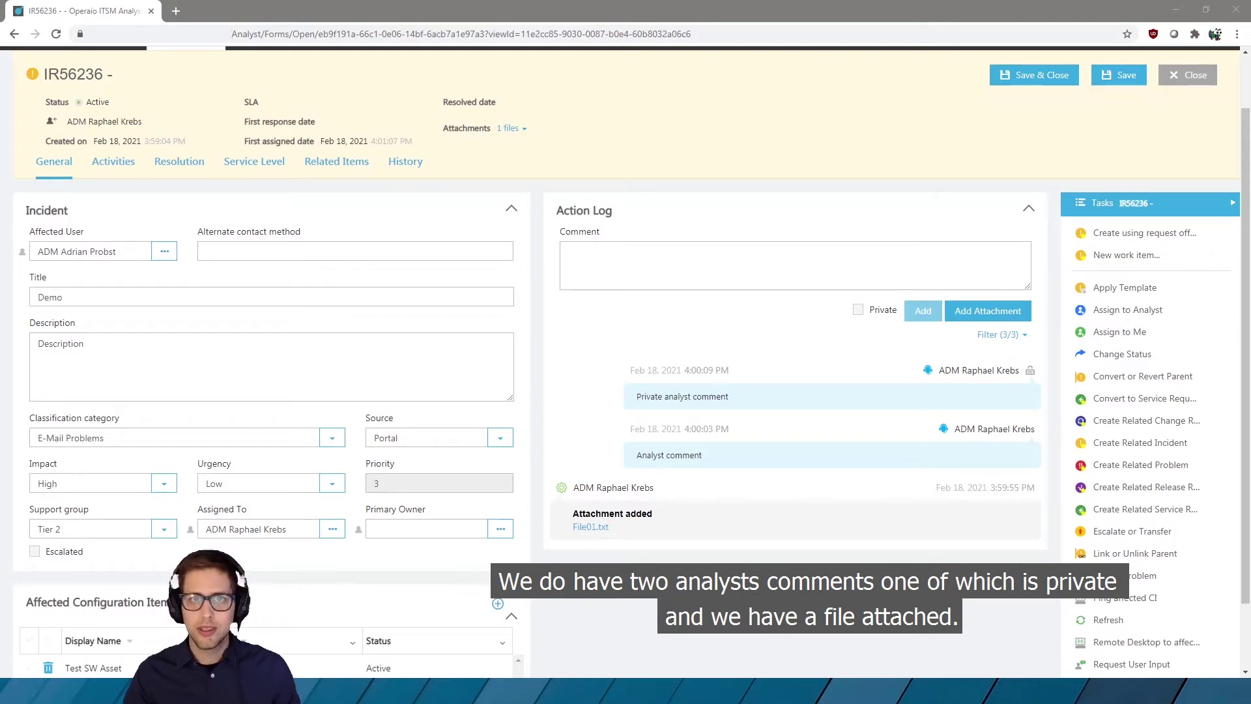
scroll(522, 195, up, 1)
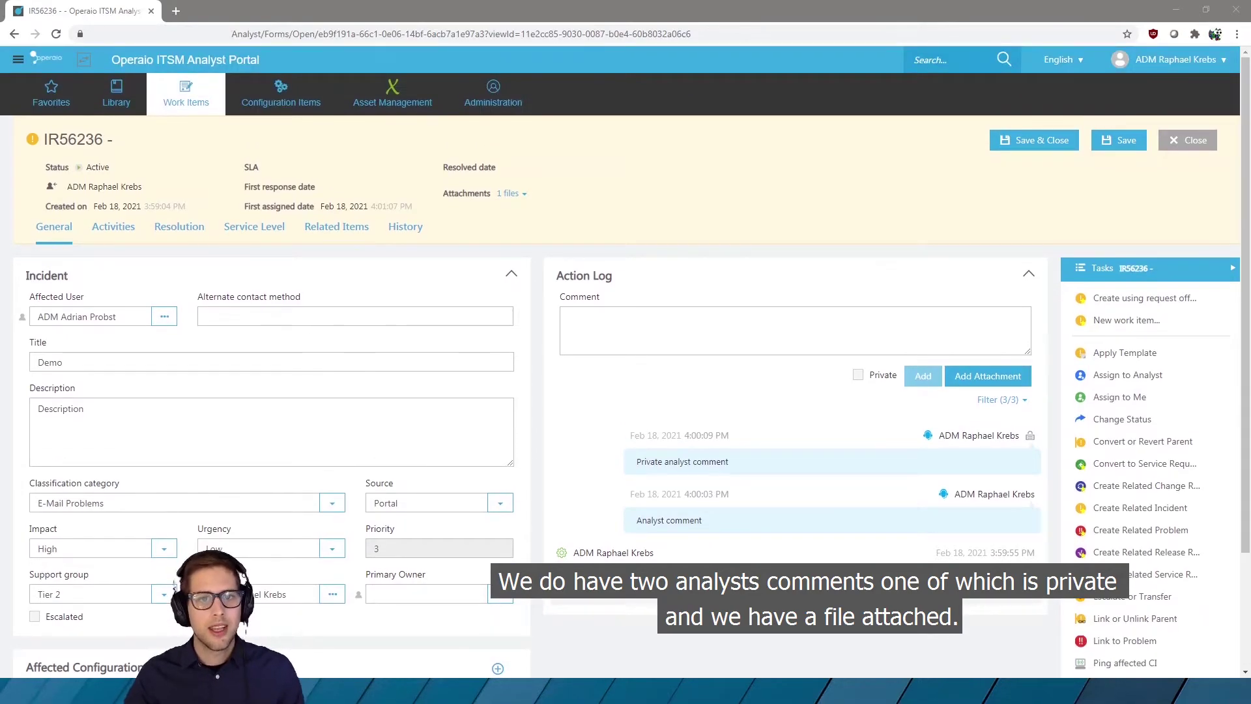
click(509, 193)
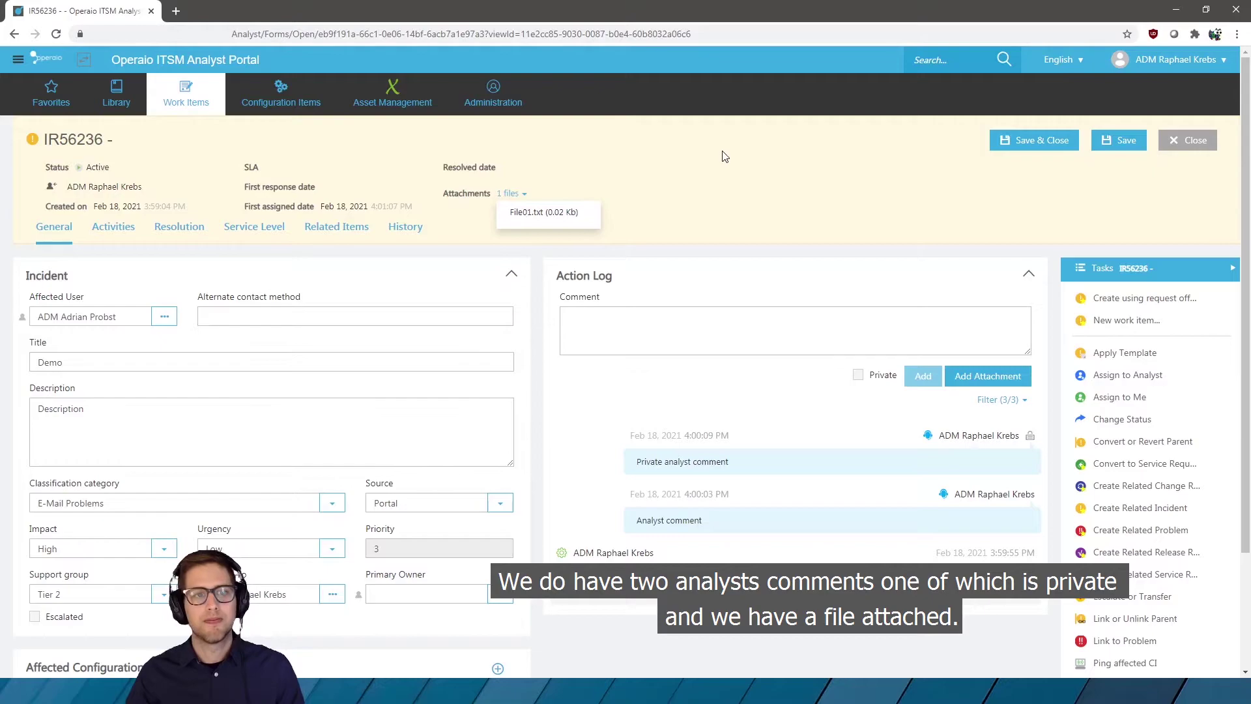
Examine the Demo incident's related work items, configuration items, knowledge articles and attachments
click(338, 227)
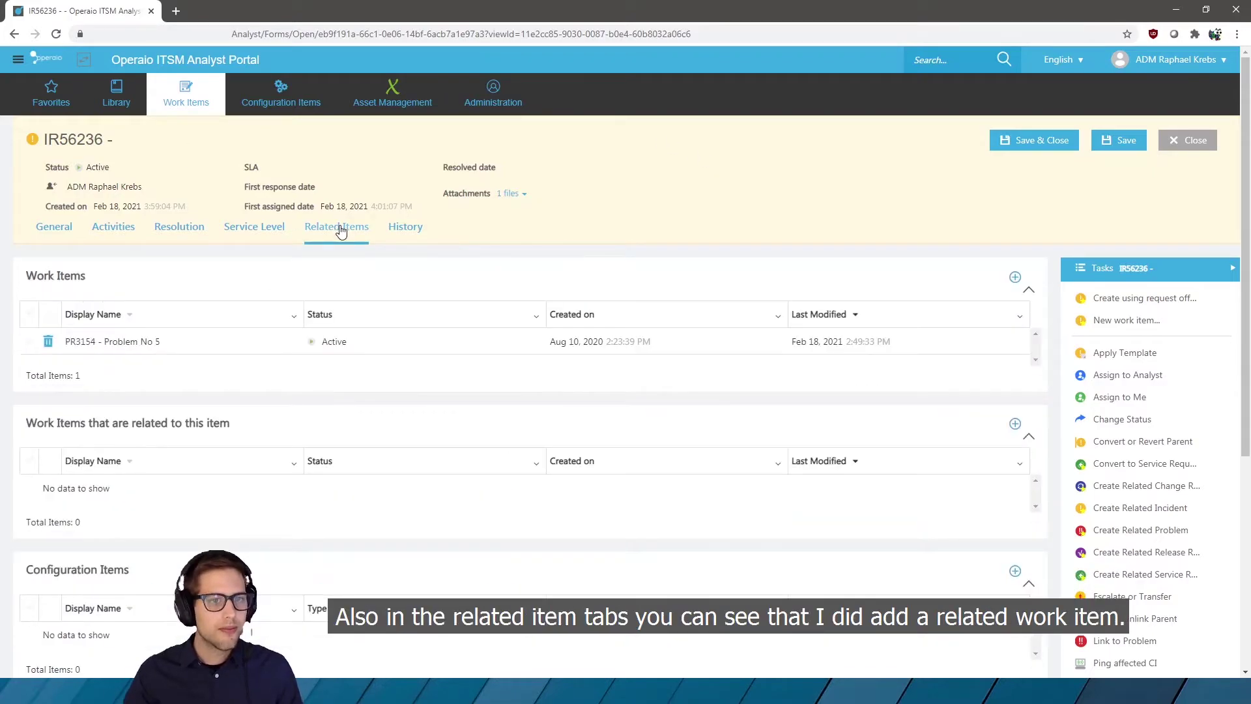
scroll(404, 274, down, 2)
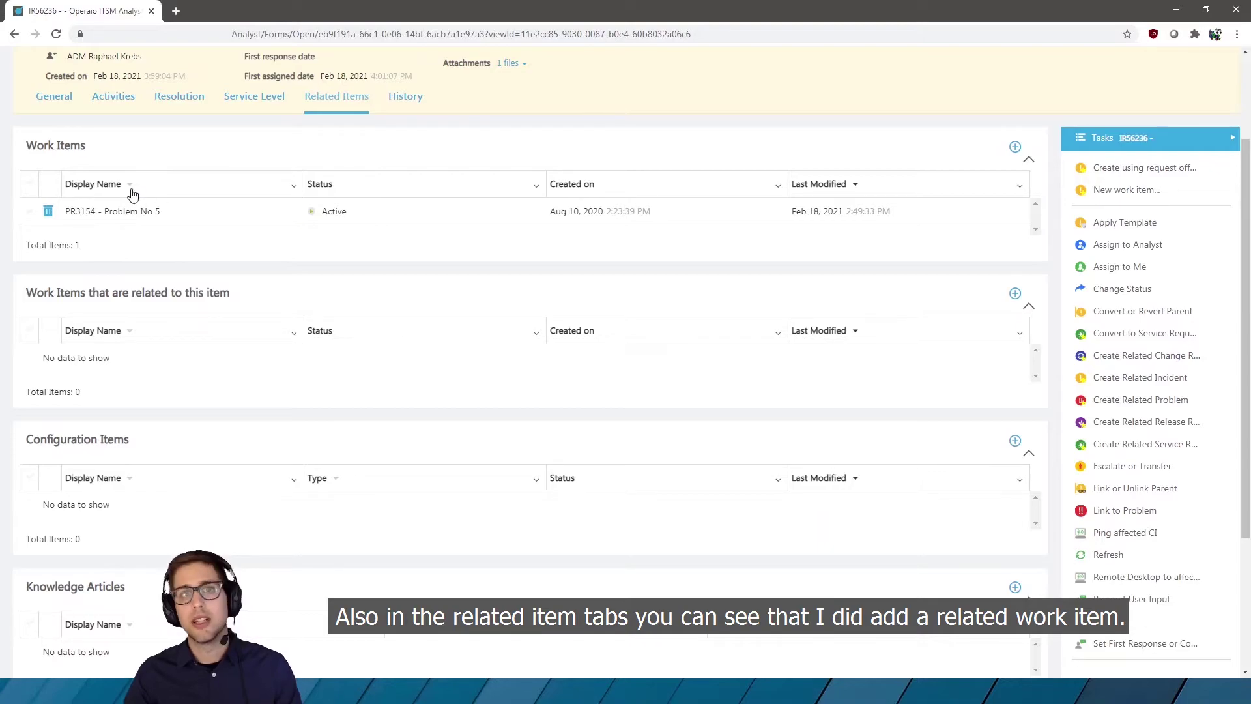
scroll(257, 271, down, 3)
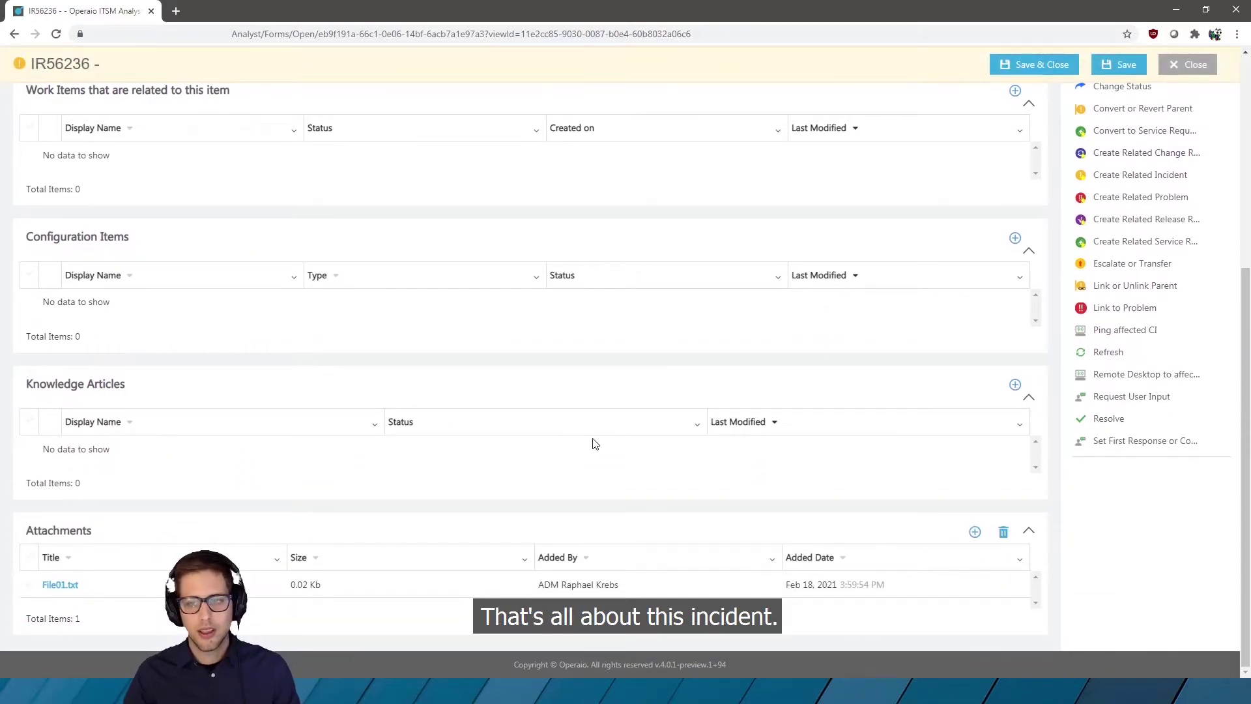
scroll(589, 438, up, 5)
Return to the Demo incident's general information and convert the incident to a service request
click(57, 228)
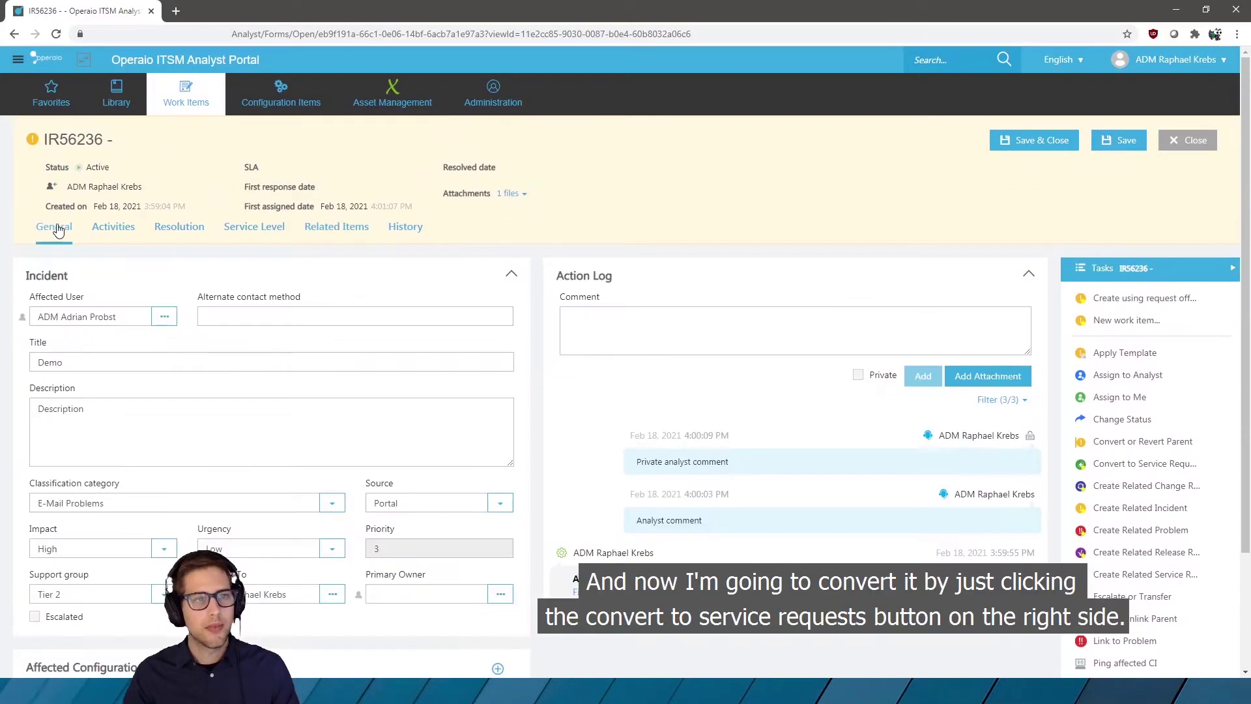
click(1135, 471)
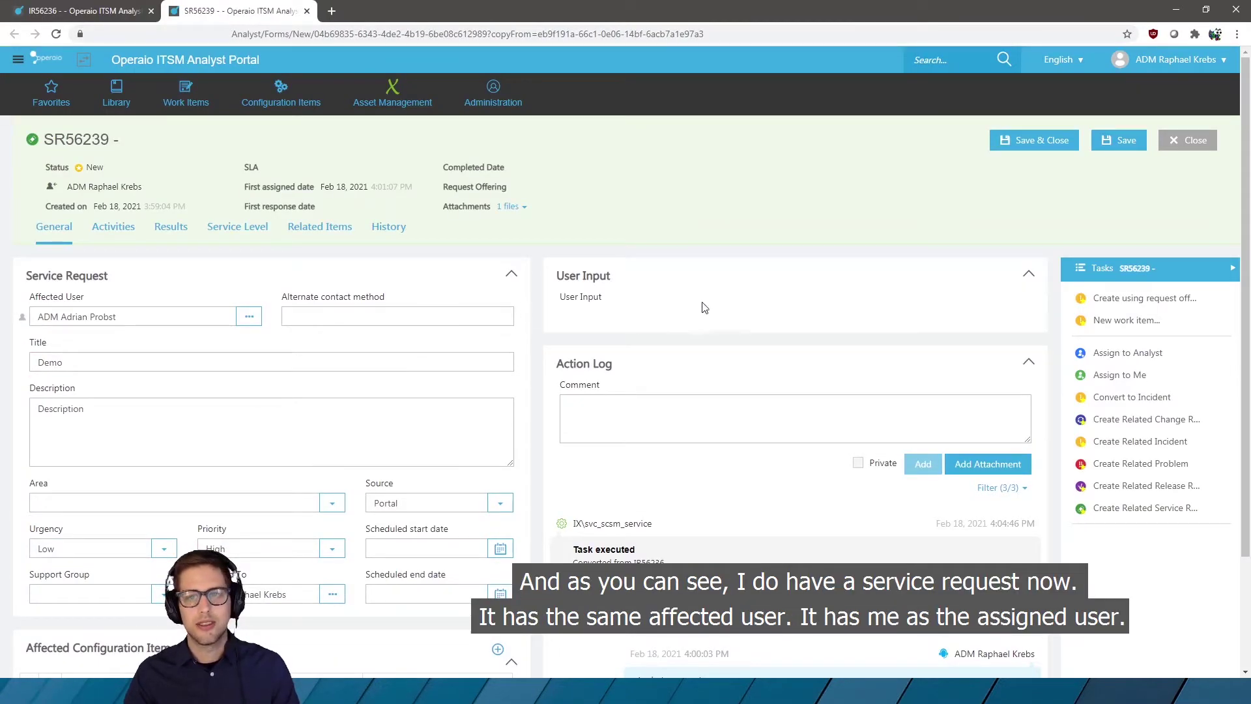
Review the new service request's general properties, affected configuration item and the conversion entry in its action log
scroll(899, 288, down, 2)
scroll(726, 299, up, 2)
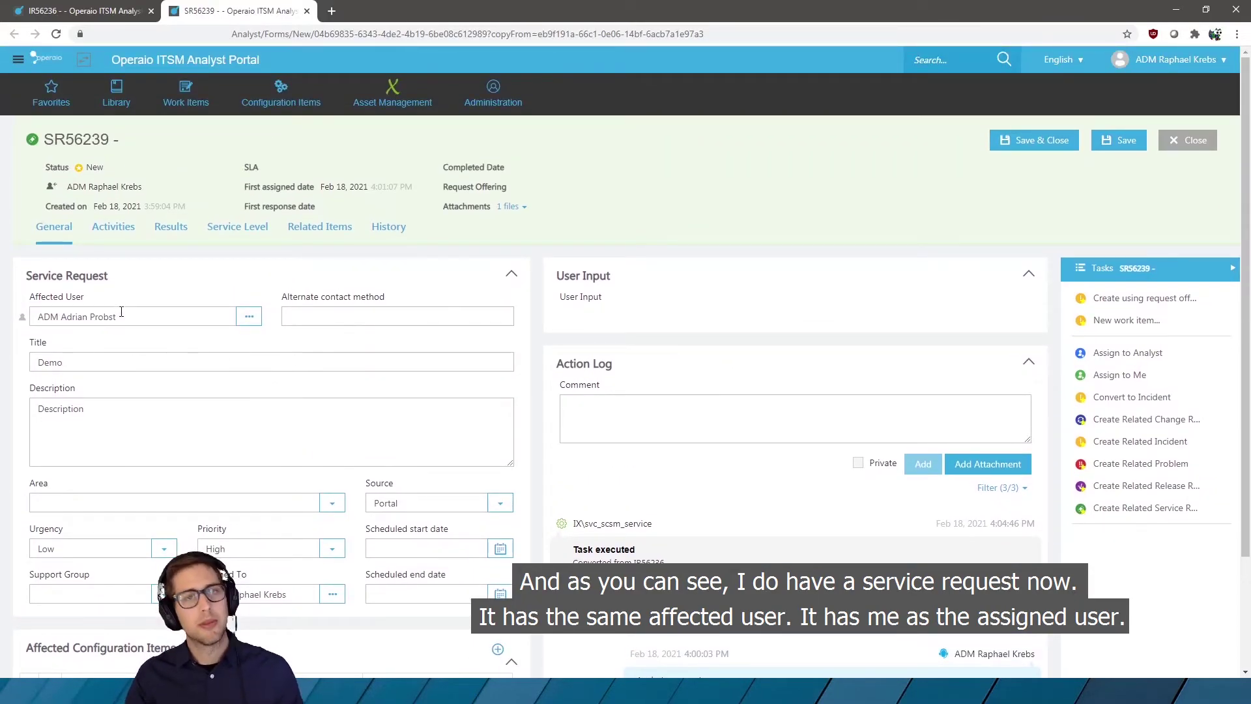
scroll(255, 385, down, 1)
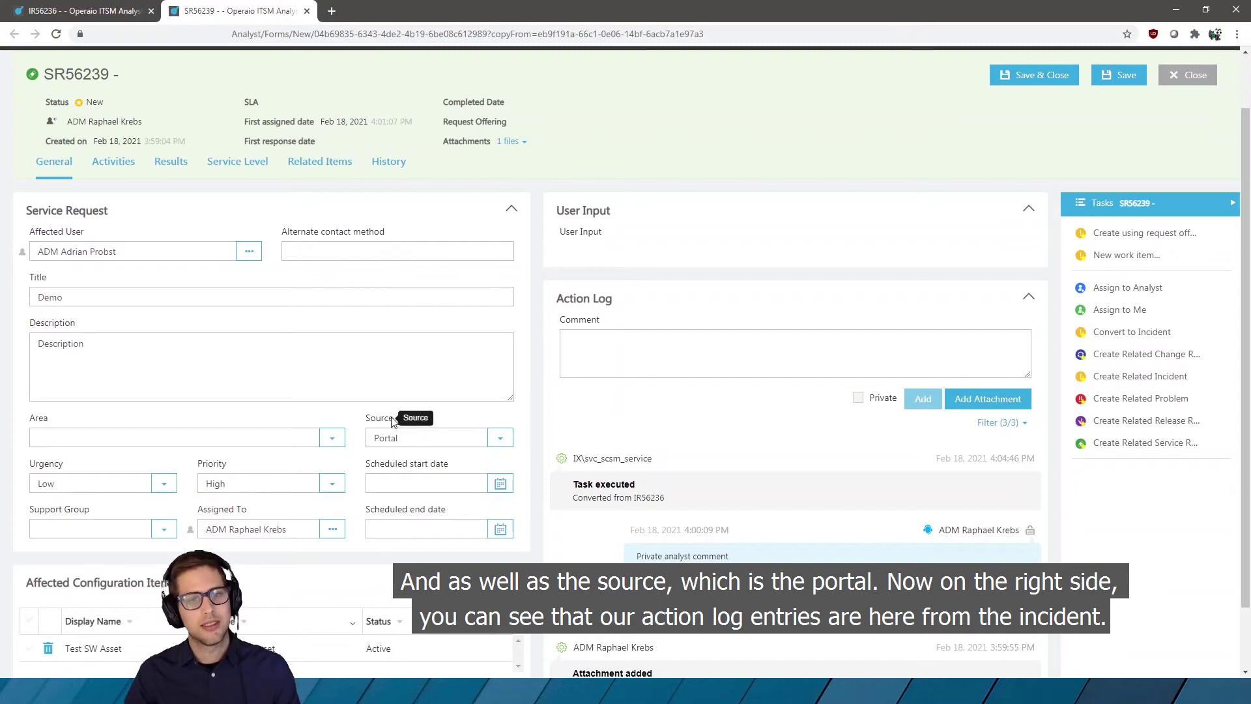
scroll(483, 440, down, 2)
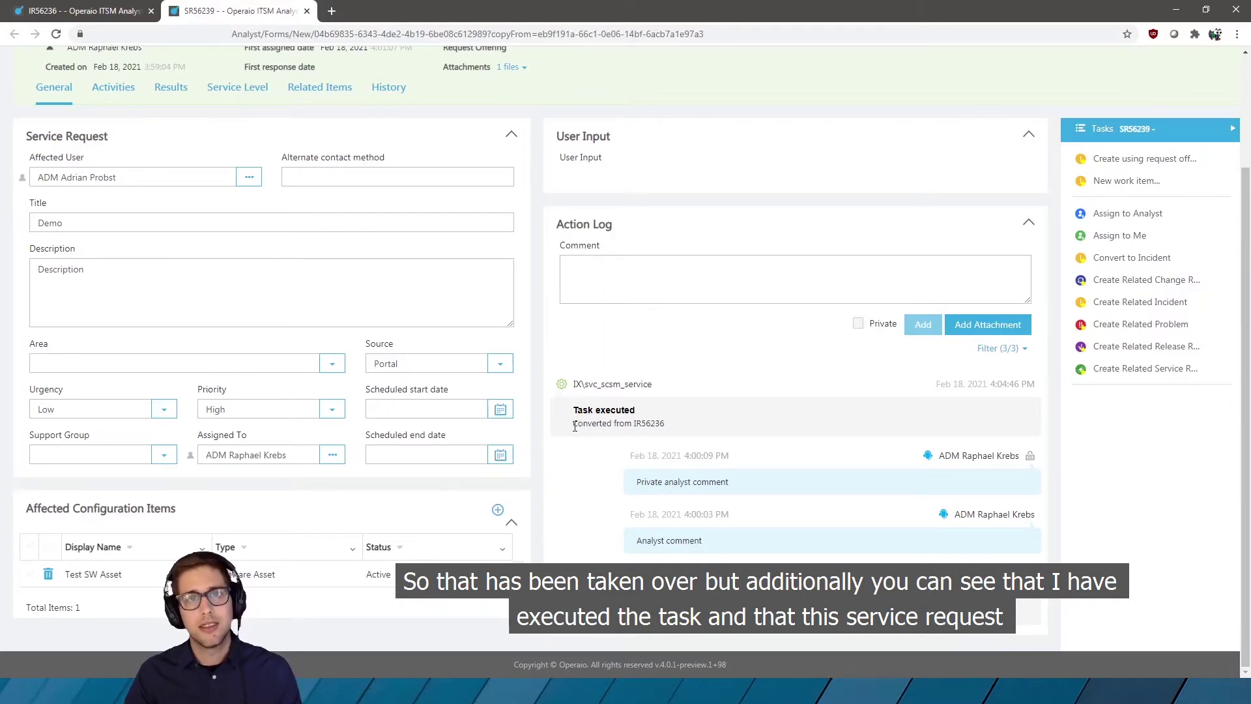
drag(575, 427, 698, 442)
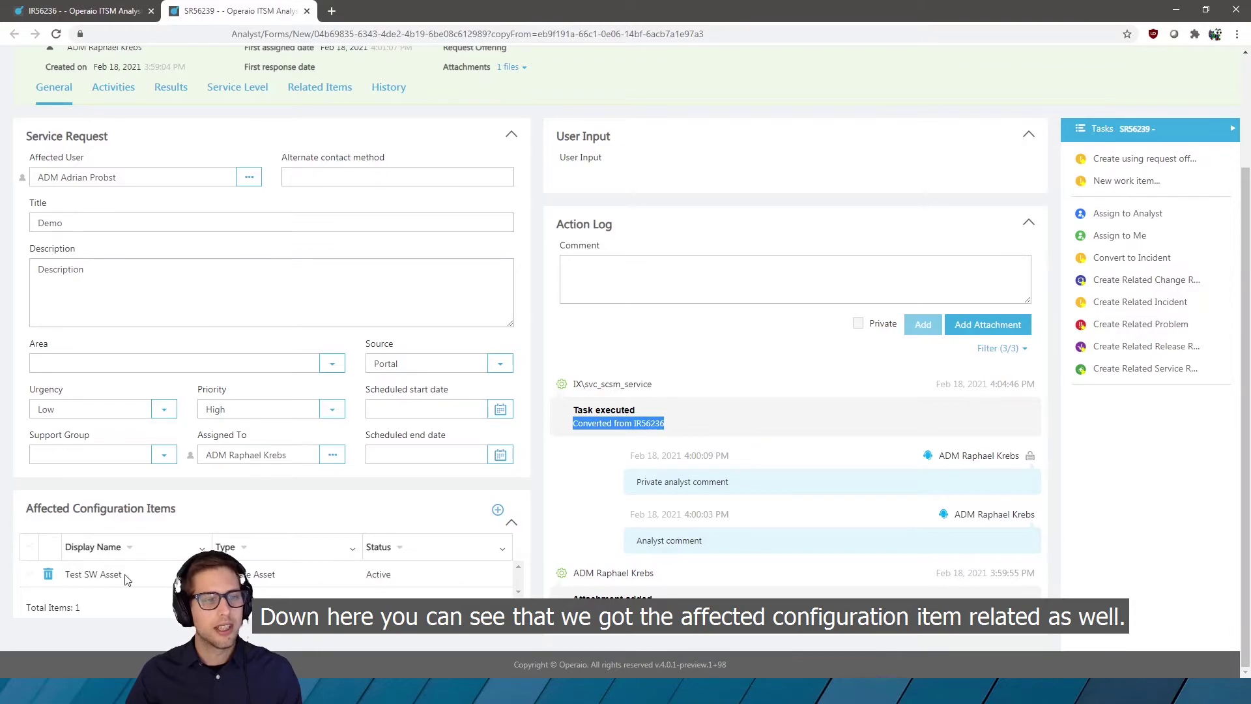
scroll(261, 482, up, 3)
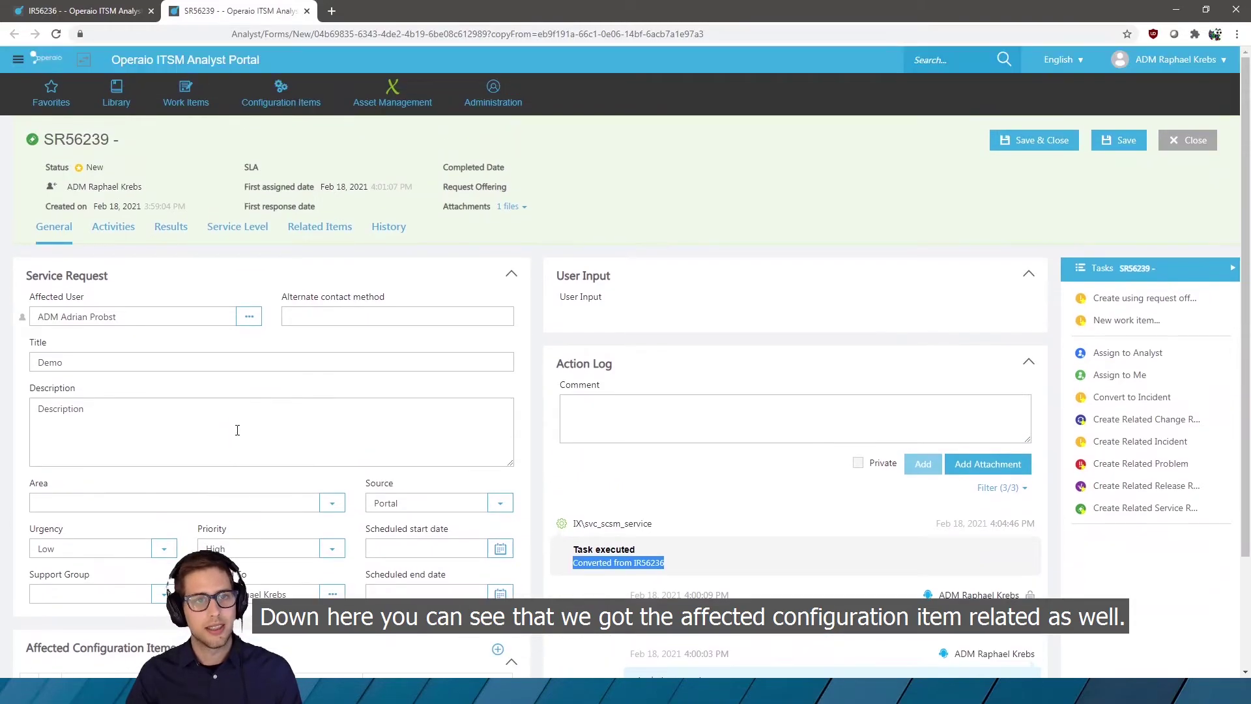
Check the service request's related items and attachment list, and save the service request
click(305, 233)
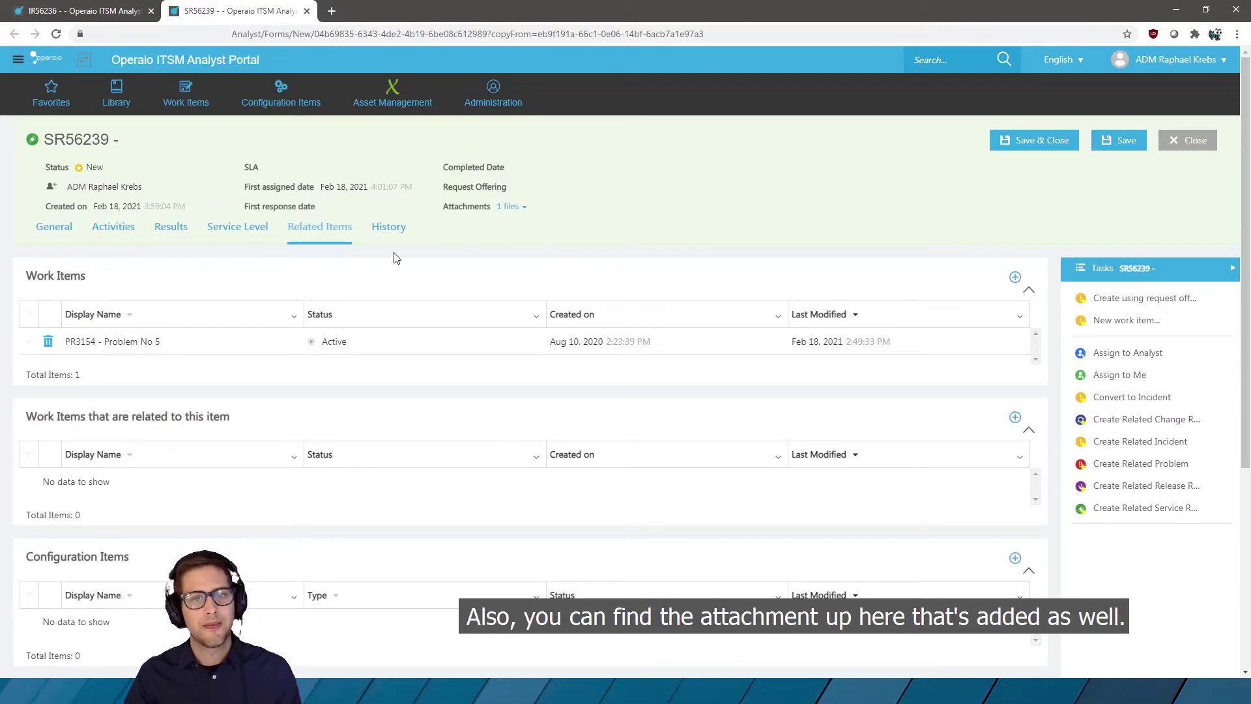
click(514, 207)
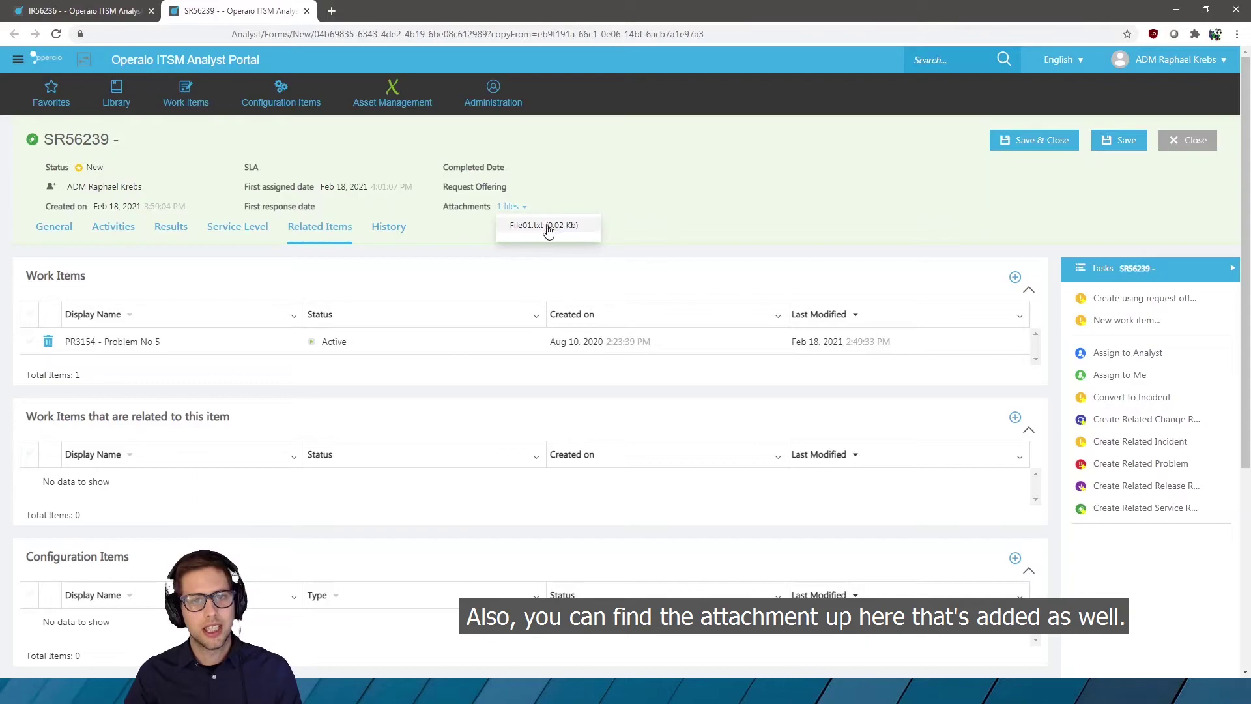
click(553, 163)
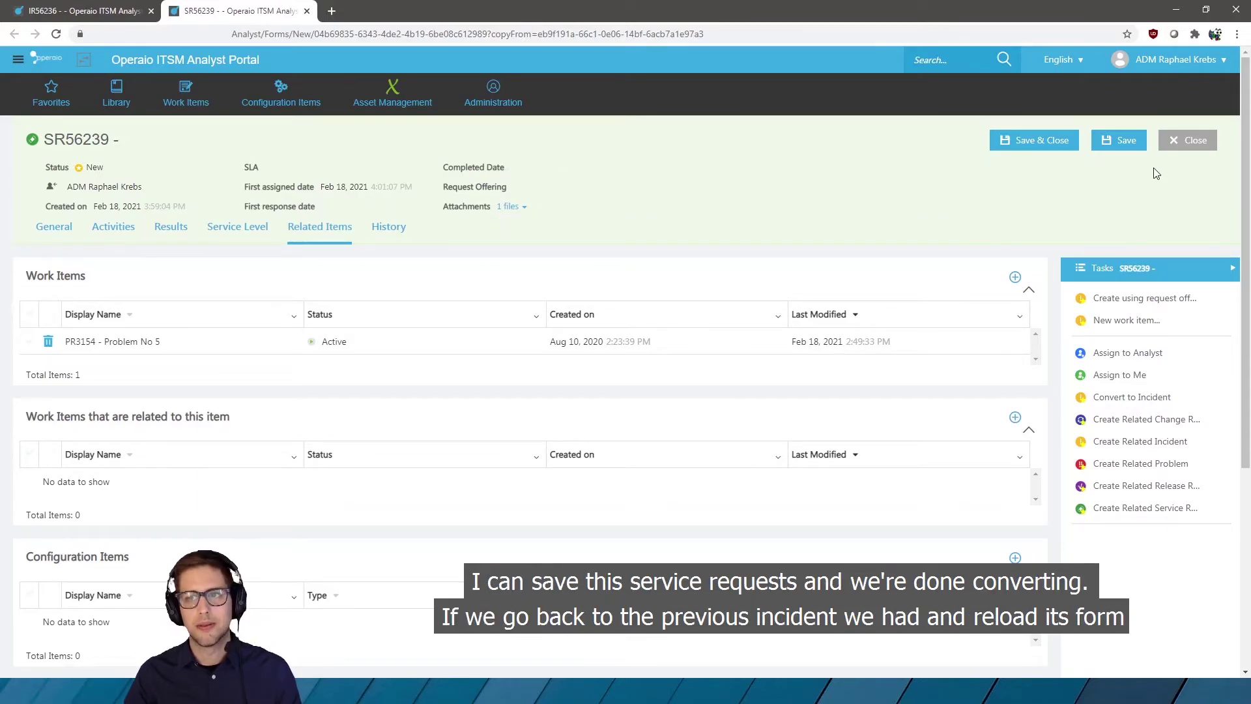
click(1120, 143)
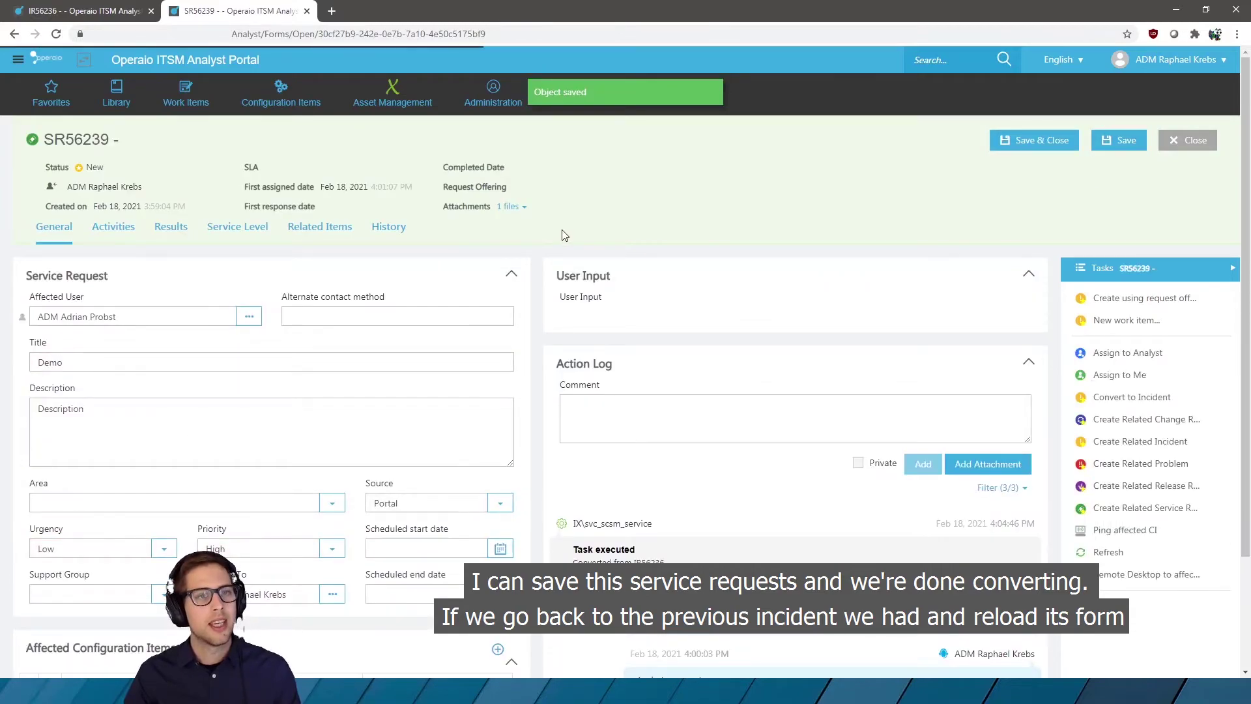
Go back to the original Demo incident, reload its form and review its status and resolution description
click(97, 12)
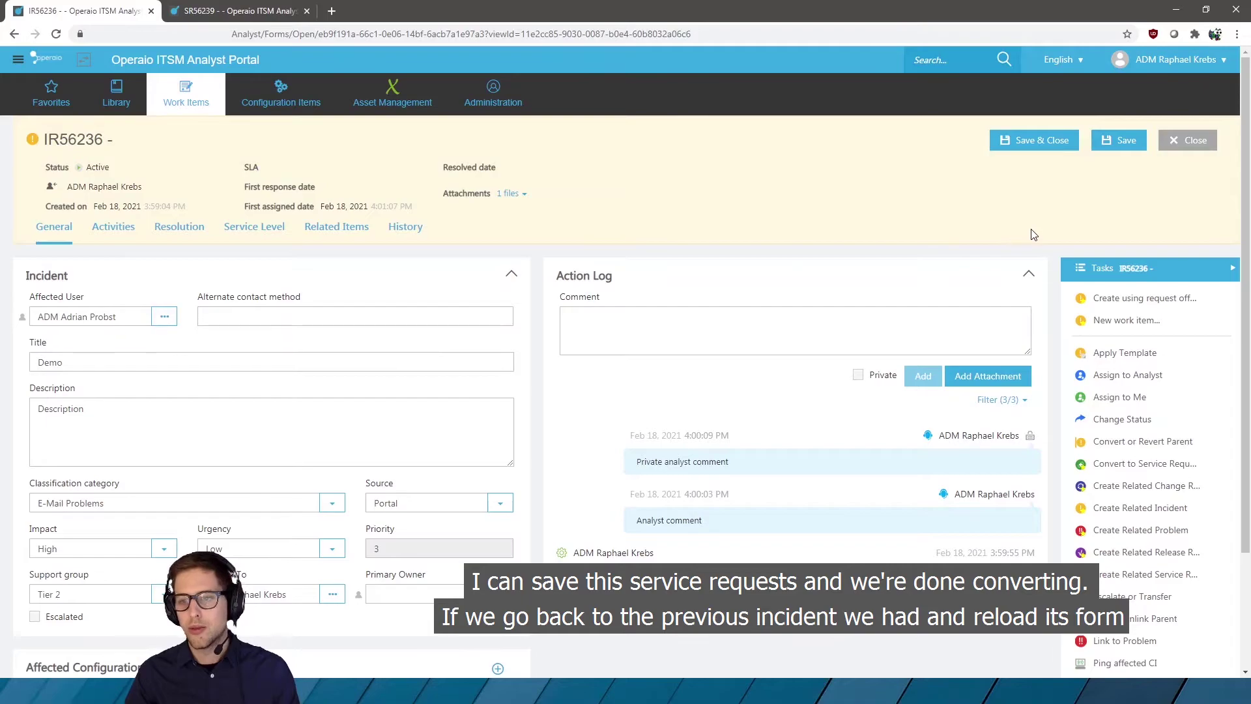
scroll(1035, 236, down, 2)
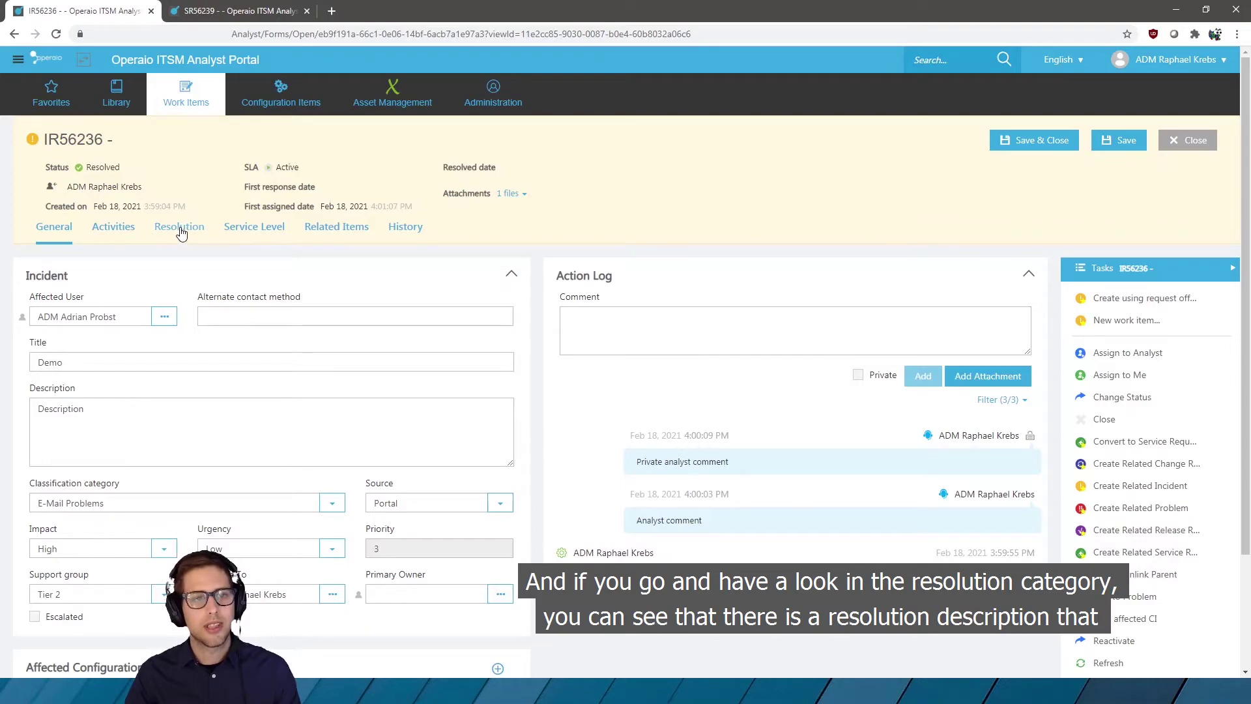
click(180, 228)
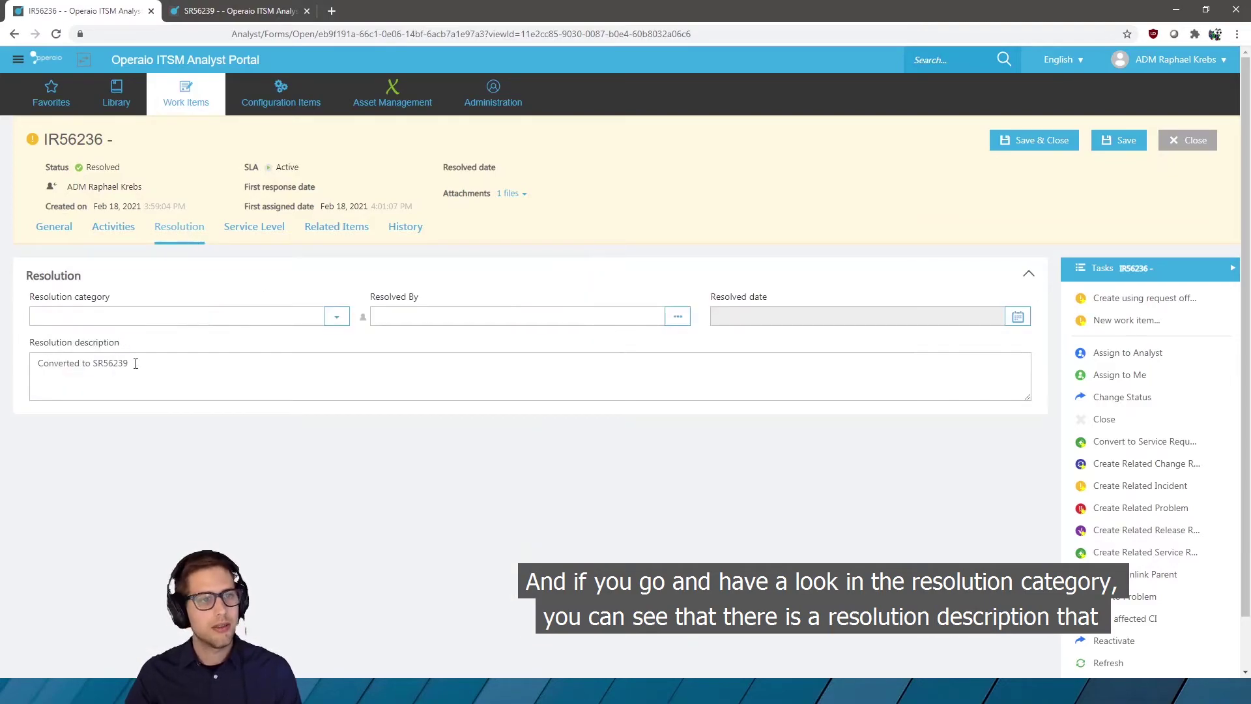
drag(133, 364, 23, 377)
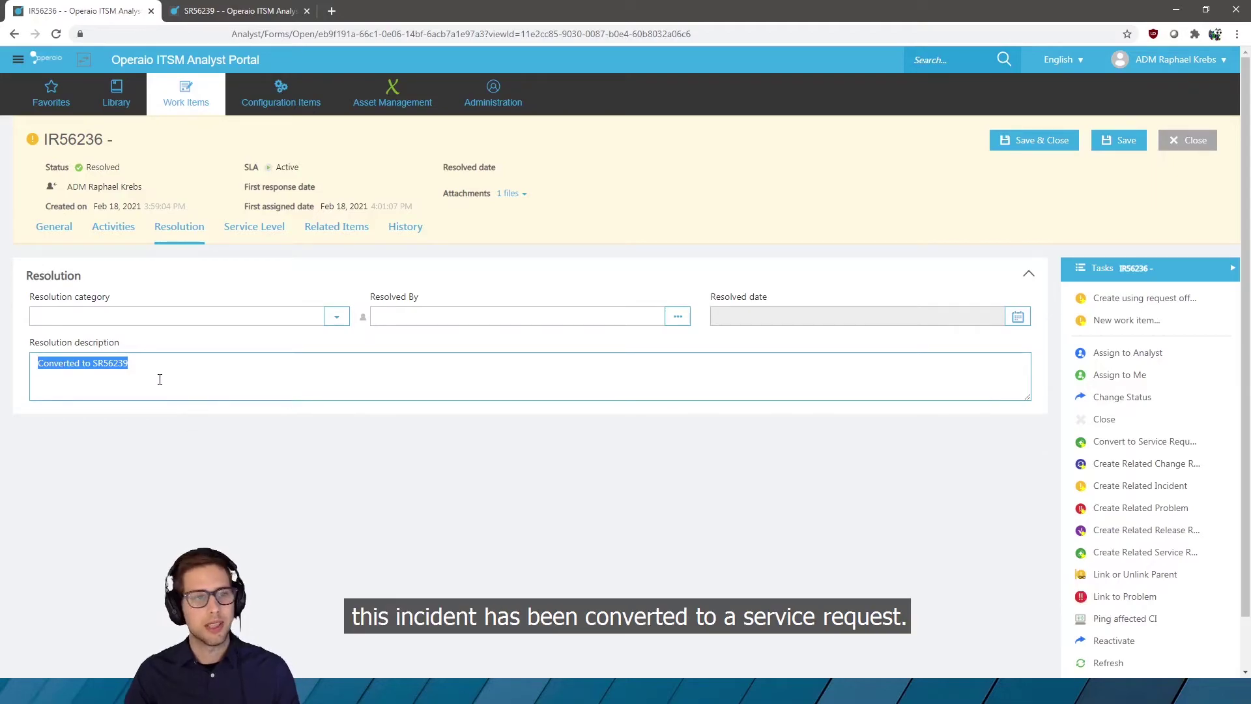
click(386, 454)
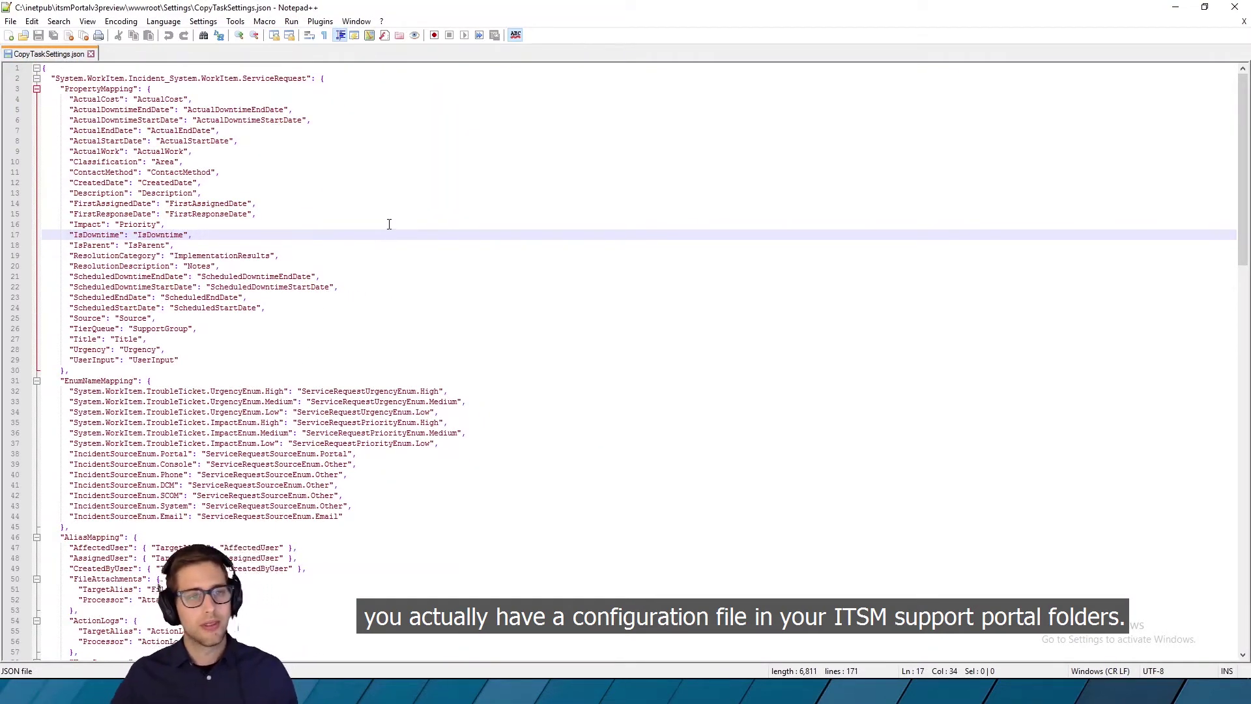
Check where CopyTaskSettings.json is stored in File Explorer, and examine its incident-to-service-request and service-request-to-incident mapping definitions in Notepad++
key(alt+Tab)
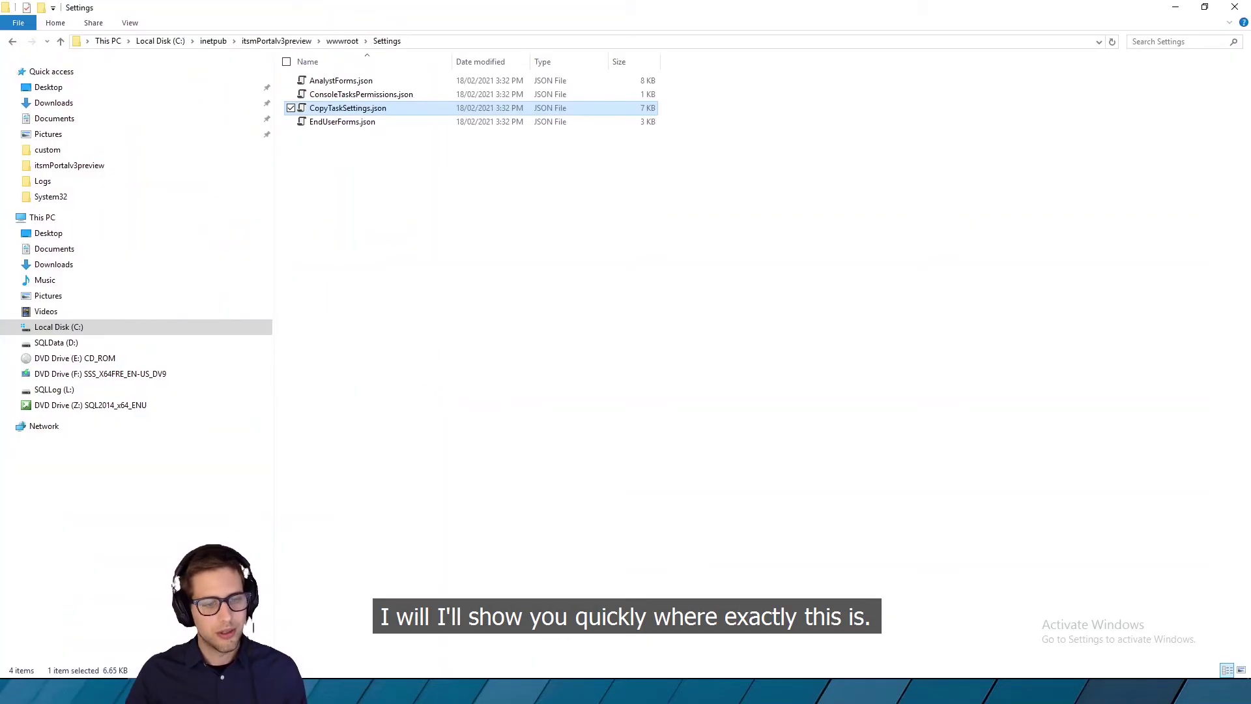
click(460, 419)
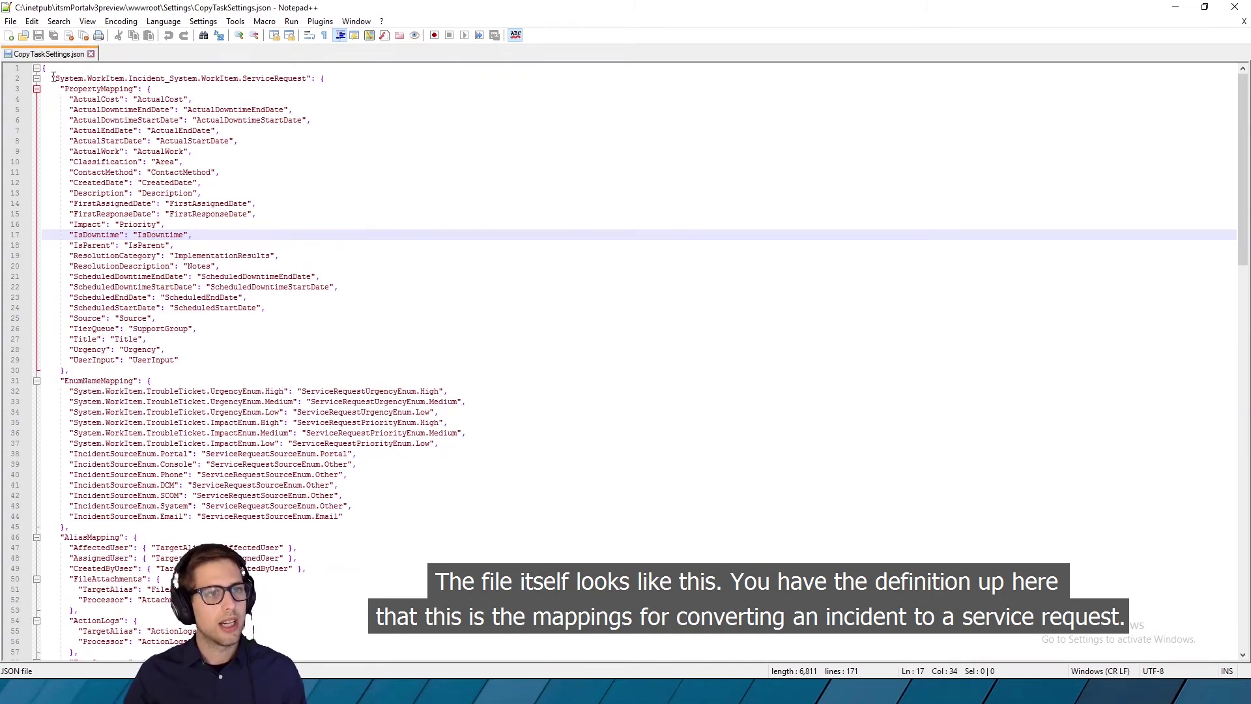
drag(56, 76, 306, 83)
scroll(211, 220, down, 20)
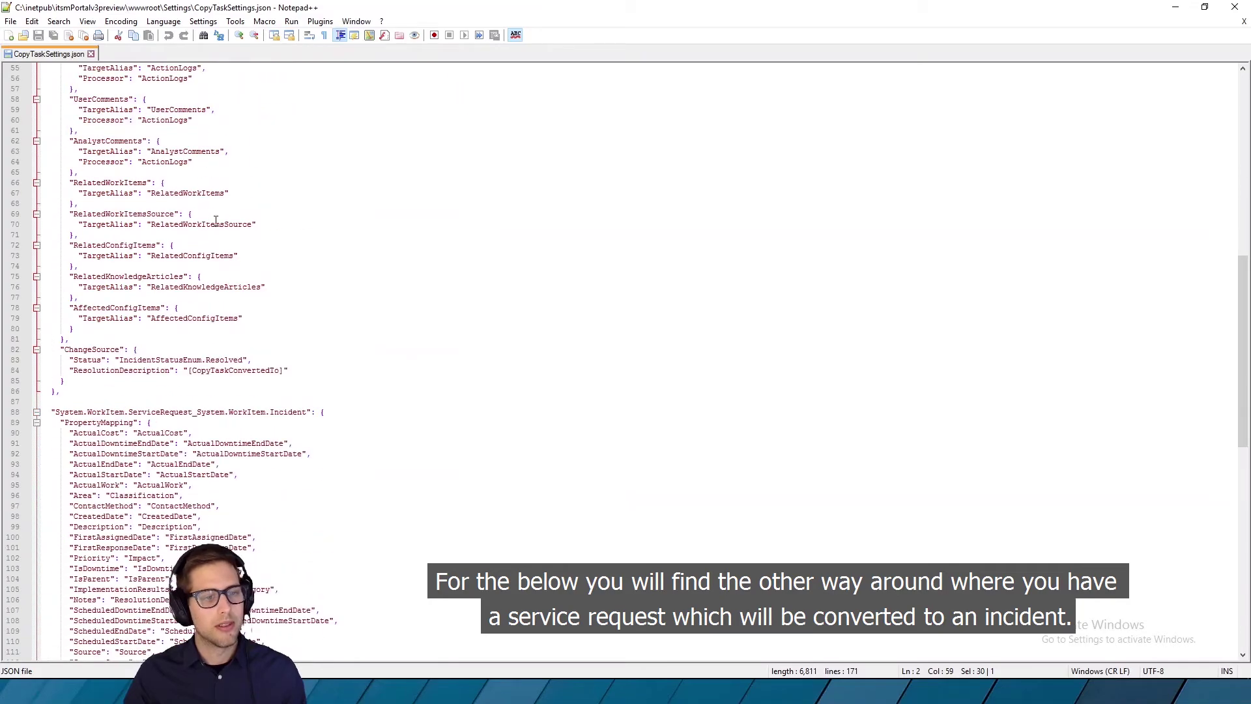
drag(55, 256, 313, 257)
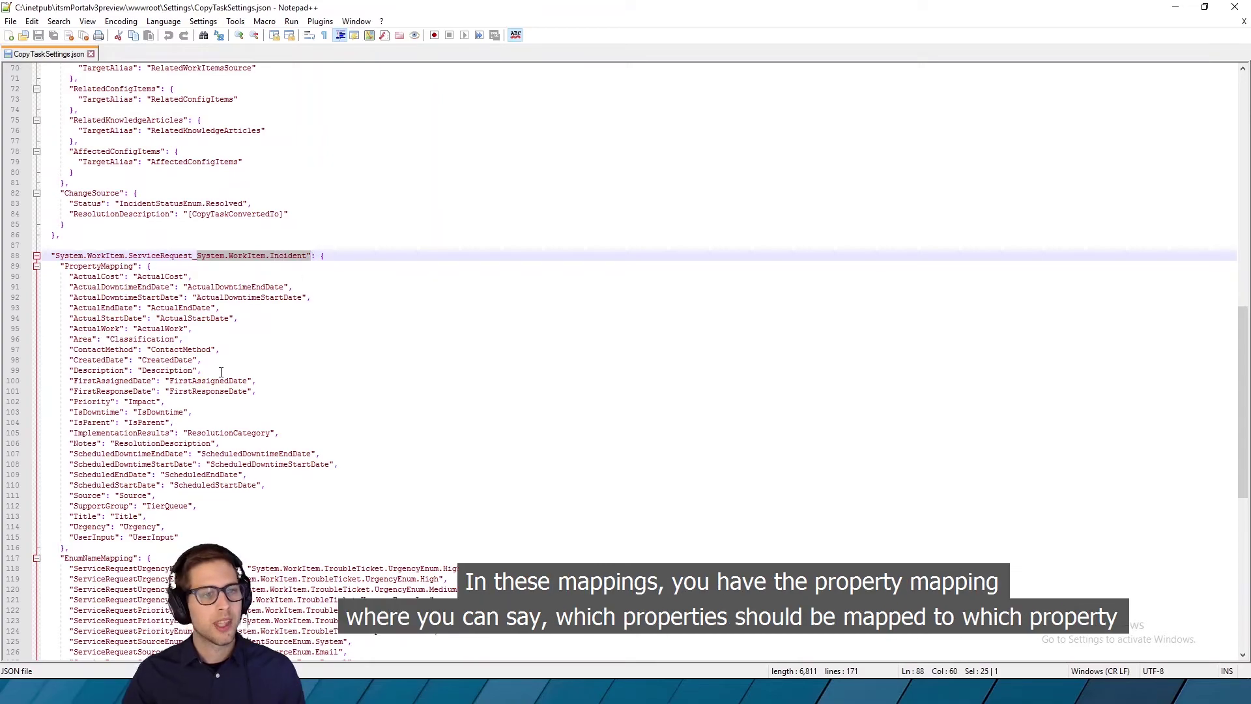
Examine the incident-to-service-request PropertyMapping, including the TierQueue to SupportGroup entry, and the EnumNameMapping section
scroll(221, 371, up, 20)
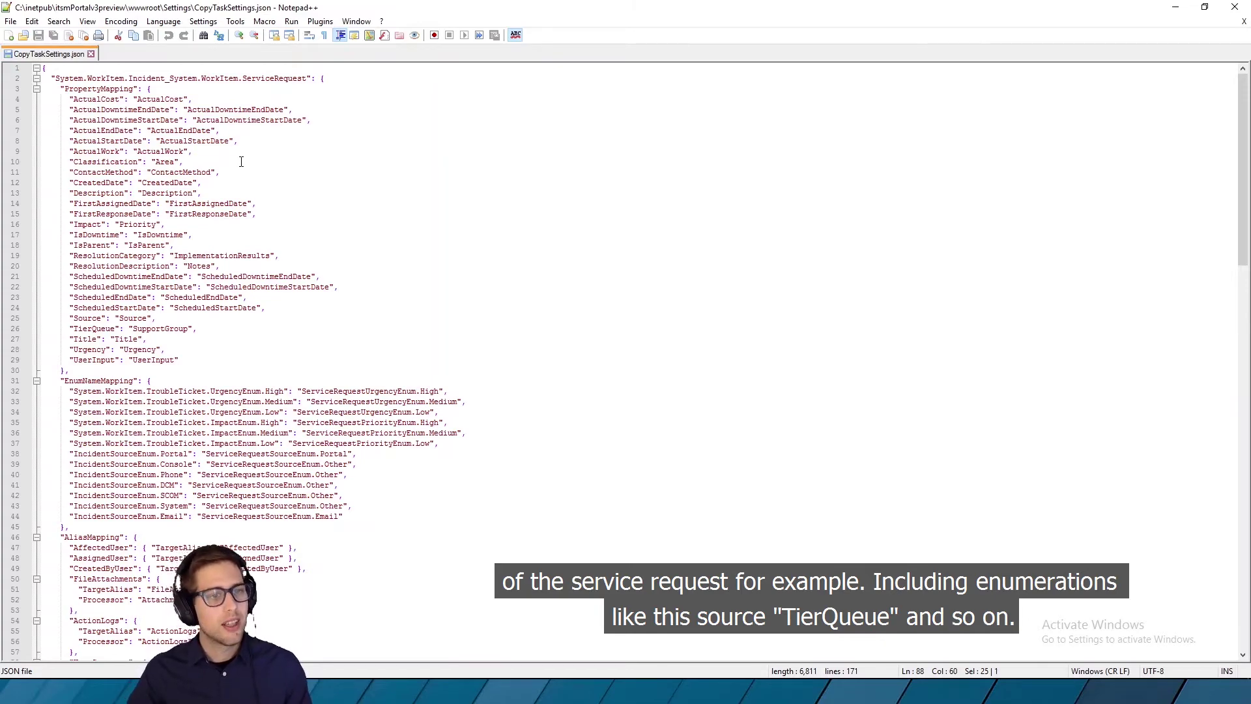
drag(71, 319, 208, 333)
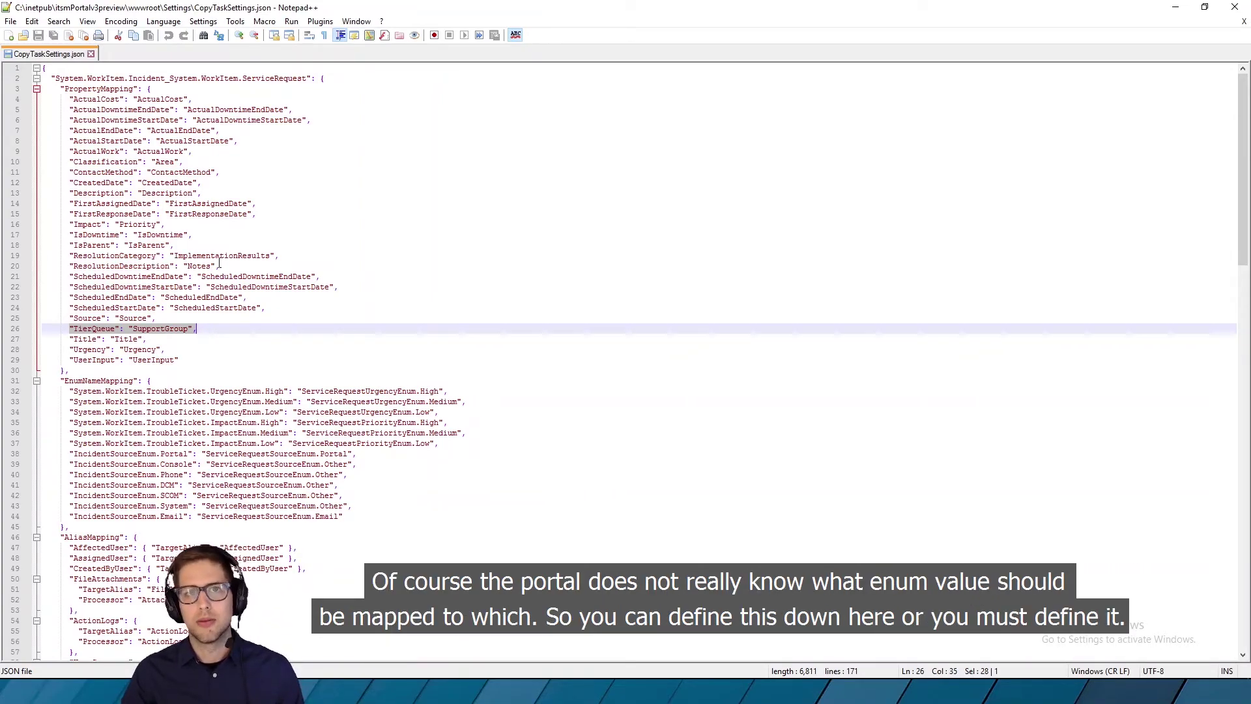
scroll(220, 263, down, 2)
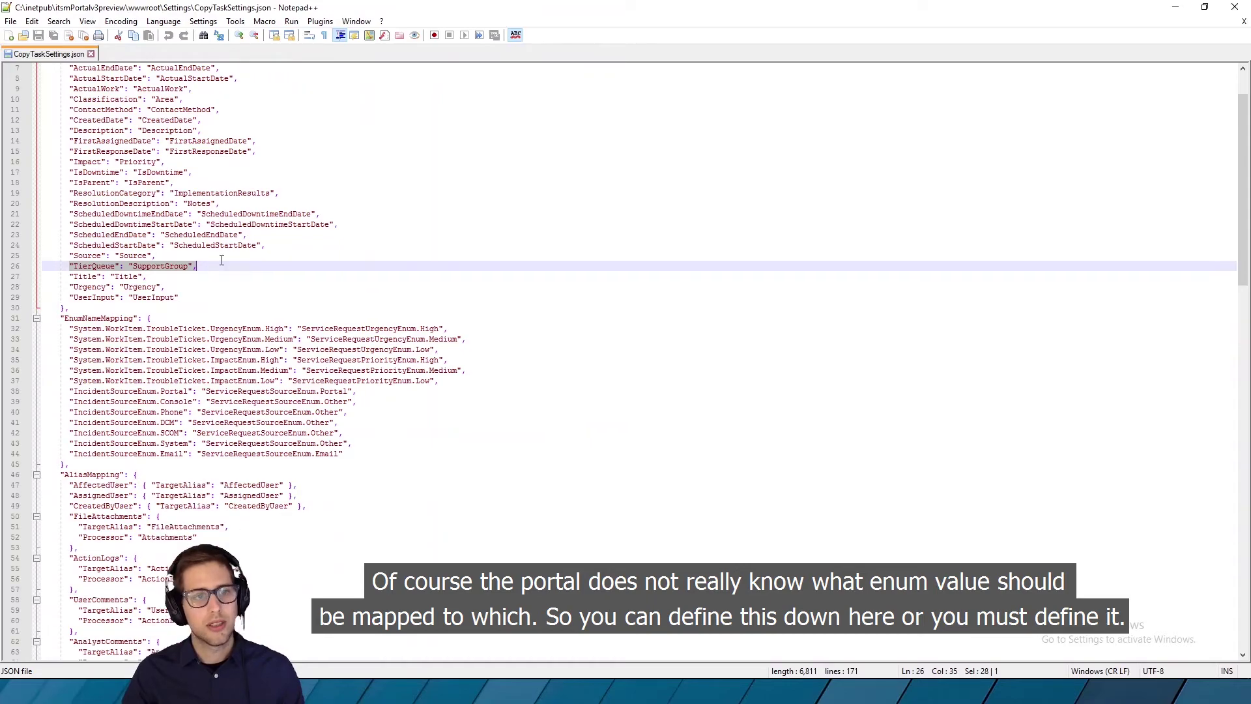
Examine the EnumNameMapping entries and the AliasMapping relationships of the incident-to-service-request definition in CopyTaskSettings.json
double_click(104, 318)
scroll(205, 307, down, 2)
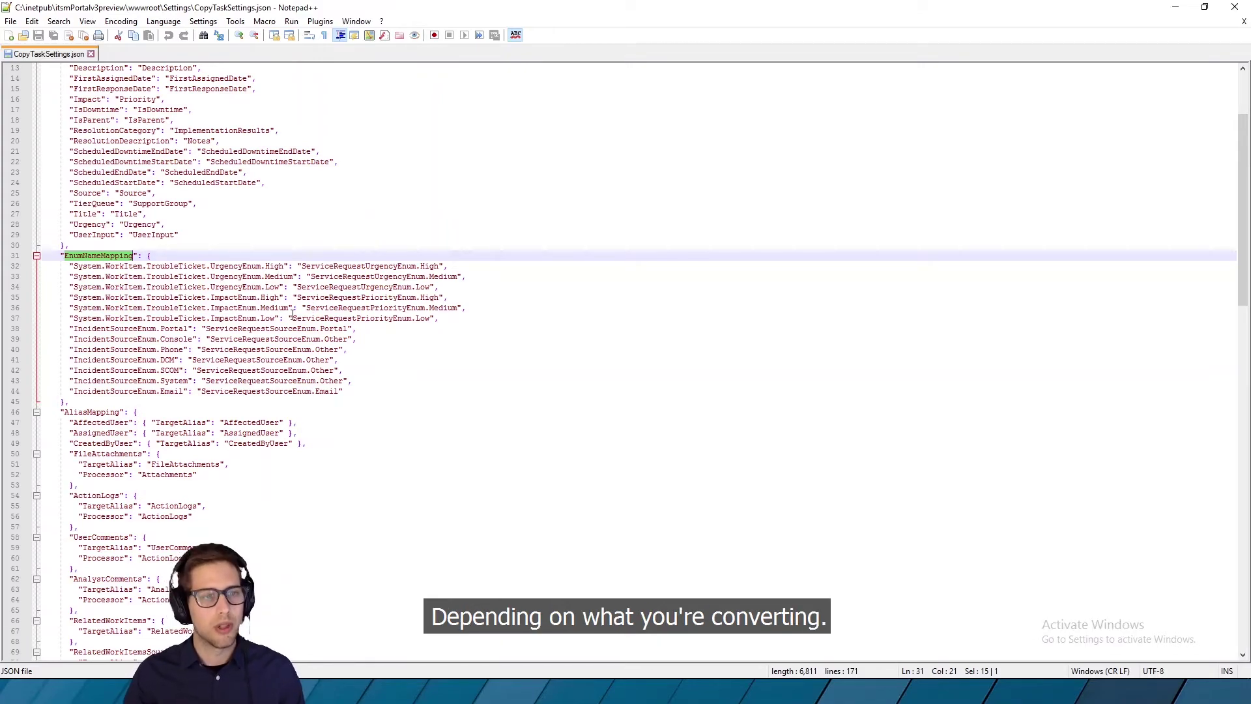
scroll(273, 263, down, 4)
scroll(273, 285, down, 2)
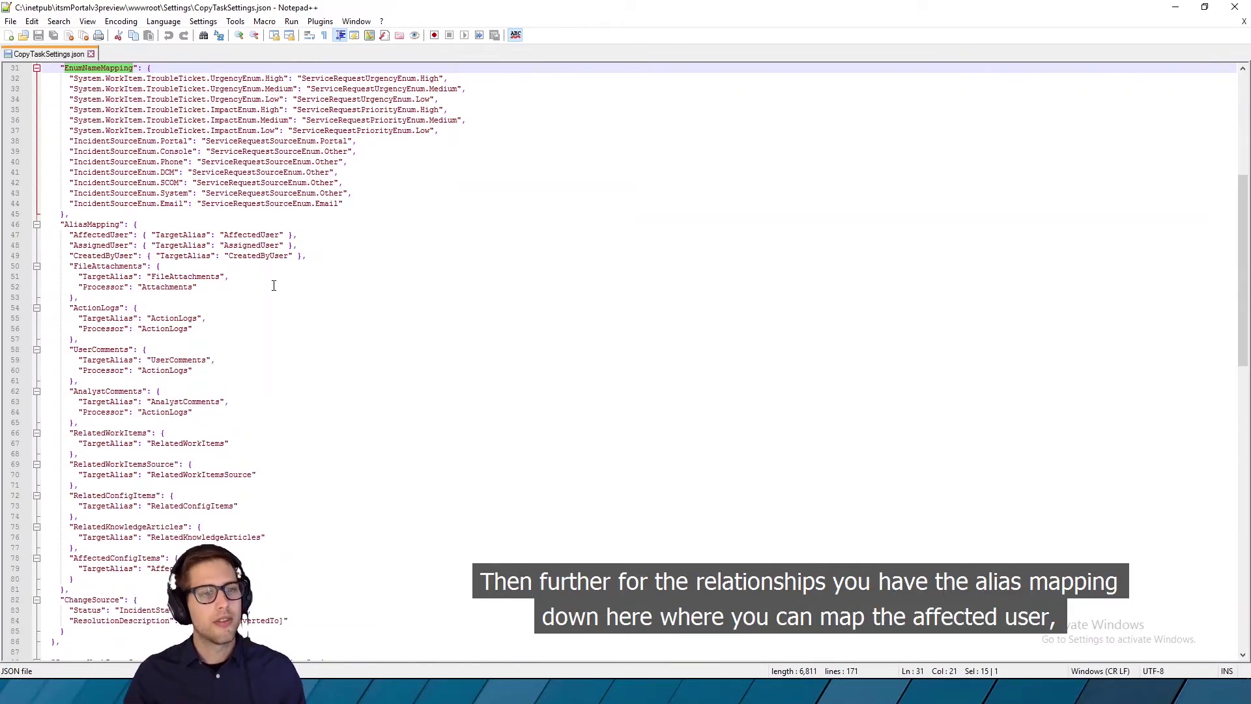
double_click(84, 224)
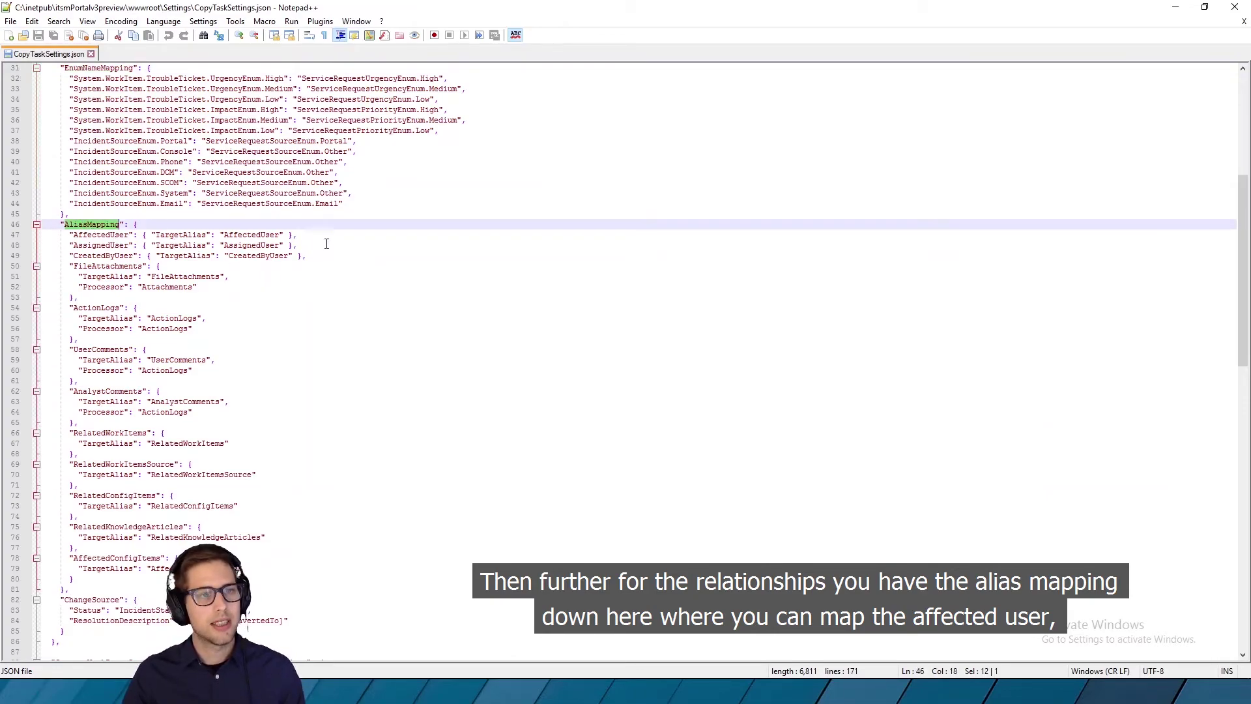
scroll(234, 216, down, 1)
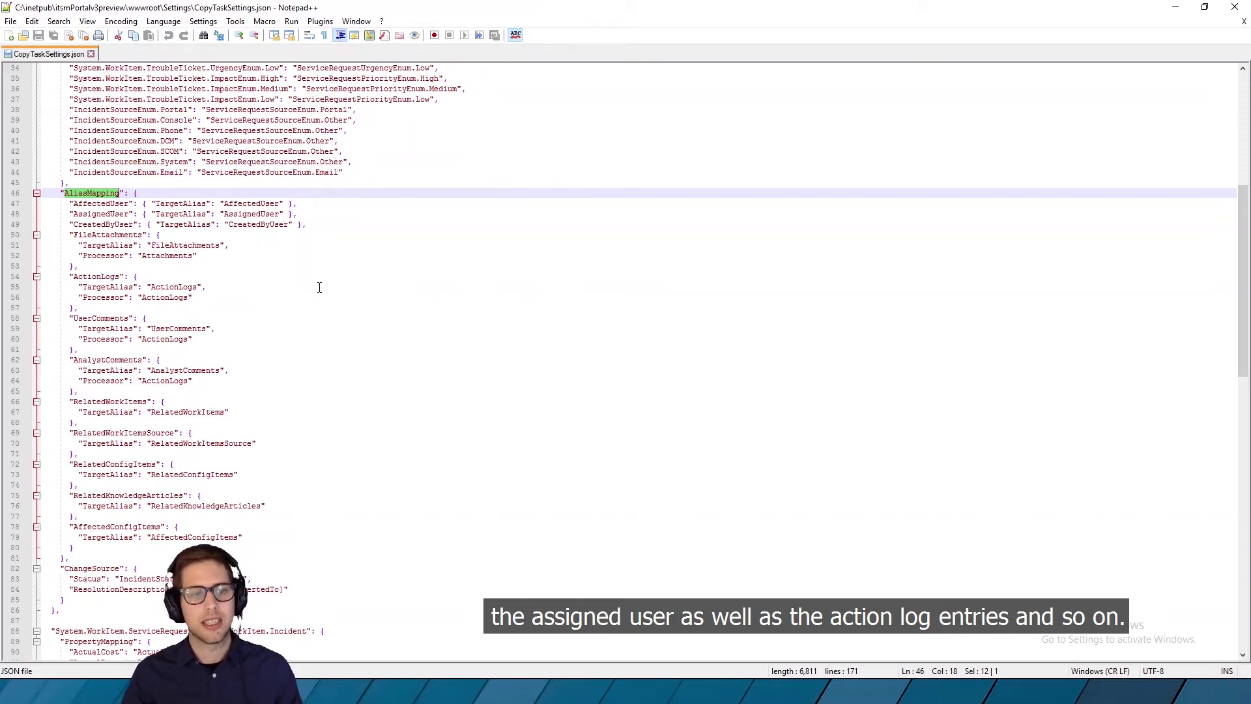
Examine the ChangeSource section of the incident-to-service-request definition, including its Status and the localized string in ResolutionDescription
scroll(319, 288, down, 8)
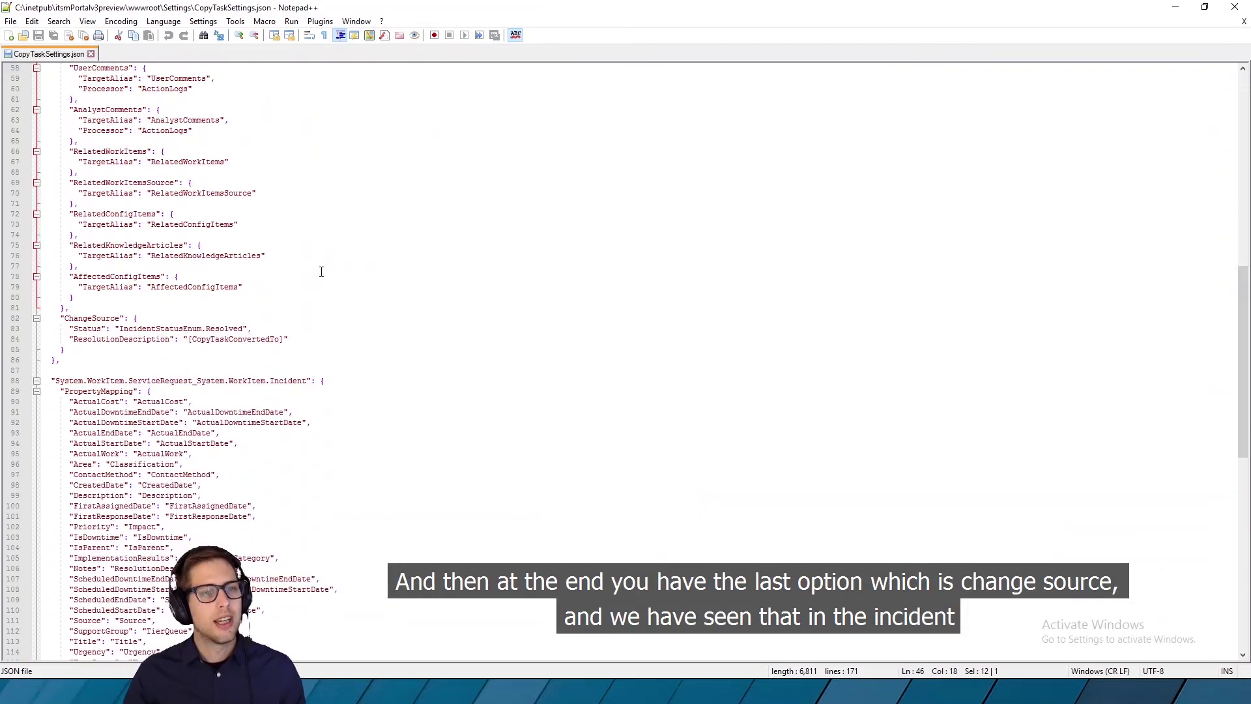
double_click(94, 319)
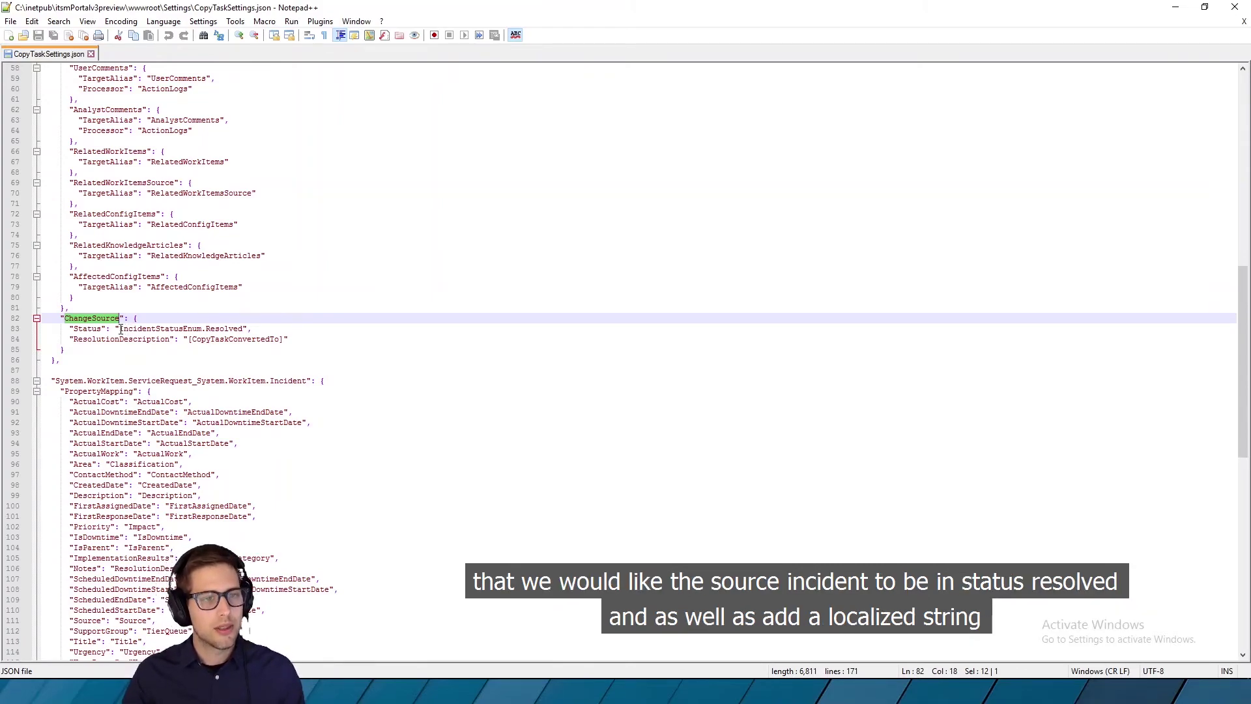
drag(119, 329, 284, 339)
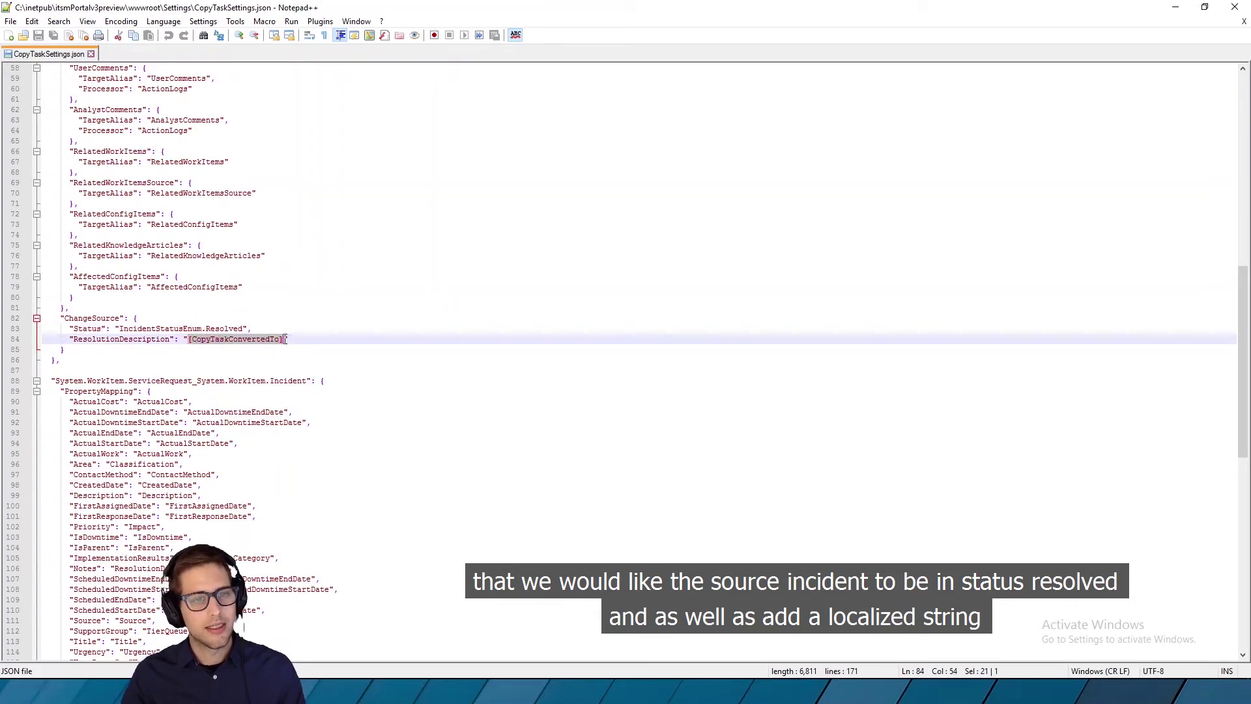
click(199, 340)
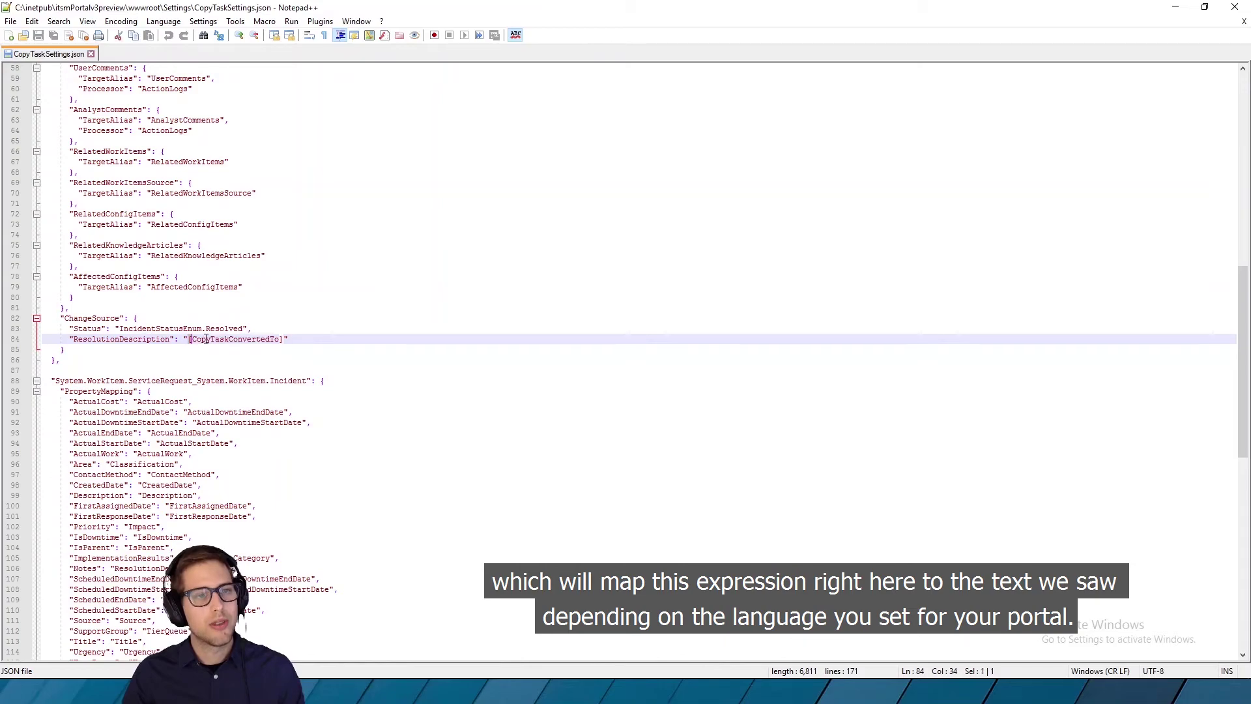
drag(189, 339, 284, 339)
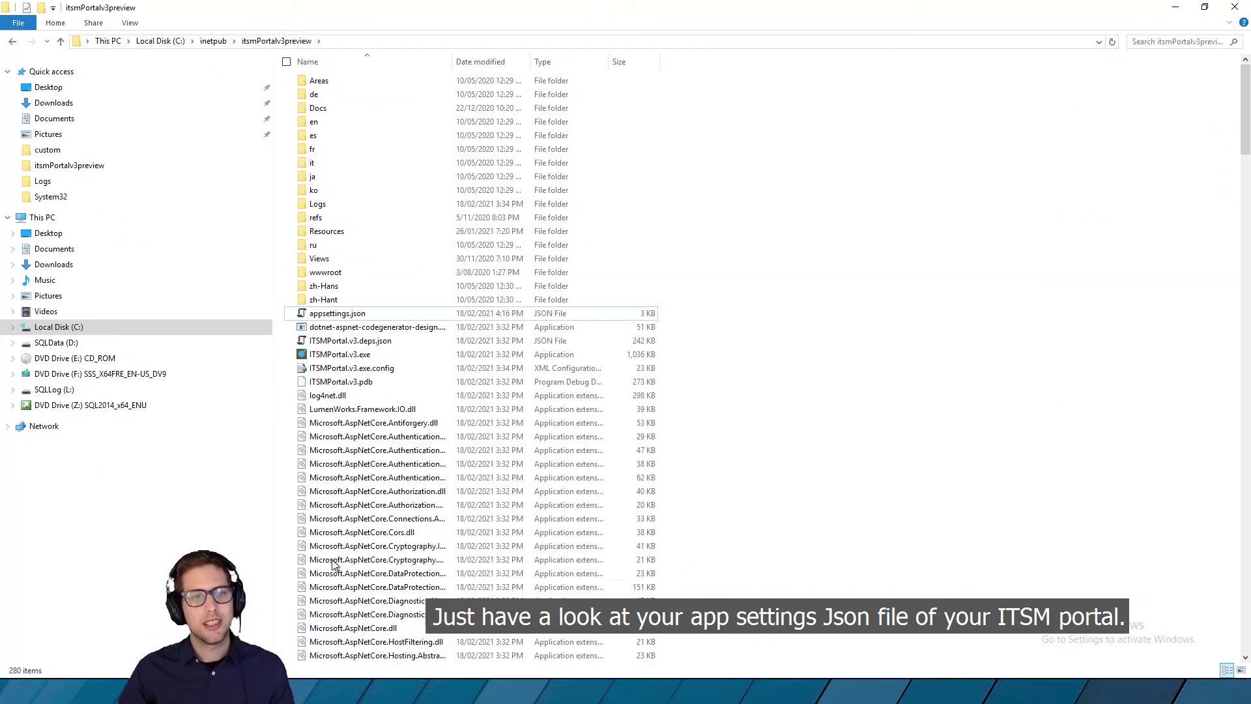
Open appsettings.json from the itsmPortalv3preview folder in Notepad++ and locate ShowTicketOverviewSidebar under AnalystPortalSettings
click(344, 315)
right_click(345, 314)
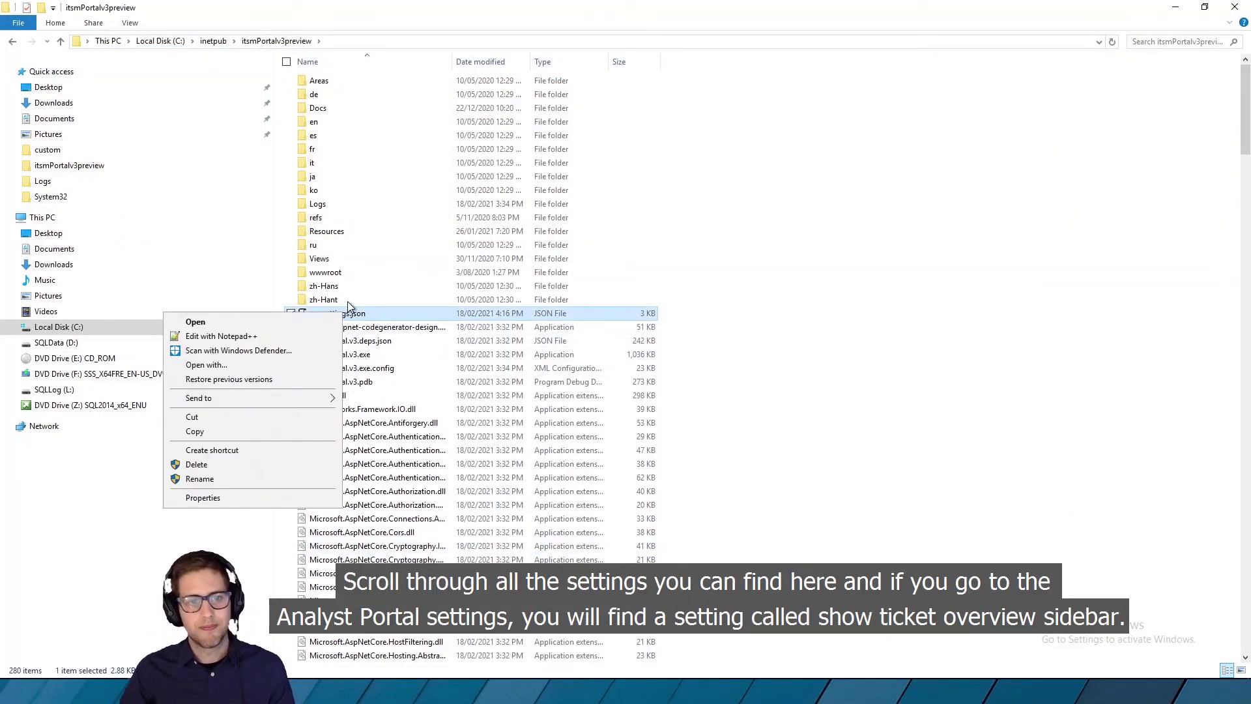
click(293, 343)
scroll(179, 224, down, 7)
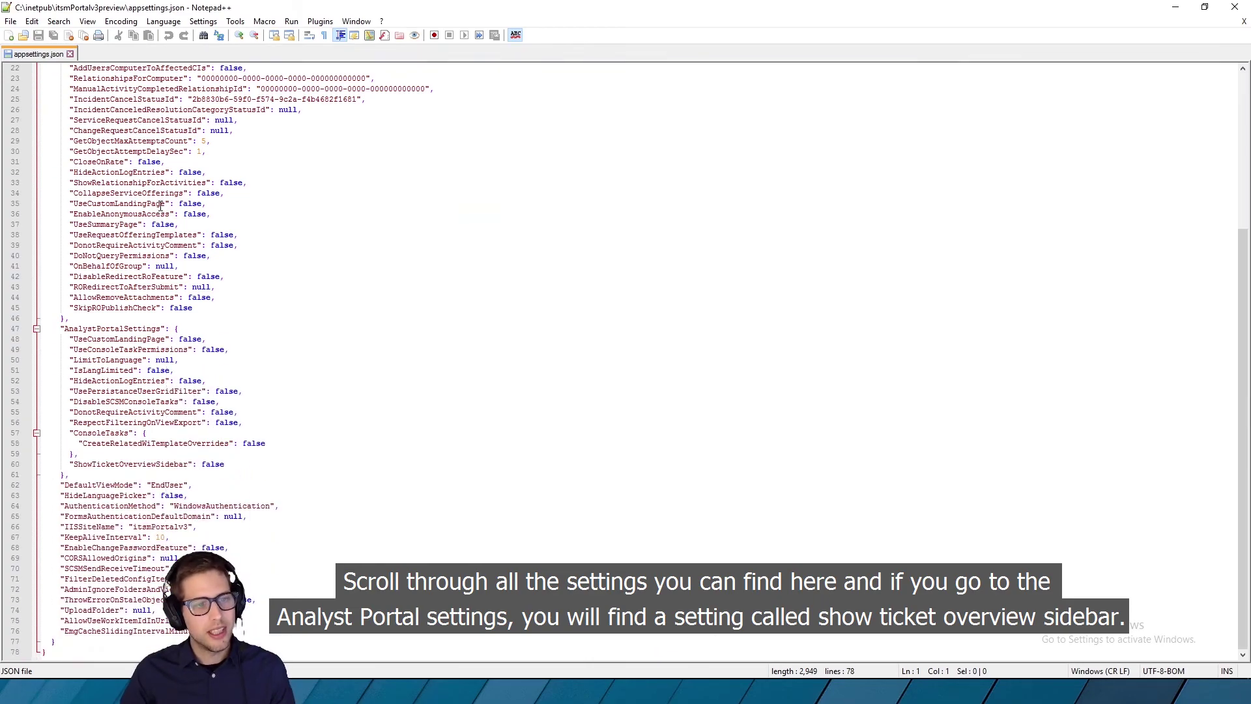
drag(63, 329, 161, 330)
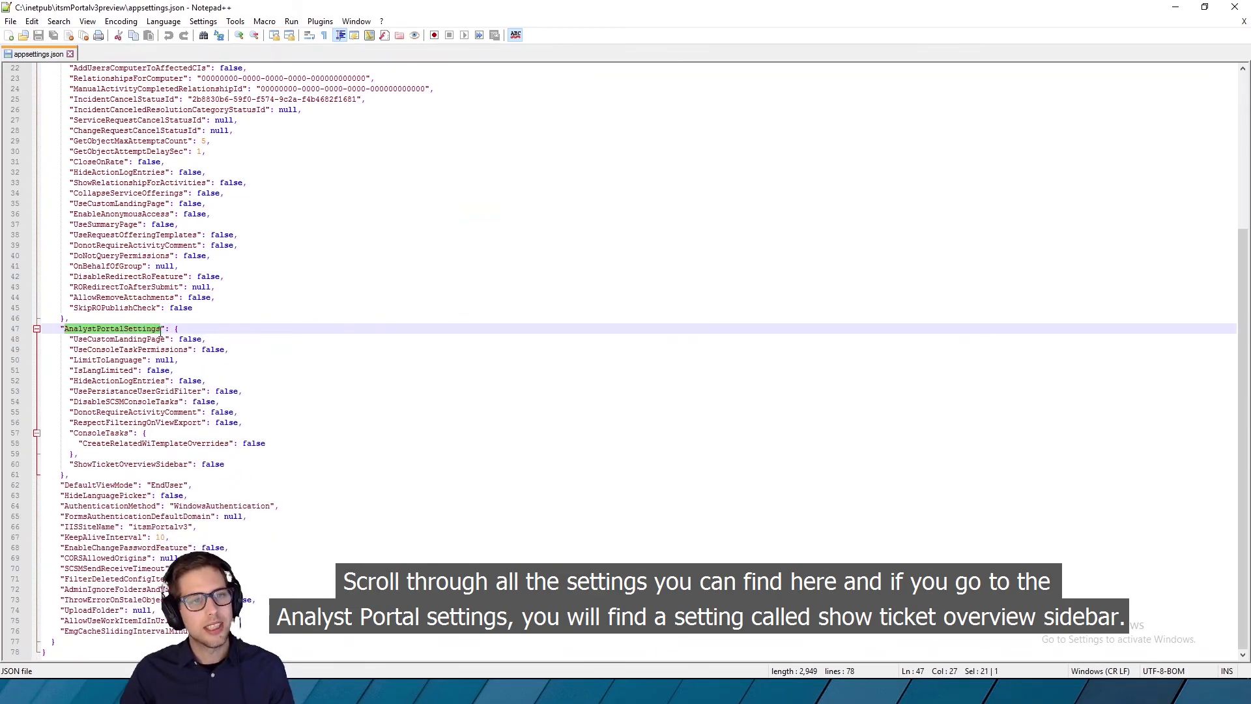
double_click(98, 464)
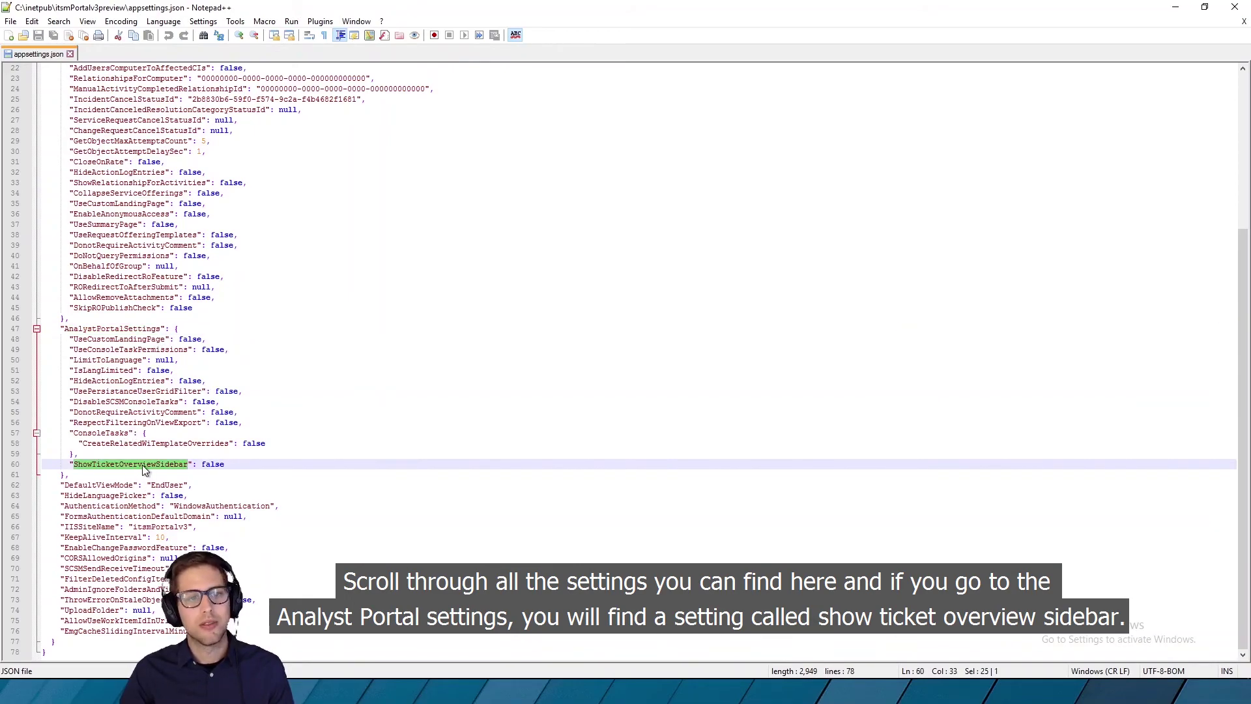
Set ShowTicketOverviewSidebar to true in the AnalystPortalSettings section
double_click(212, 464)
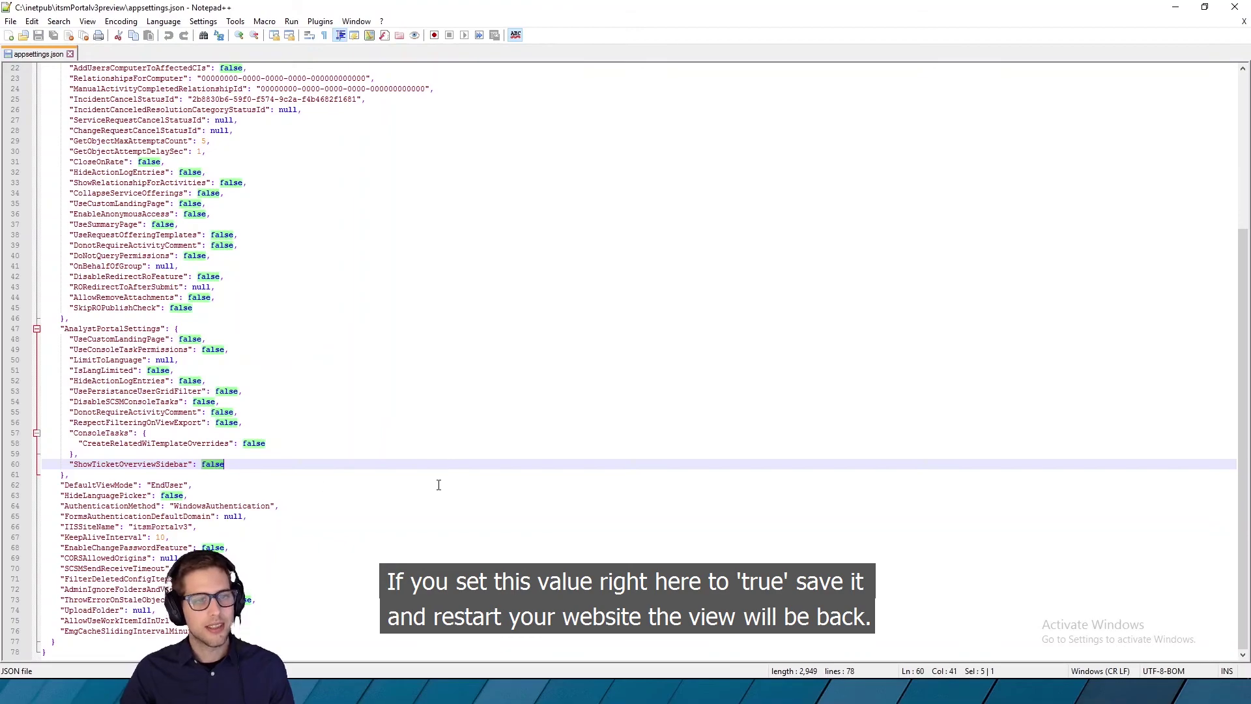
text(ture)
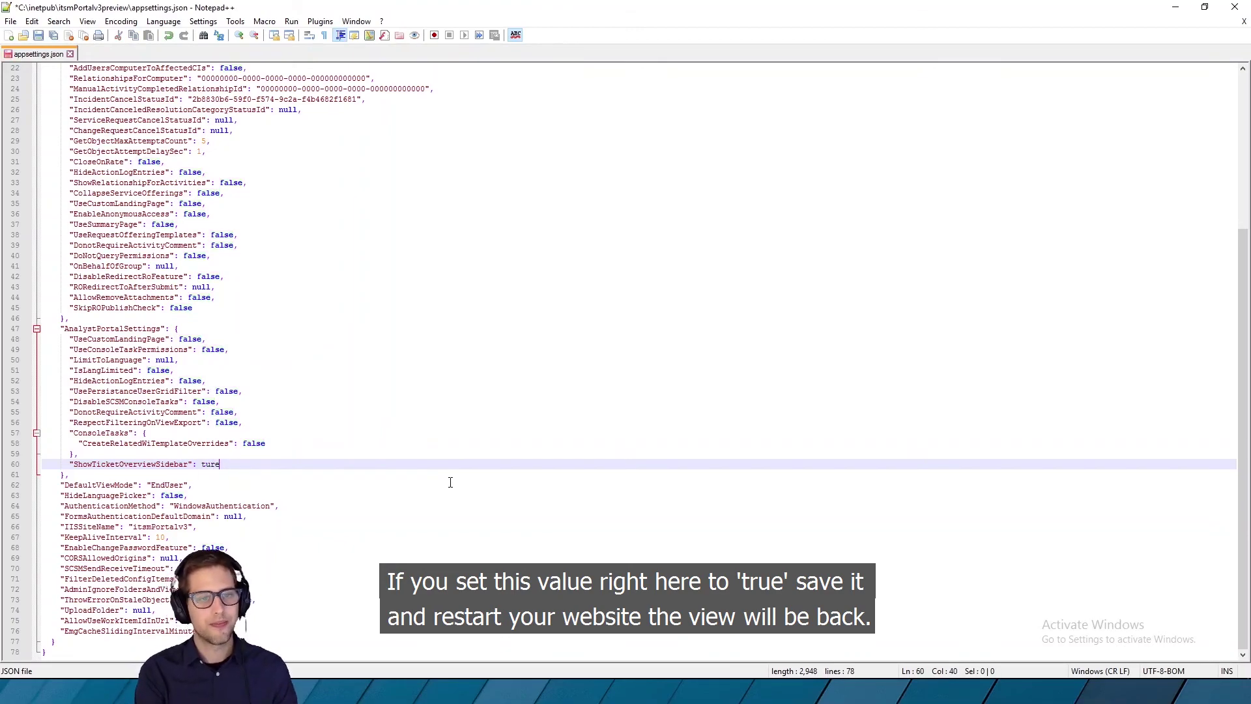
key(BackSpace)
key(BackSpace)
key(BackSpace)
text(rue)
Save appsettings.json, relaunching Notepad++ in Administrator mode to get write access to the protected file
key(ctrl+s)
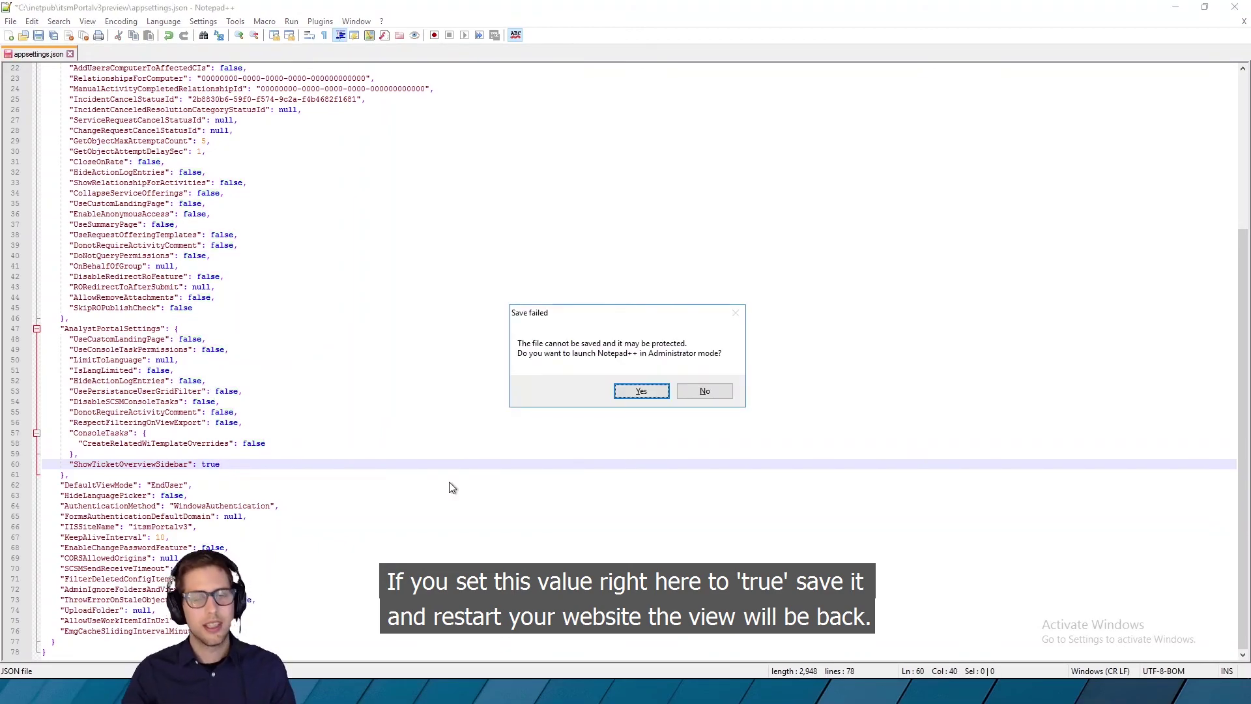
click(636, 392)
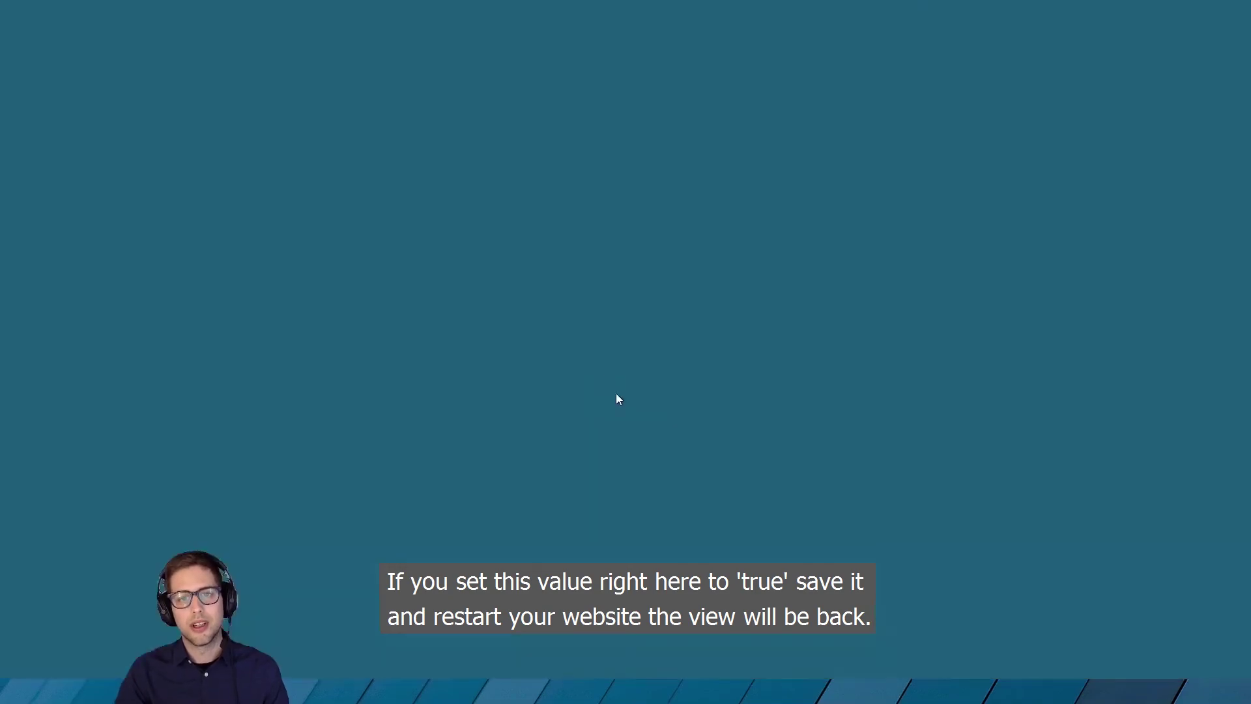
click(565, 427)
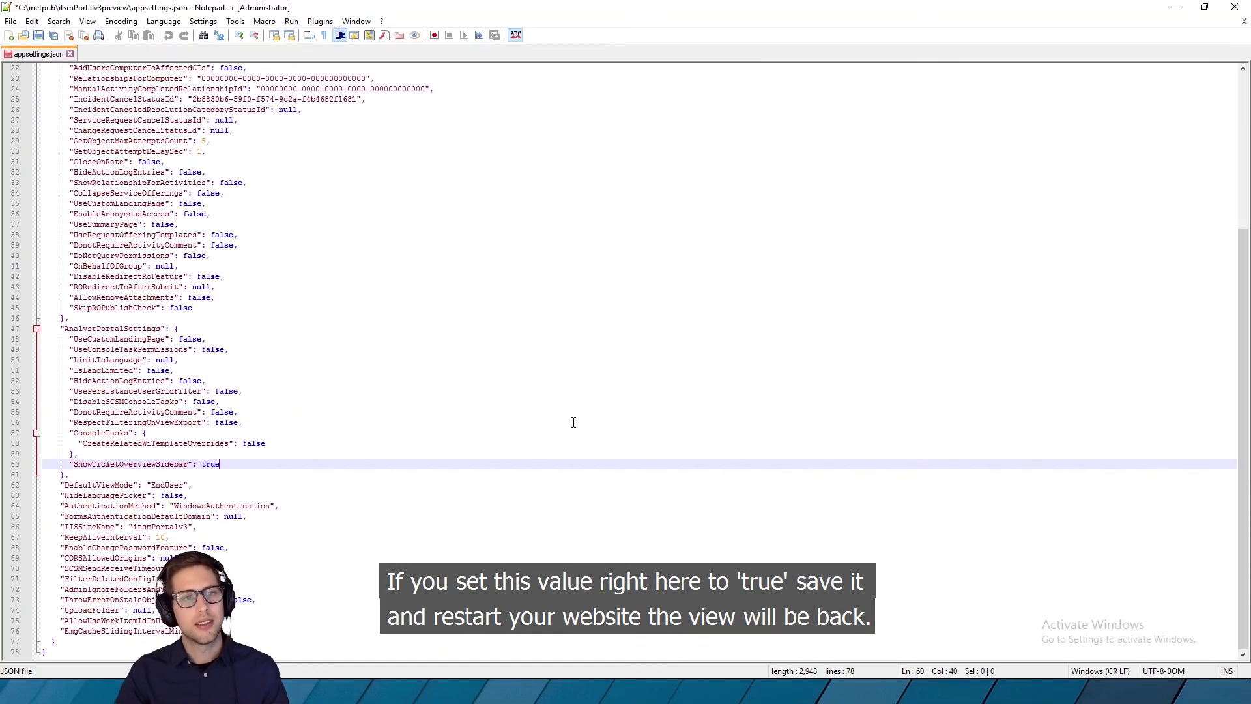